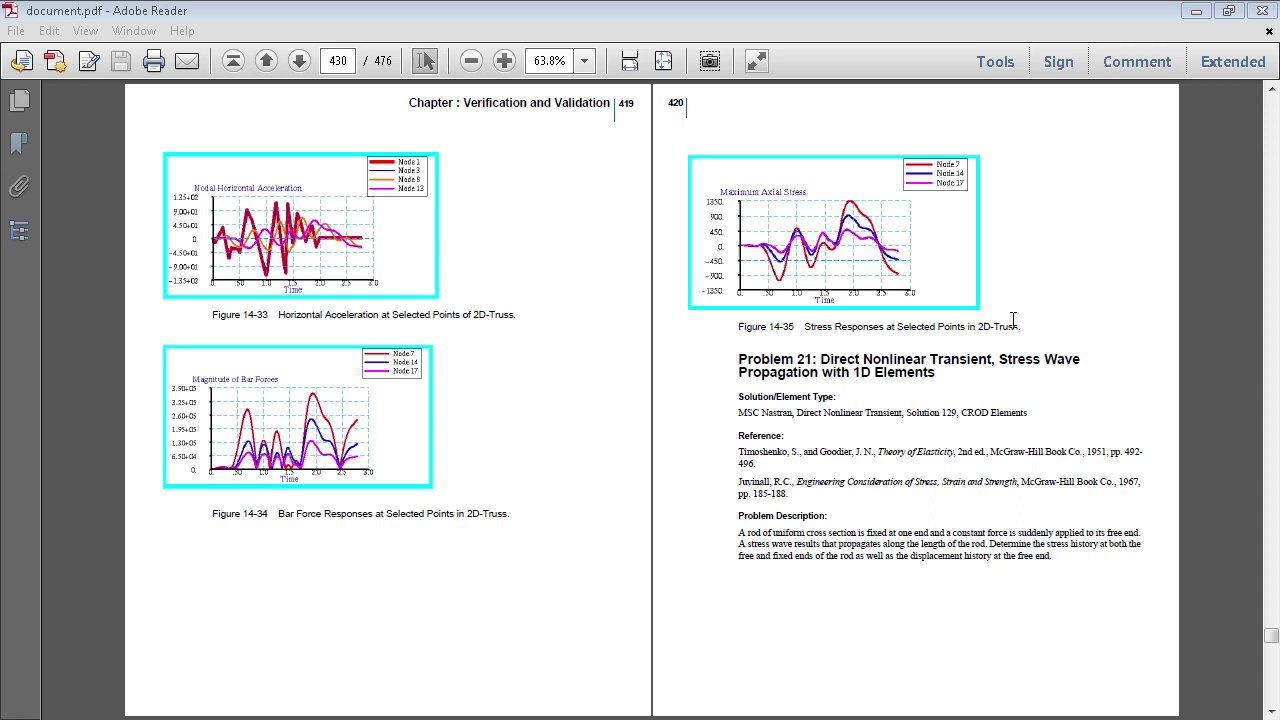
# Step: Launch Patran and create database prob21 in the prob21 folder with default model preferences
pyautogui.click(1190, 10)
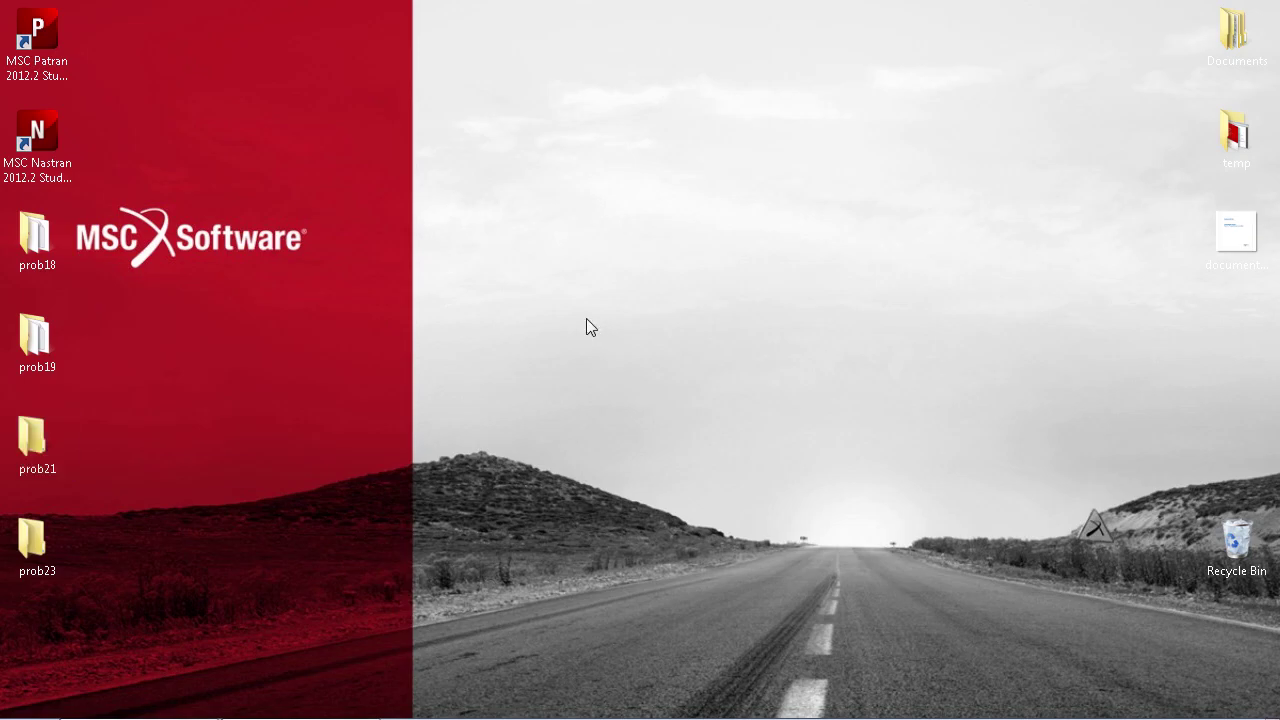
pyautogui.doubleClick(37, 32)
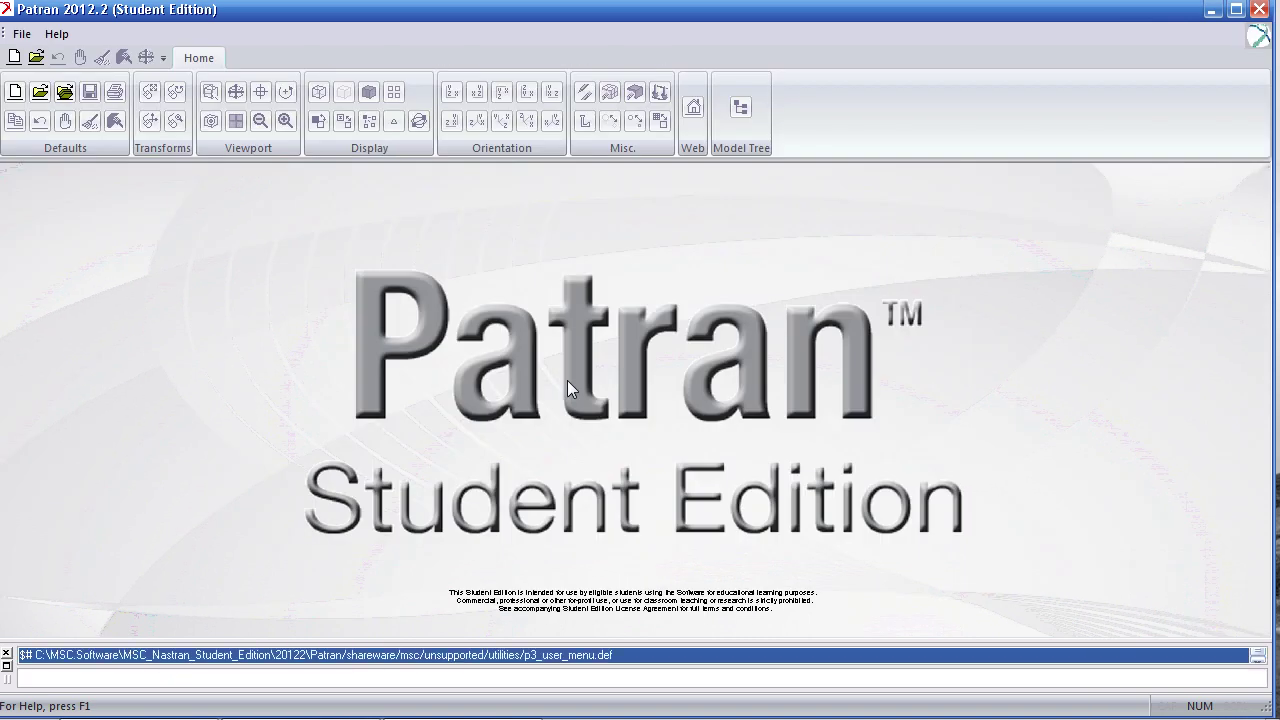
pyautogui.click(15, 91)
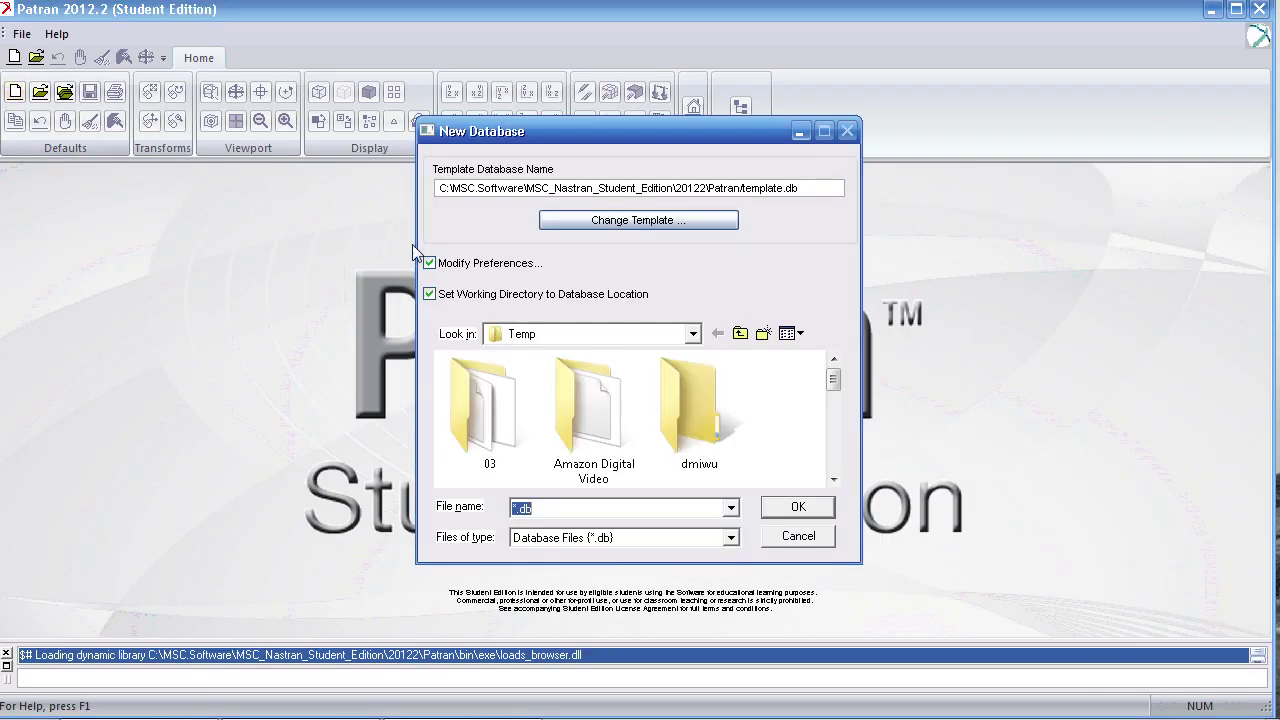
pyautogui.click(573, 340)
pyautogui.click(528, 588)
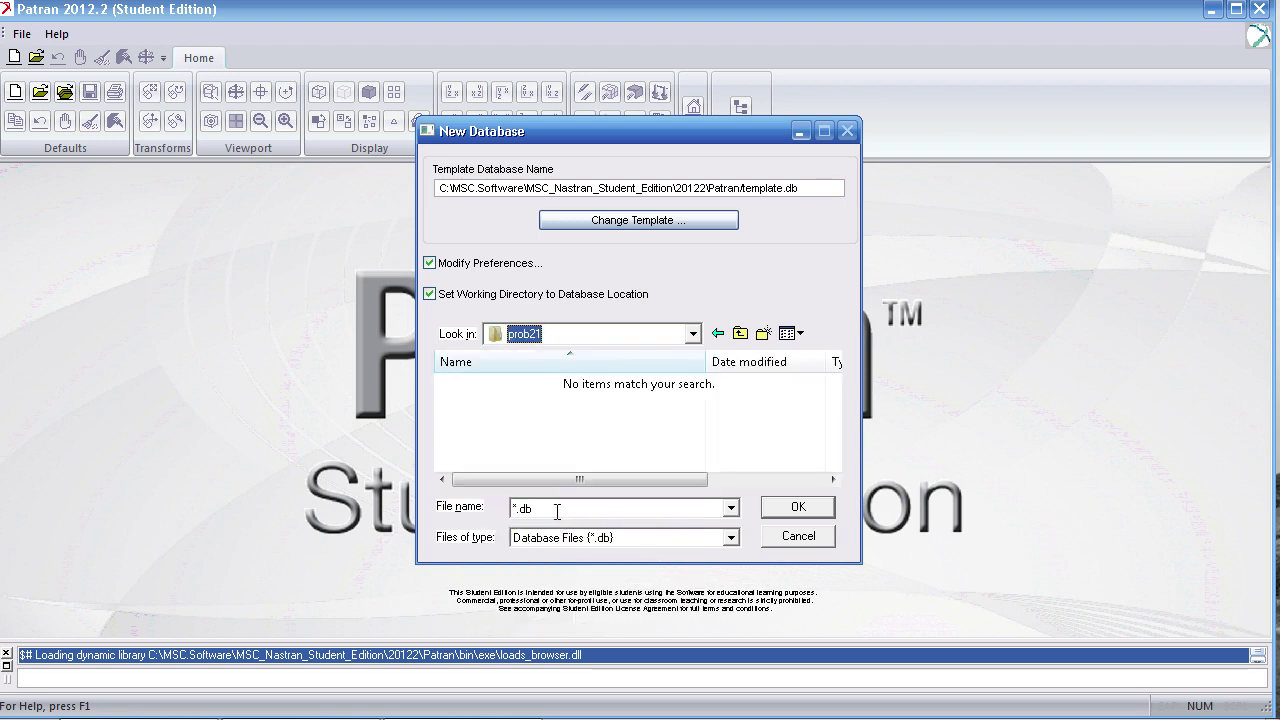
pyautogui.click(557, 511)
pyautogui.write('prob21')
pyautogui.press('Return')
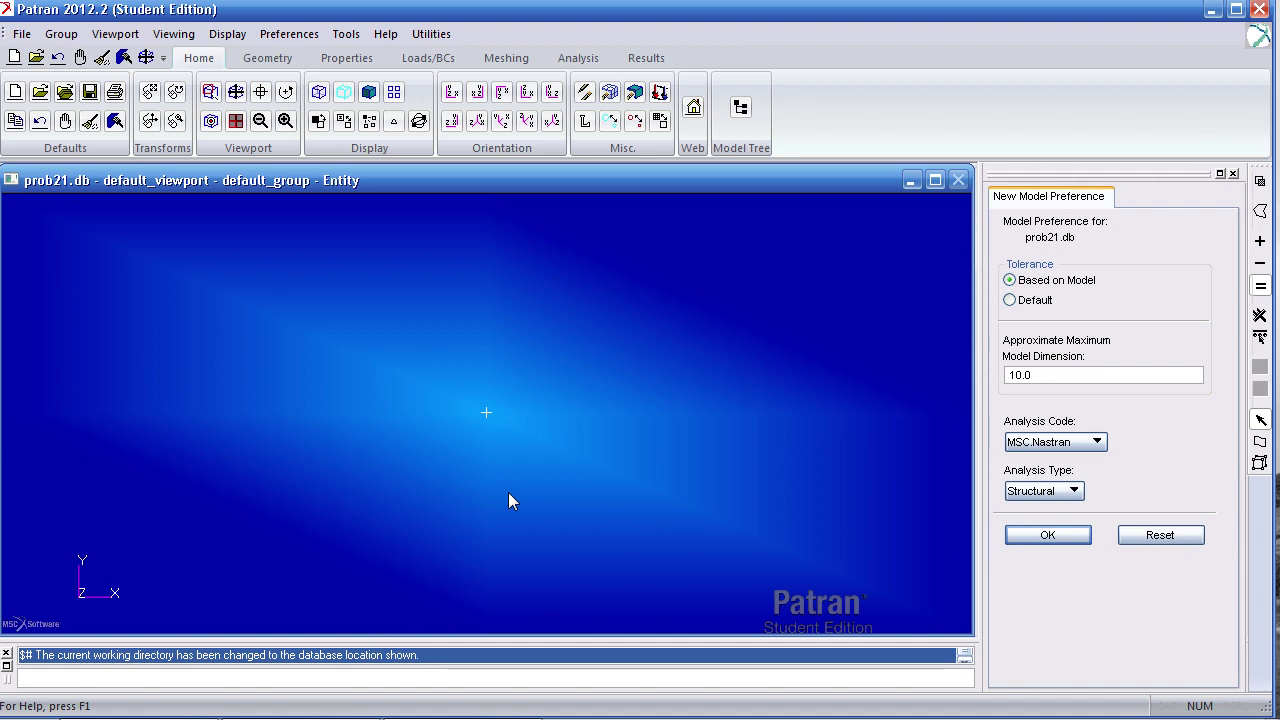
pyautogui.click(1013, 535)
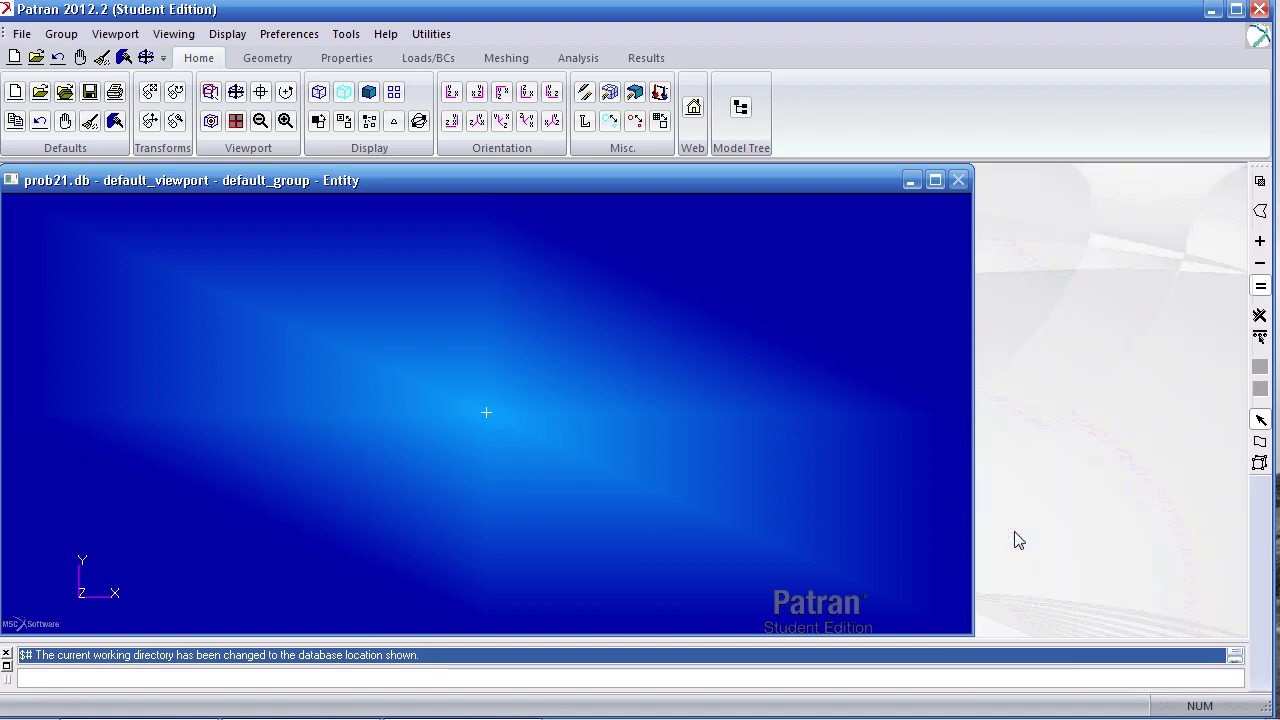
# Step: Create Line 1 from origin [0 0 0] along the XYZ vector <100 0 0>
pyautogui.click(268, 58)
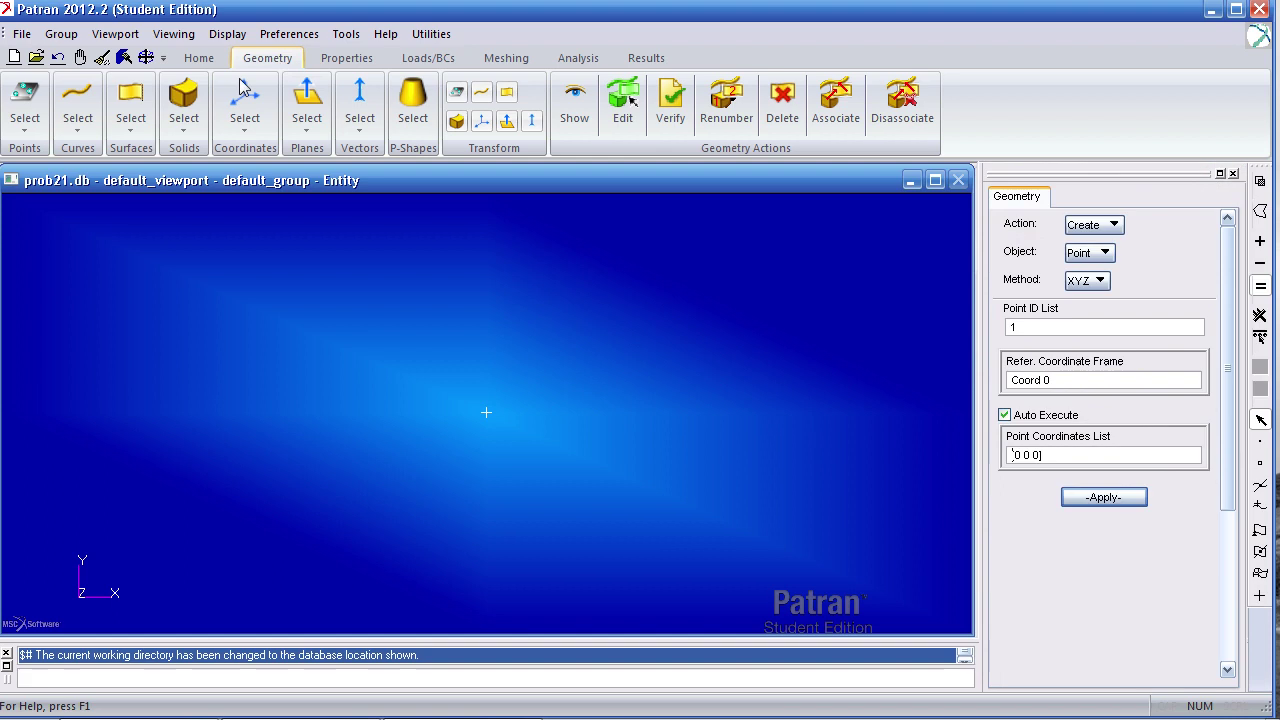
pyautogui.click(77, 110)
pyautogui.click(137, 536)
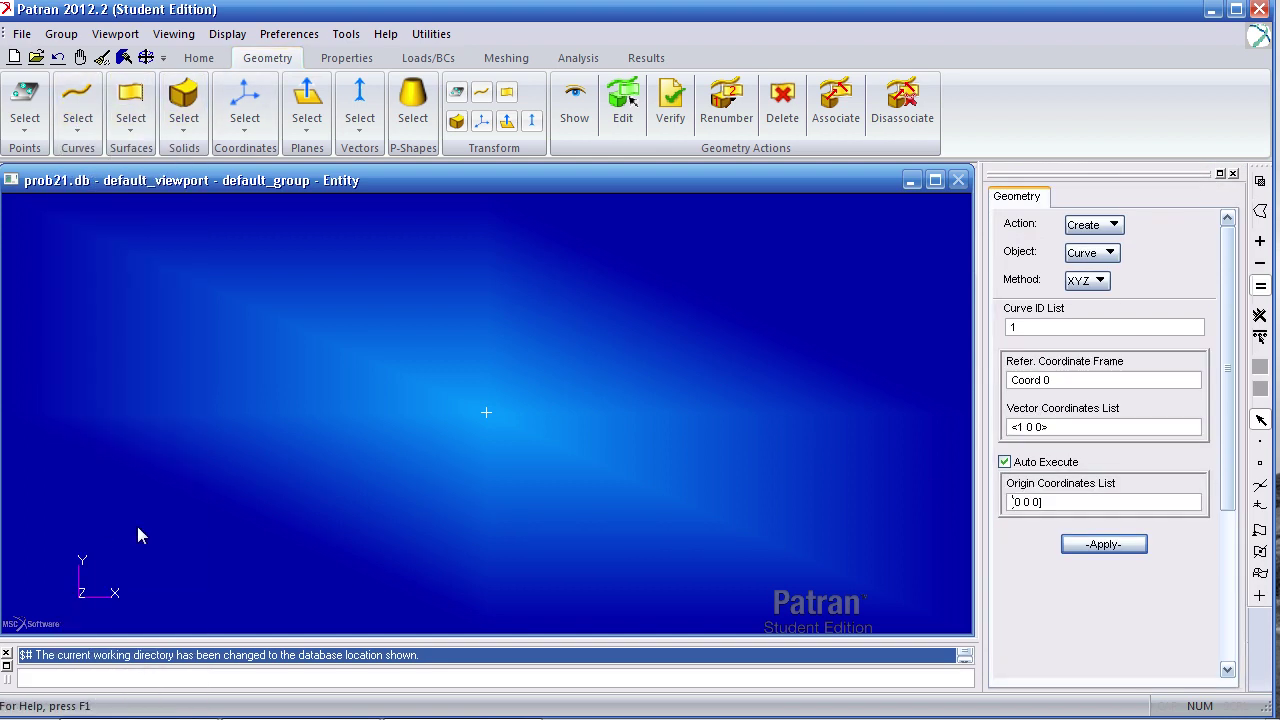
pyautogui.moveTo(1049, 427); pyautogui.dragTo(988, 433)
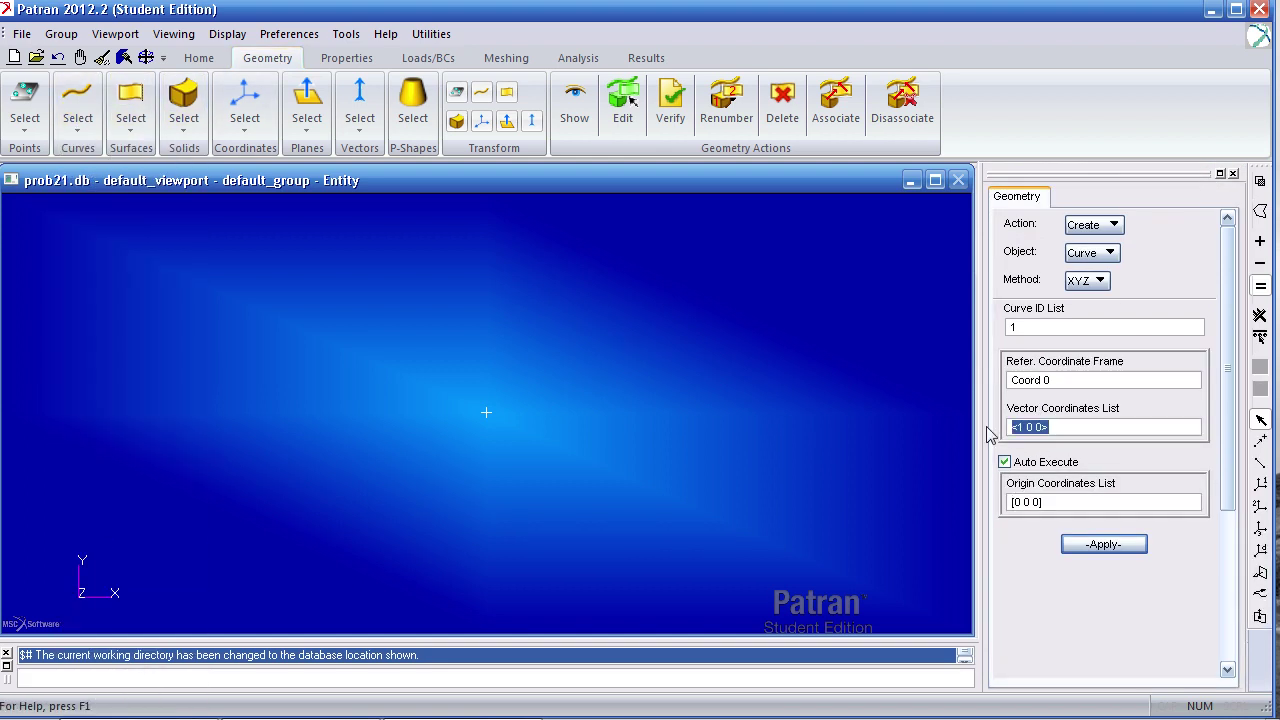
pyautogui.write('<100')
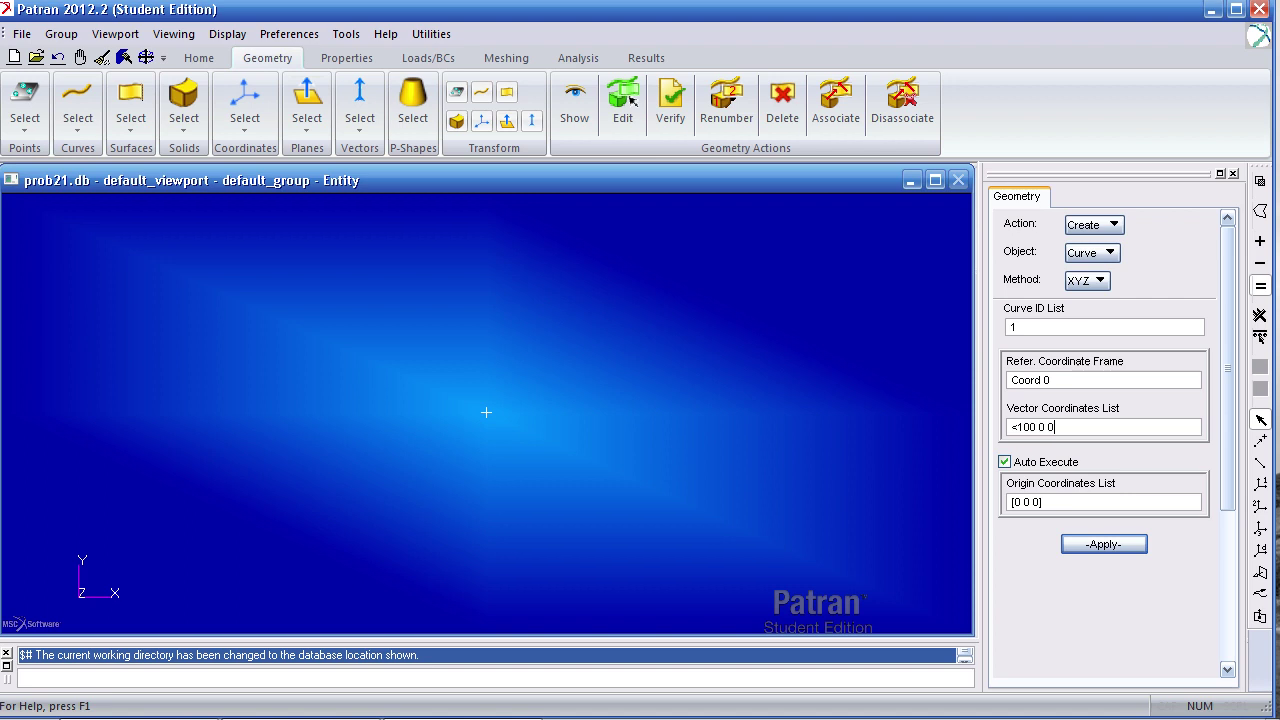
pyautogui.click(1102, 544)
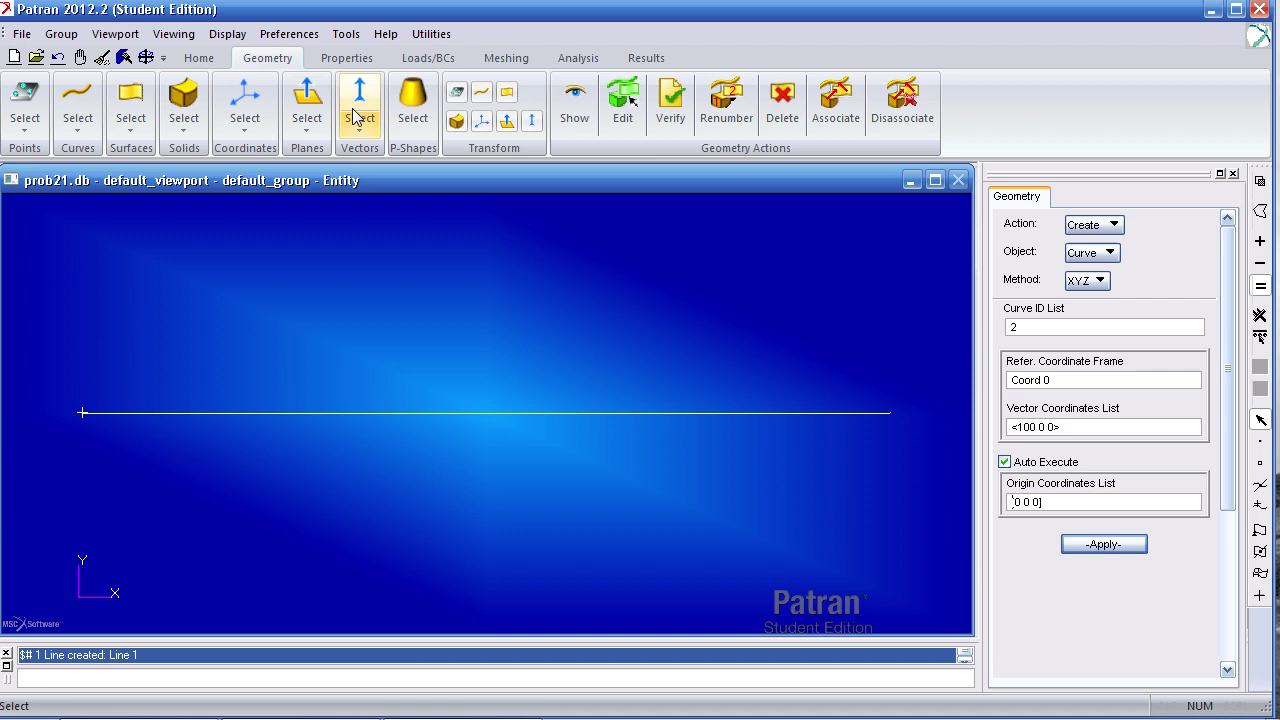
# Step: Create isotropic material 'mat' with modulus 1000, Poisson ratio .3, density .1, damping .005
pyautogui.click(346, 58)
pyautogui.click(50, 107)
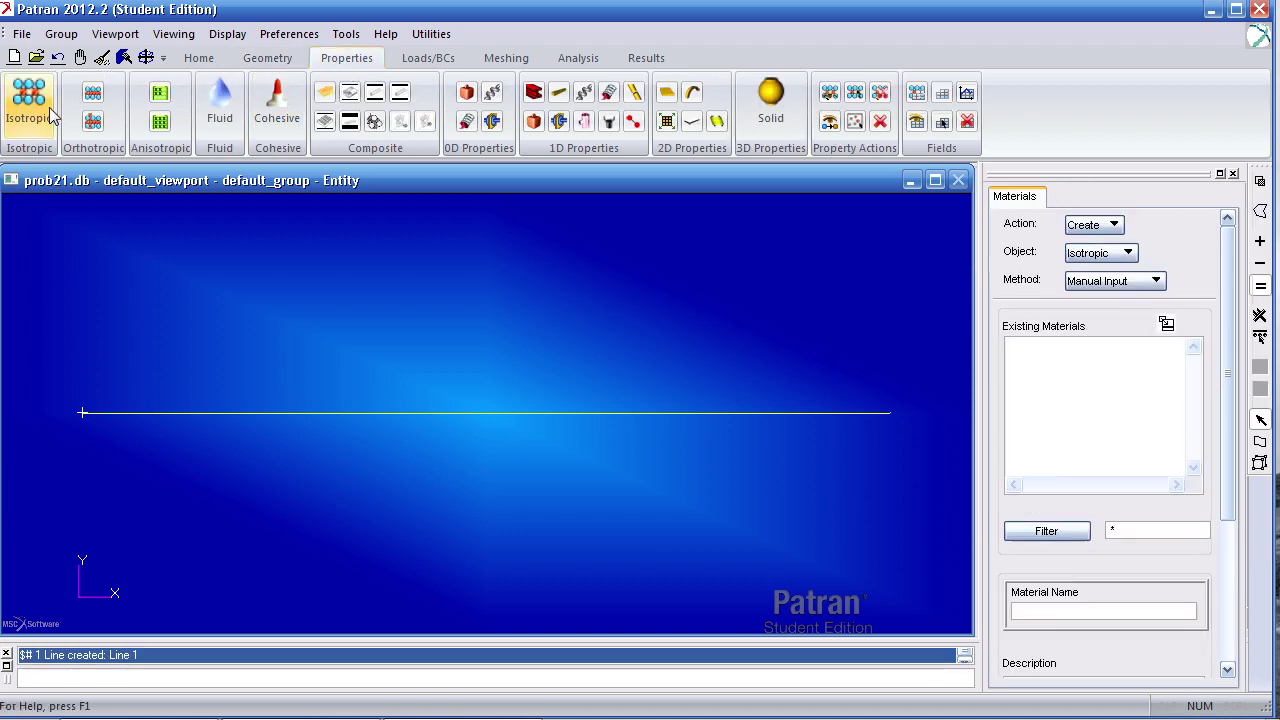
pyautogui.scroll(-3, 1108, 415)
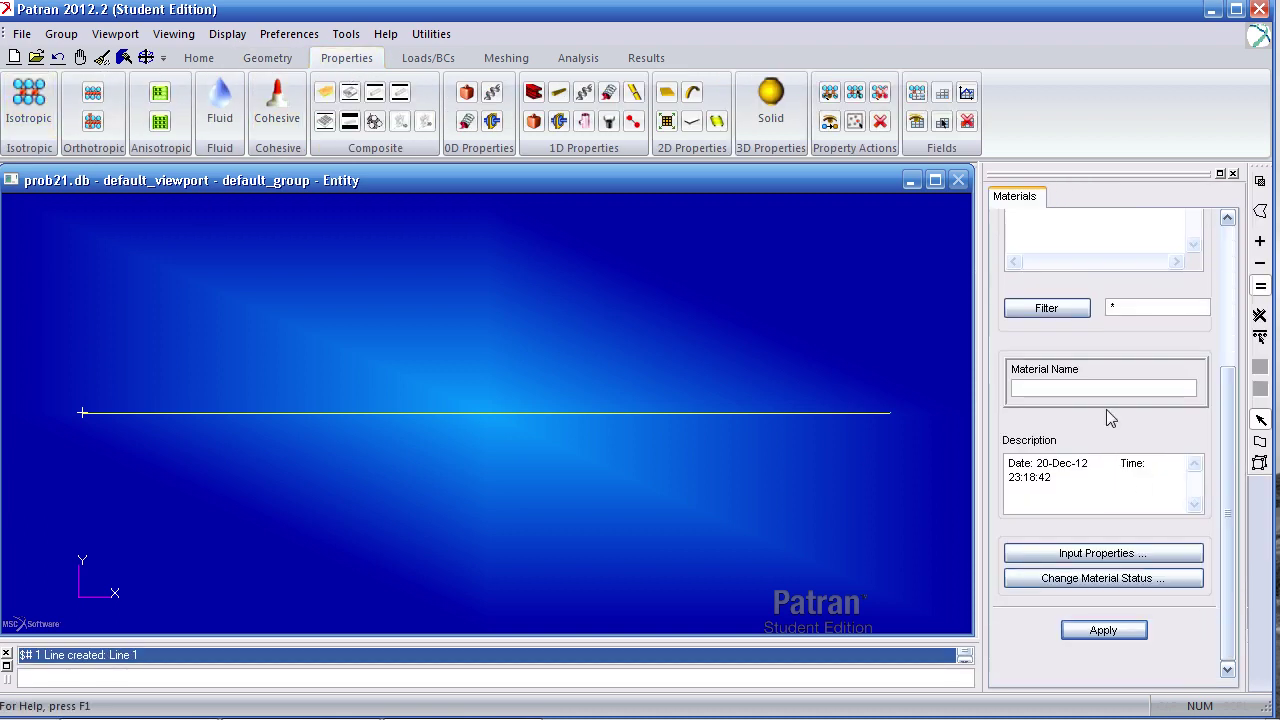
pyautogui.click(1117, 392)
pyautogui.write('mat')
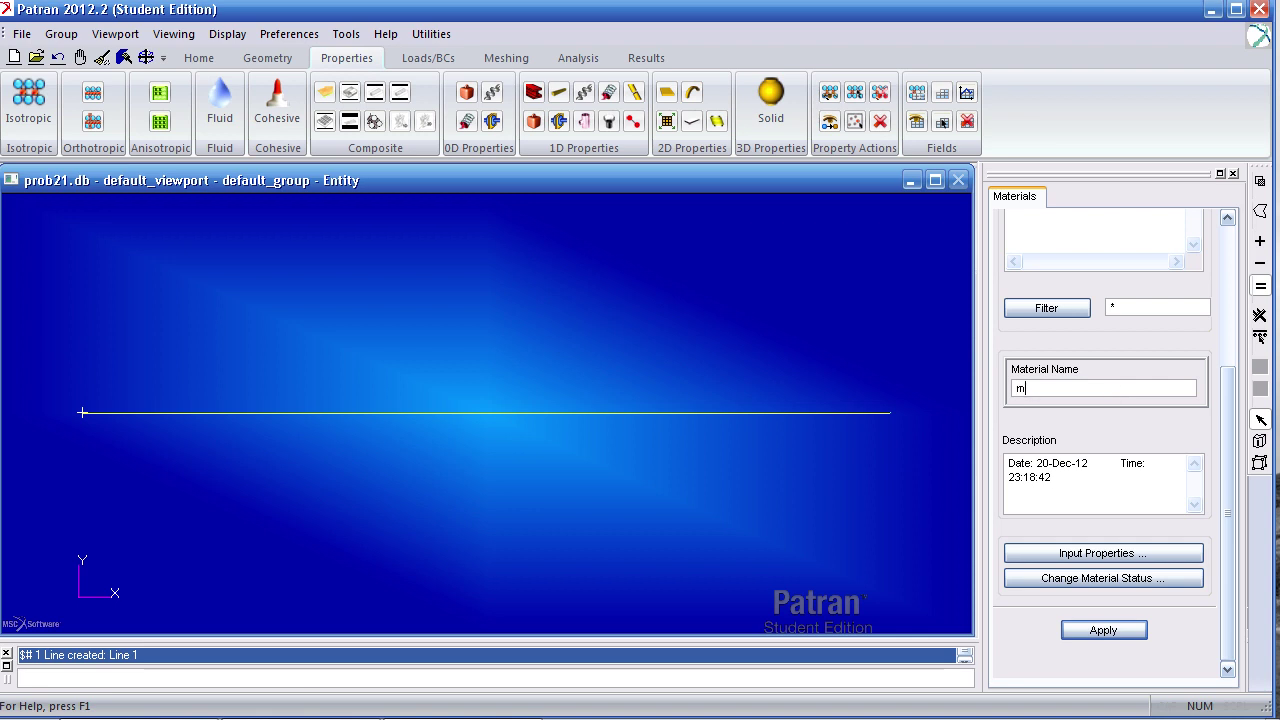
pyautogui.press('Tab')
pyautogui.press('Tab')
pyautogui.press('Return')
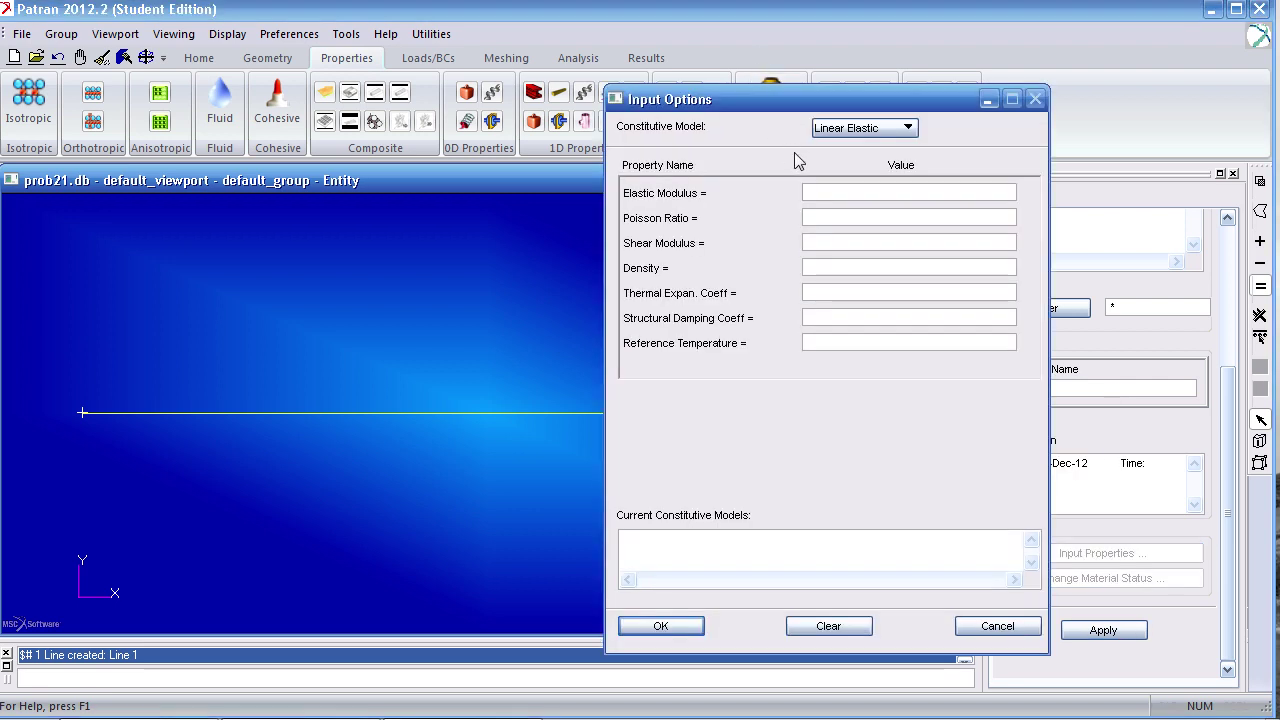
pyautogui.click(840, 192)
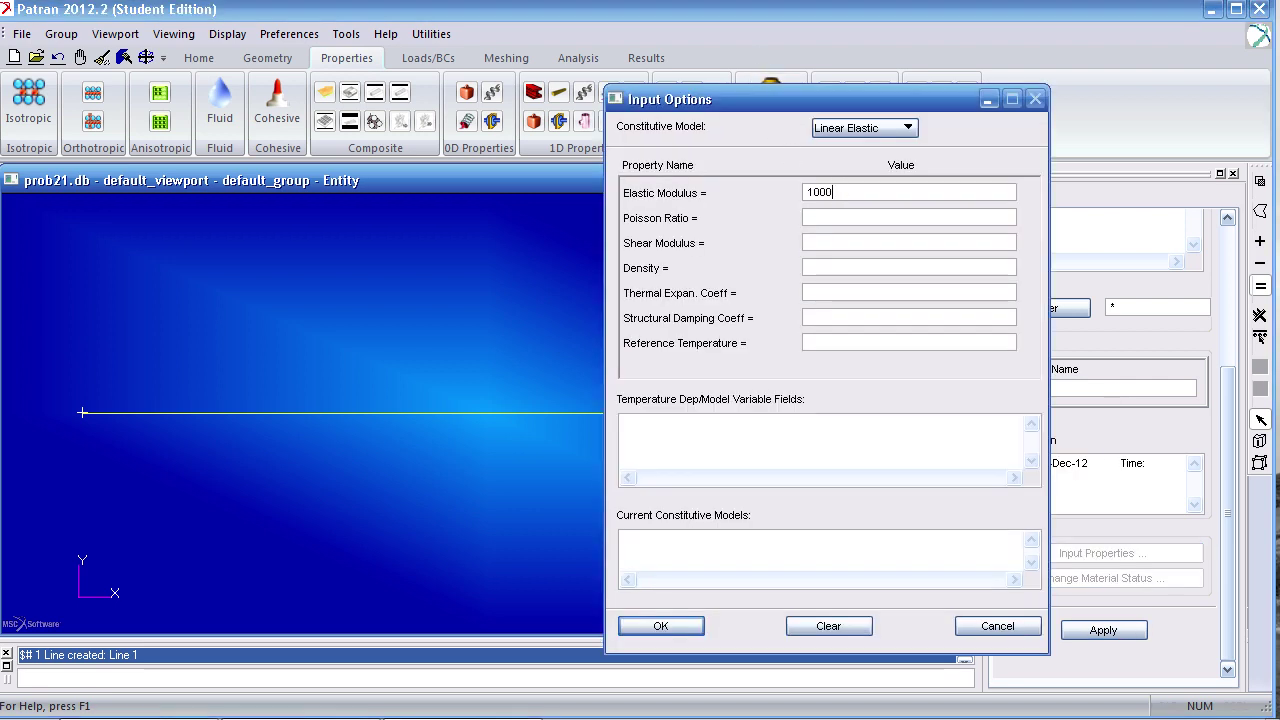
pyautogui.write('.005')
pyautogui.click(690, 626)
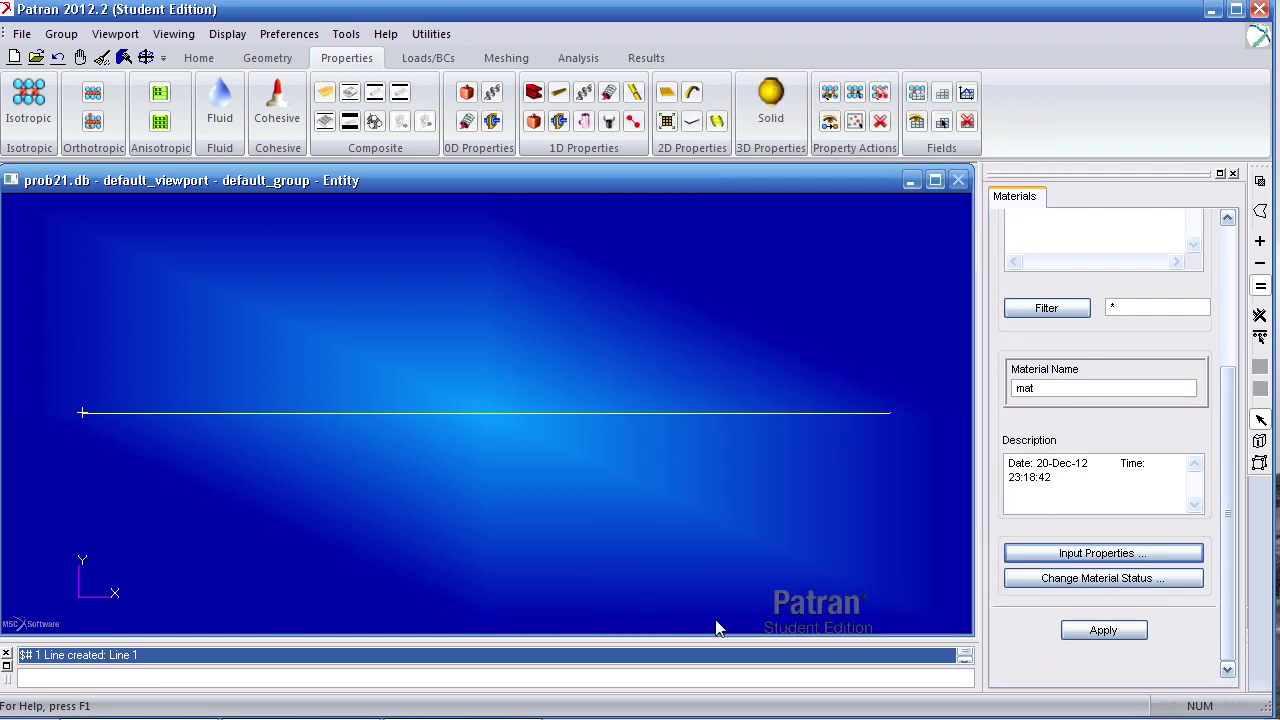
pyautogui.click(1130, 630)
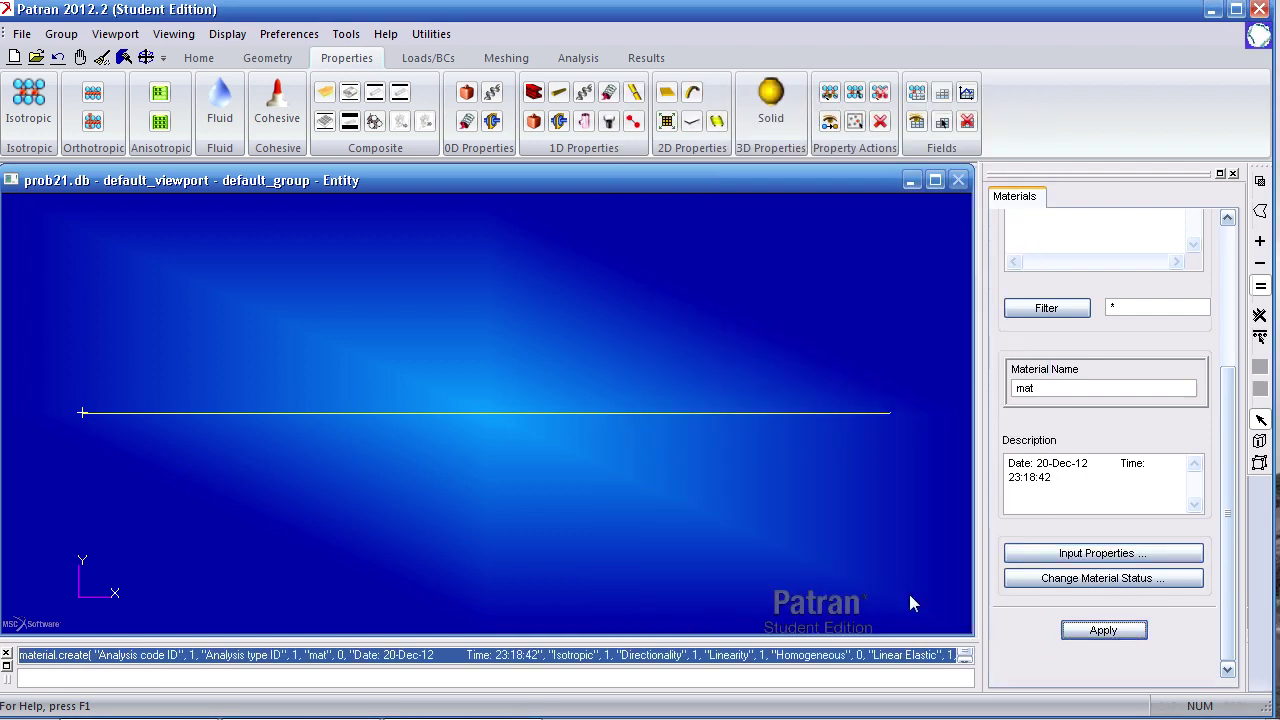
# Step: Switch mat's constitutive model to Elastoplastic with Hardening Slope as the nonlinear input
pyautogui.click(1095, 556)
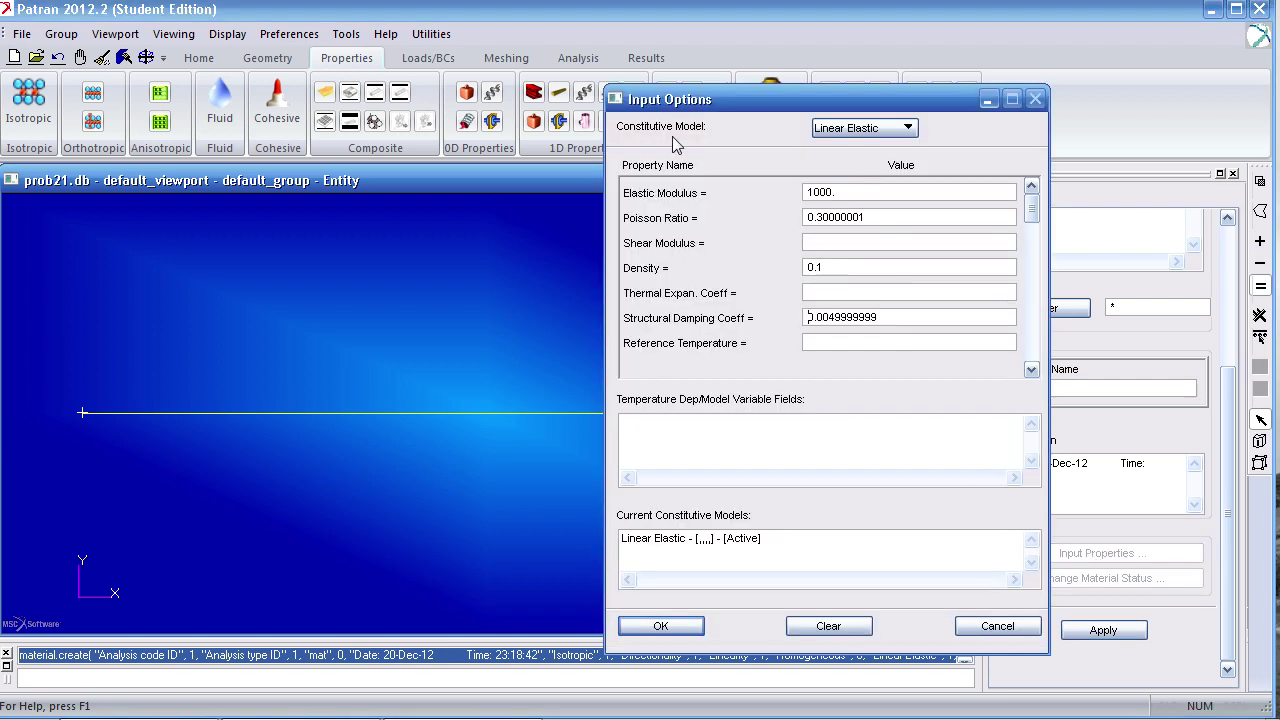
pyautogui.click(860, 130)
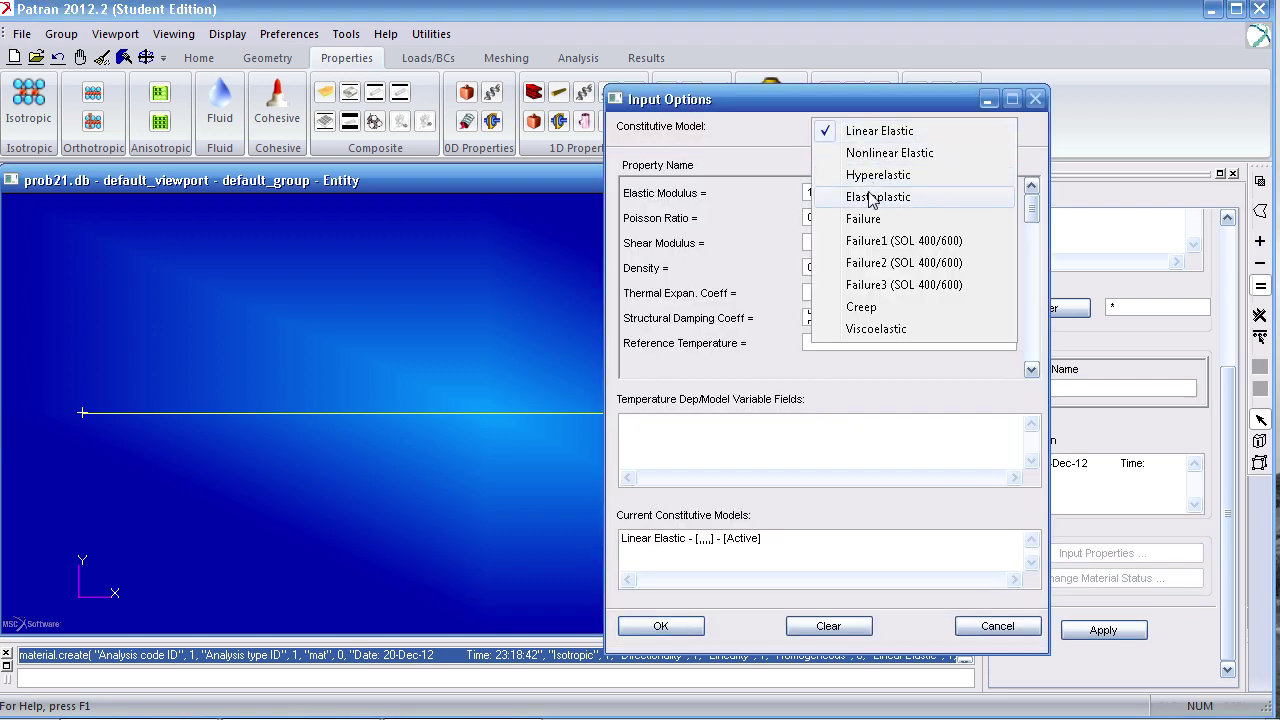
pyautogui.click(872, 197)
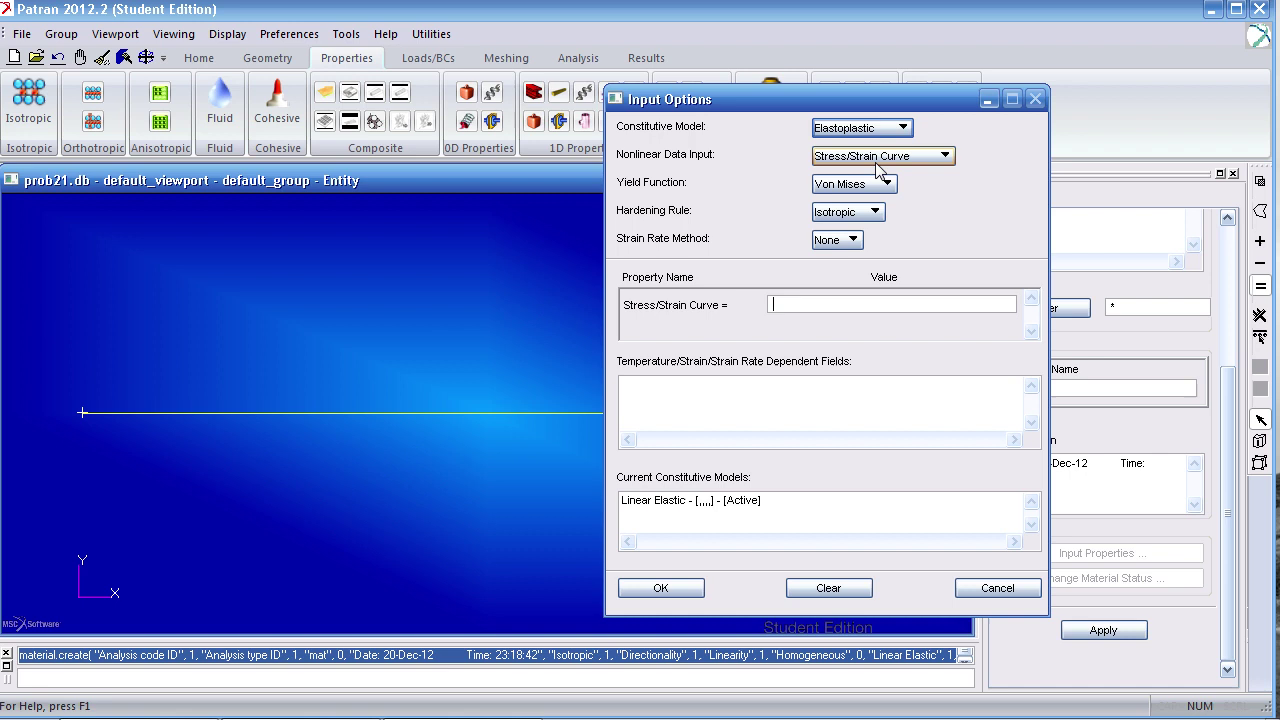
pyautogui.click(878, 158)
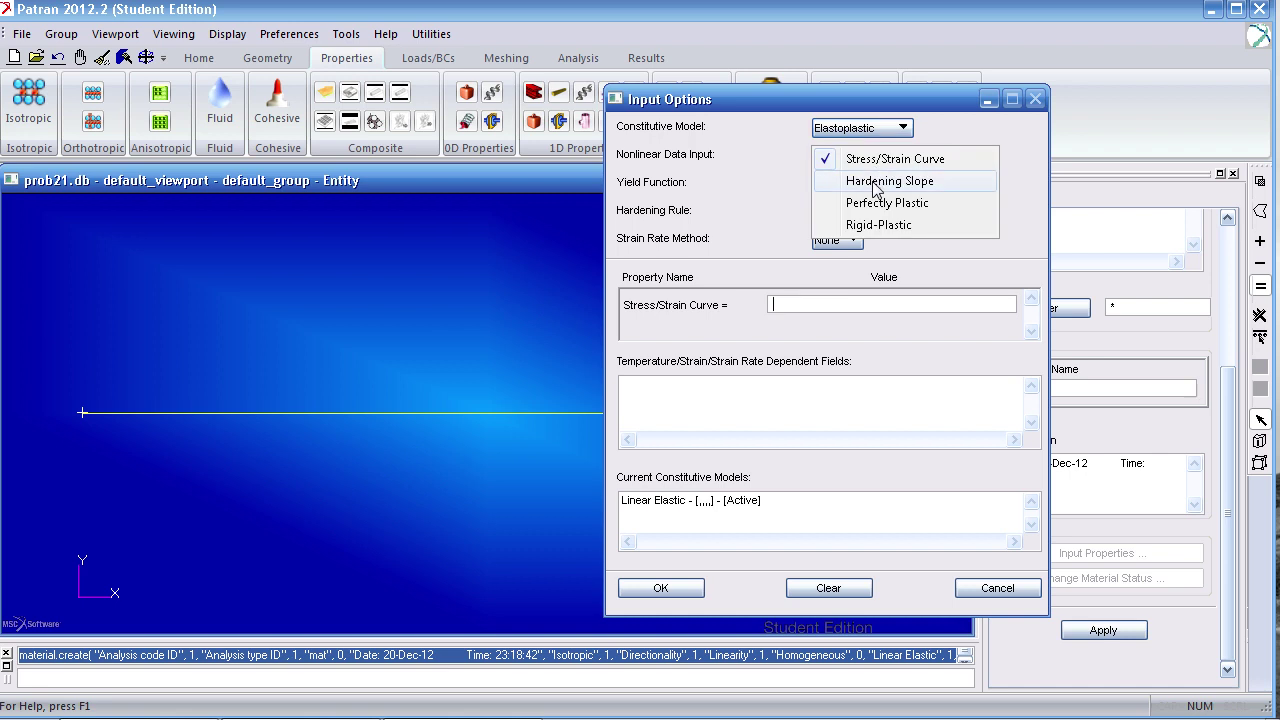
pyautogui.click(877, 183)
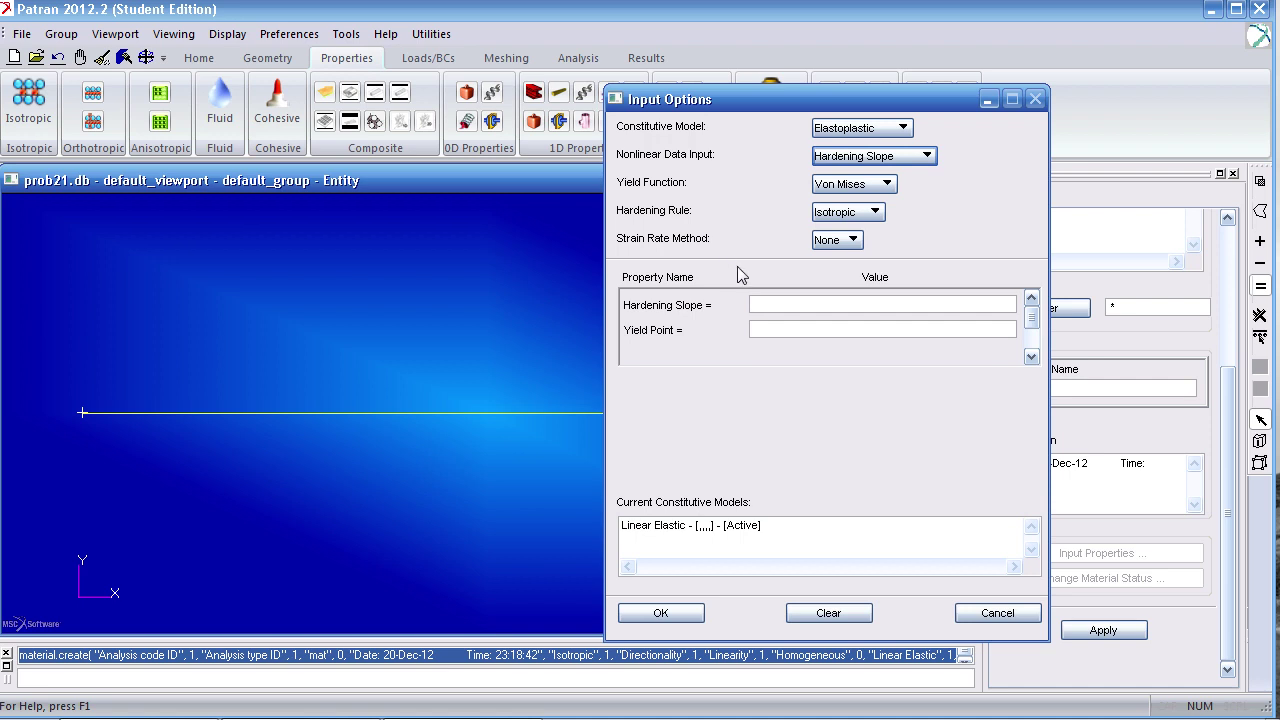
# Step: Enter hardening slope 100 and yield point 10000, update mat, and review active models
pyautogui.click(760, 304)
pyautogui.write('100')
pyautogui.press('Tab')
pyautogui.write('10000')
pyautogui.click(660, 612)
pyautogui.click(1103, 630)
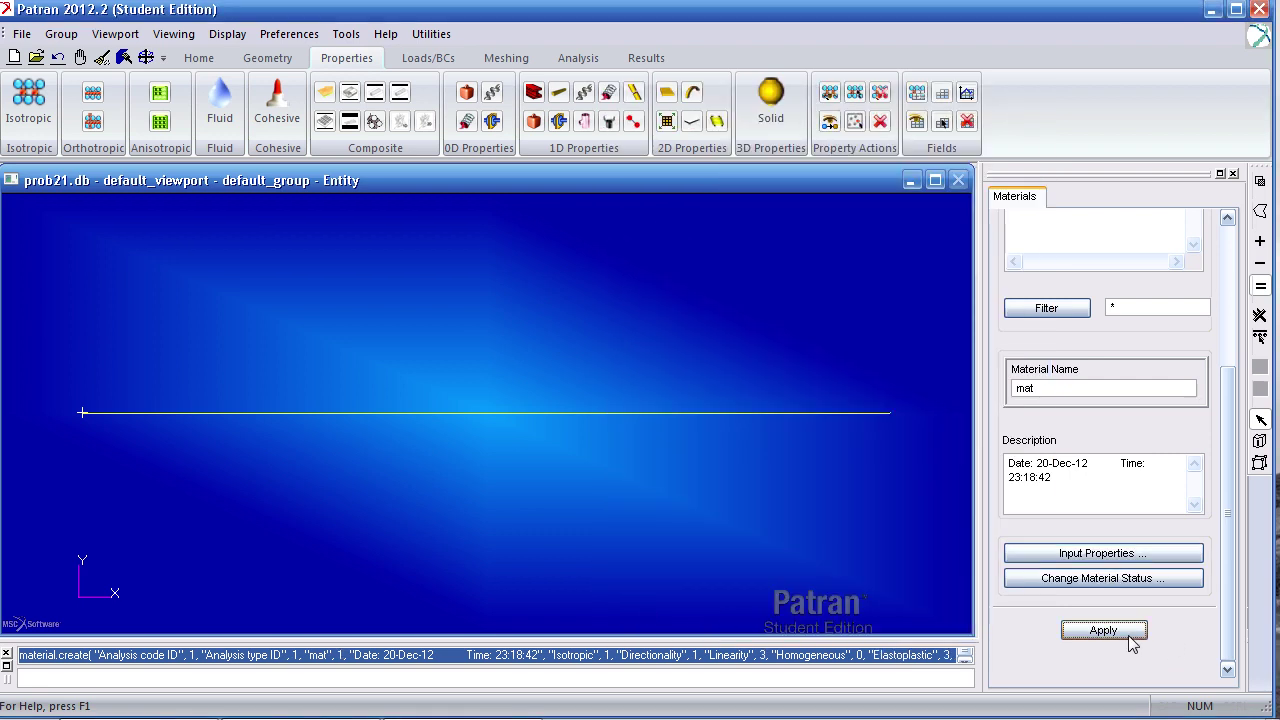
pyautogui.click(1105, 580)
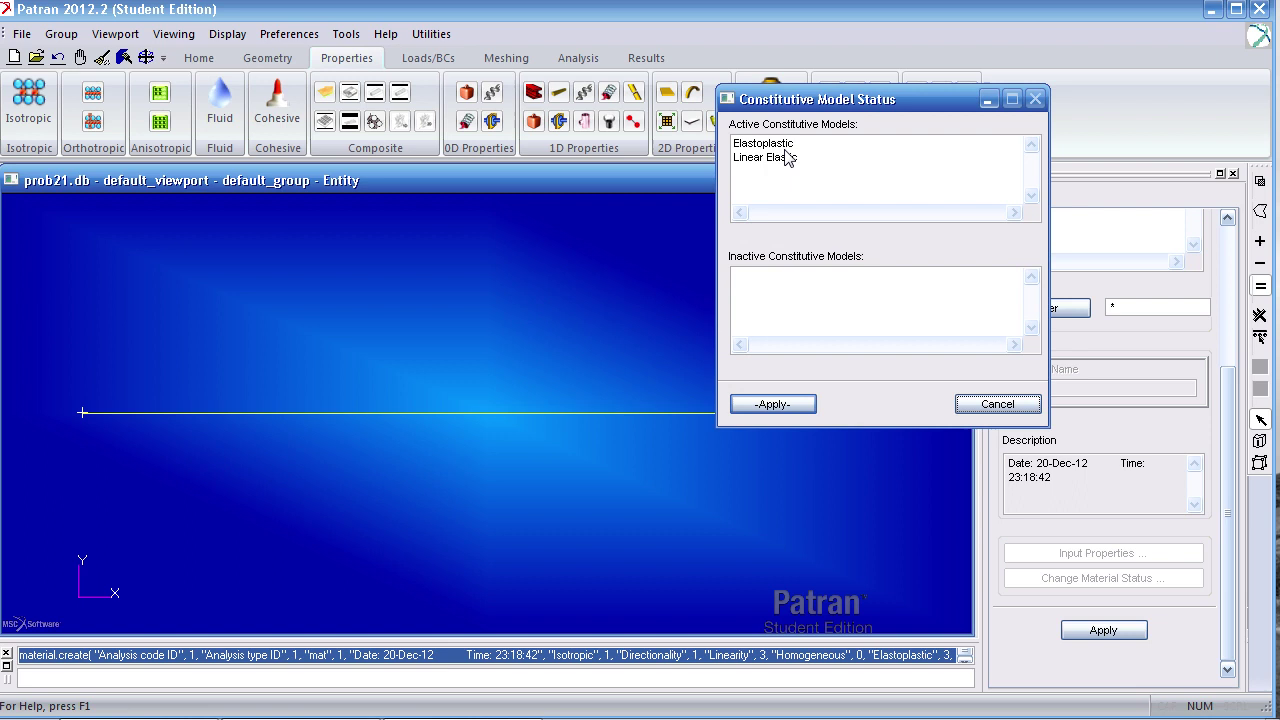
pyautogui.click(970, 406)
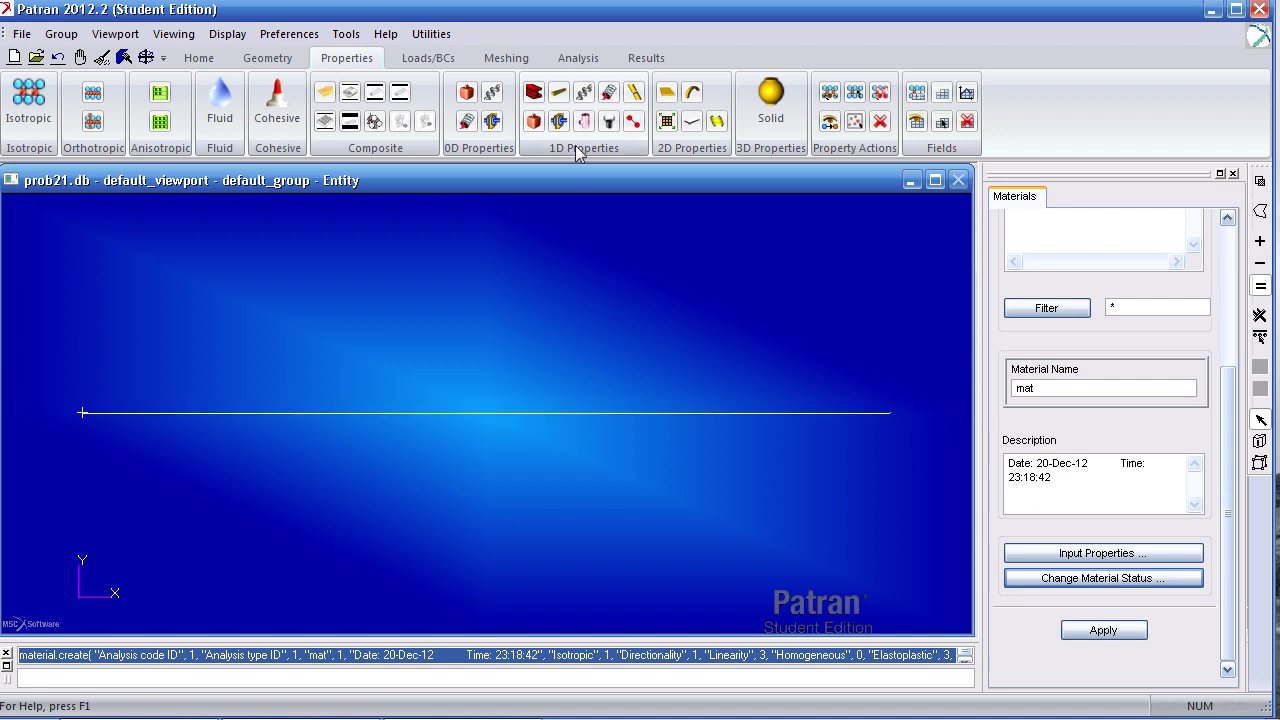
# Step: Define 1D rod property 'prop' using material mat and a cross-section area
pyautogui.click(560, 96)
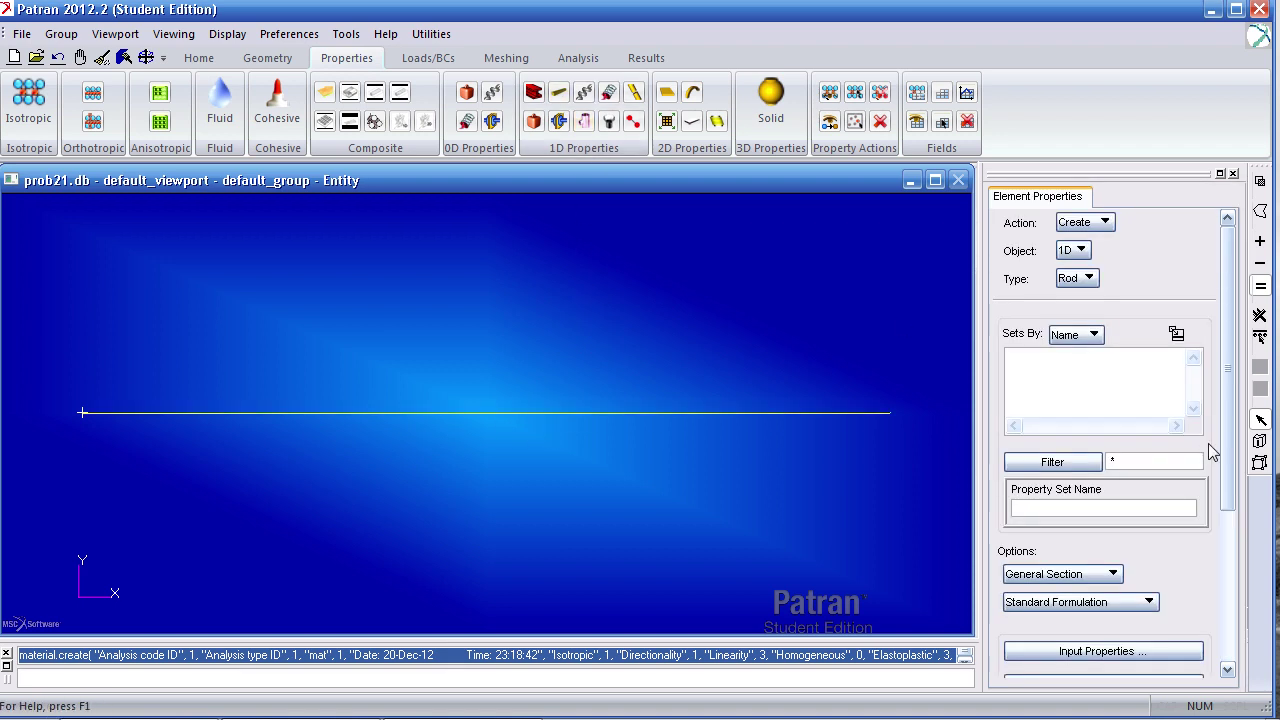
pyautogui.scroll(-3, 1208, 443)
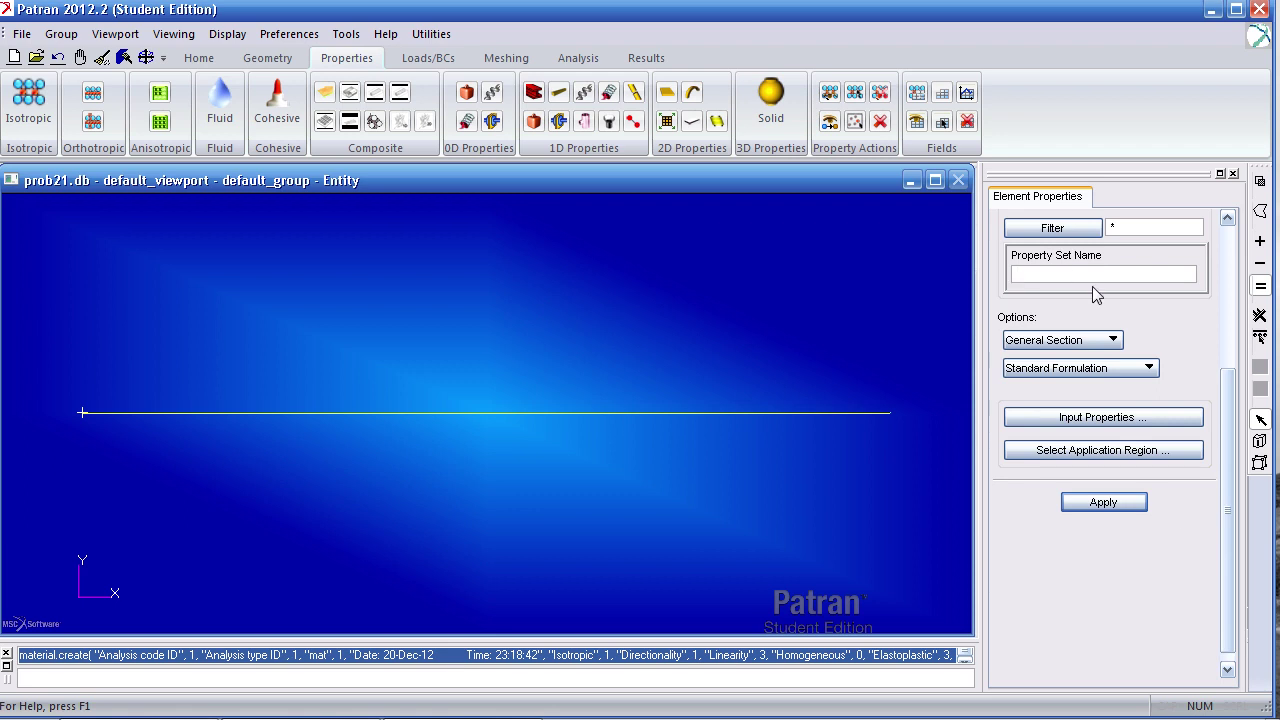
pyautogui.write('prop')
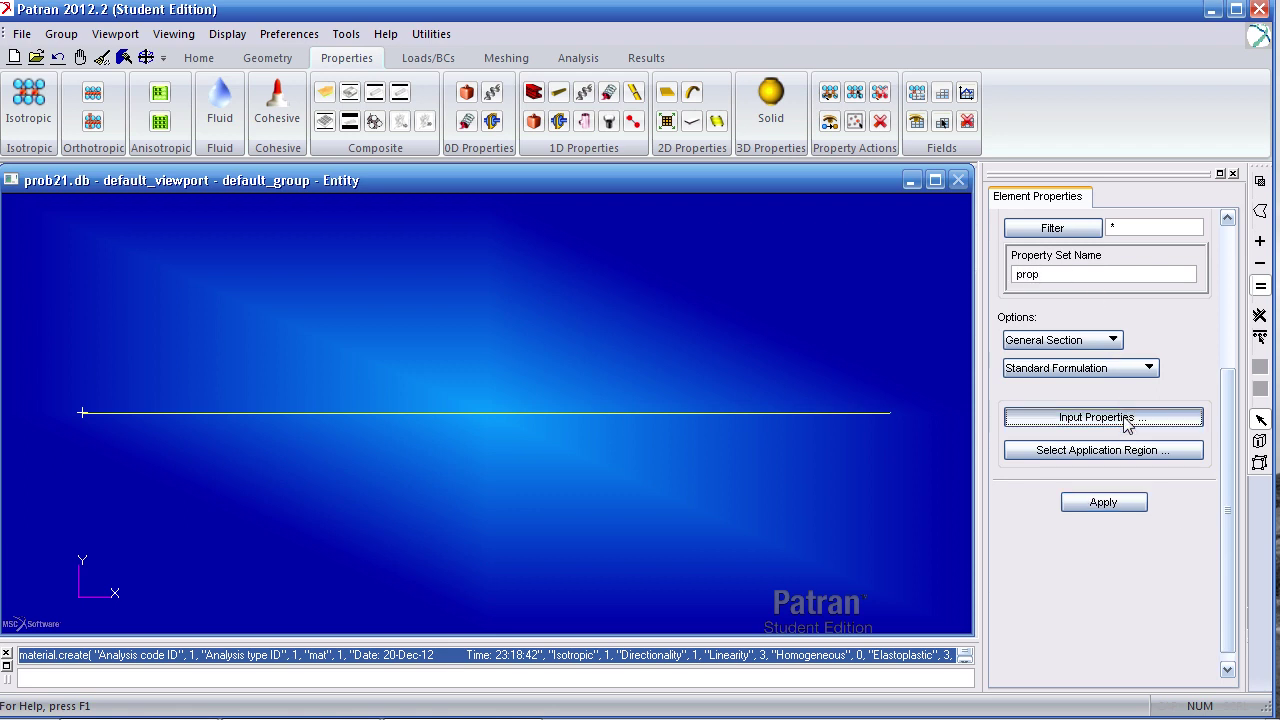
pyautogui.click(1124, 414)
pyautogui.click(994, 186)
pyautogui.click(1080, 190)
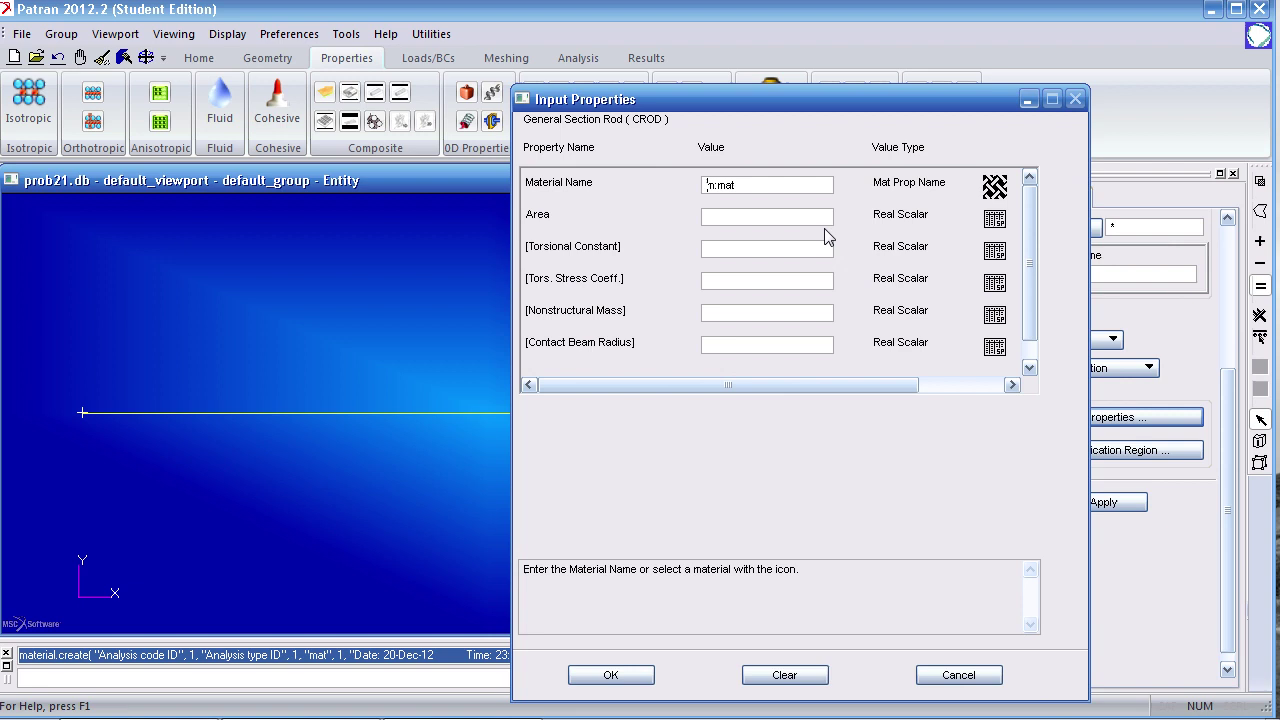
pyautogui.click(821, 218)
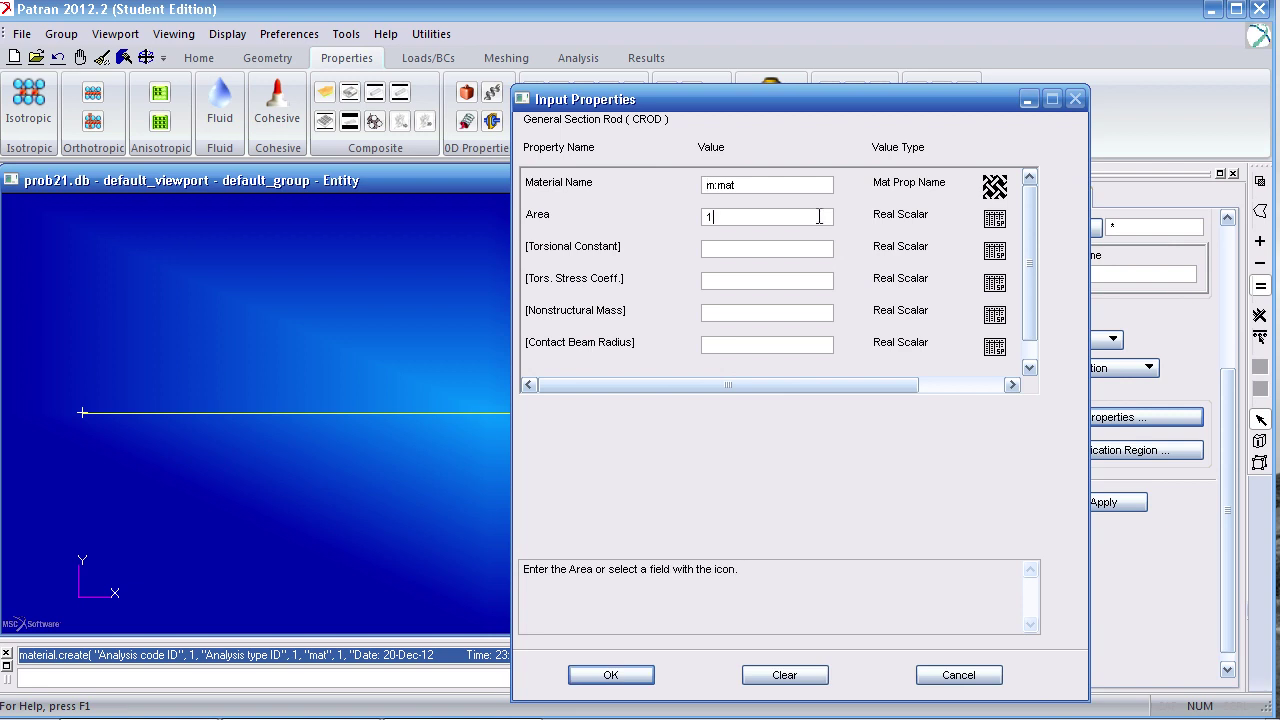
pyautogui.click(610, 675)
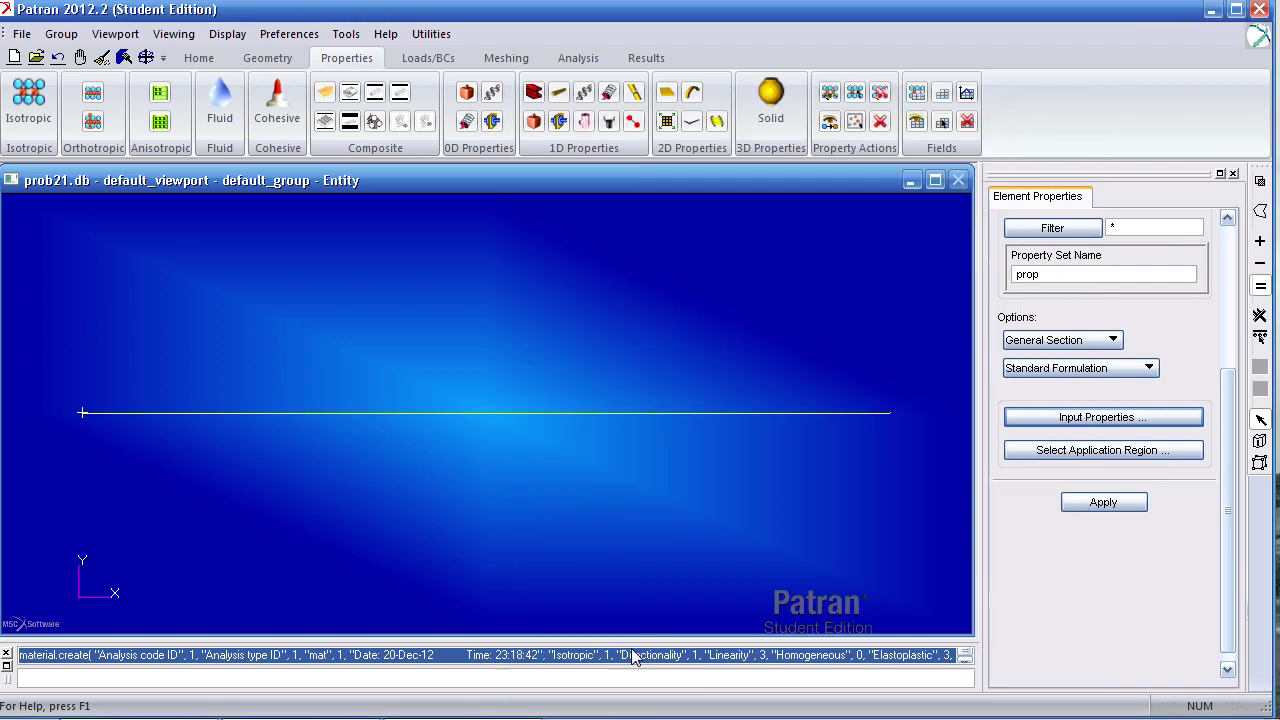
# Step: Apply the prop property set to Curve 1
pyautogui.click(1043, 452)
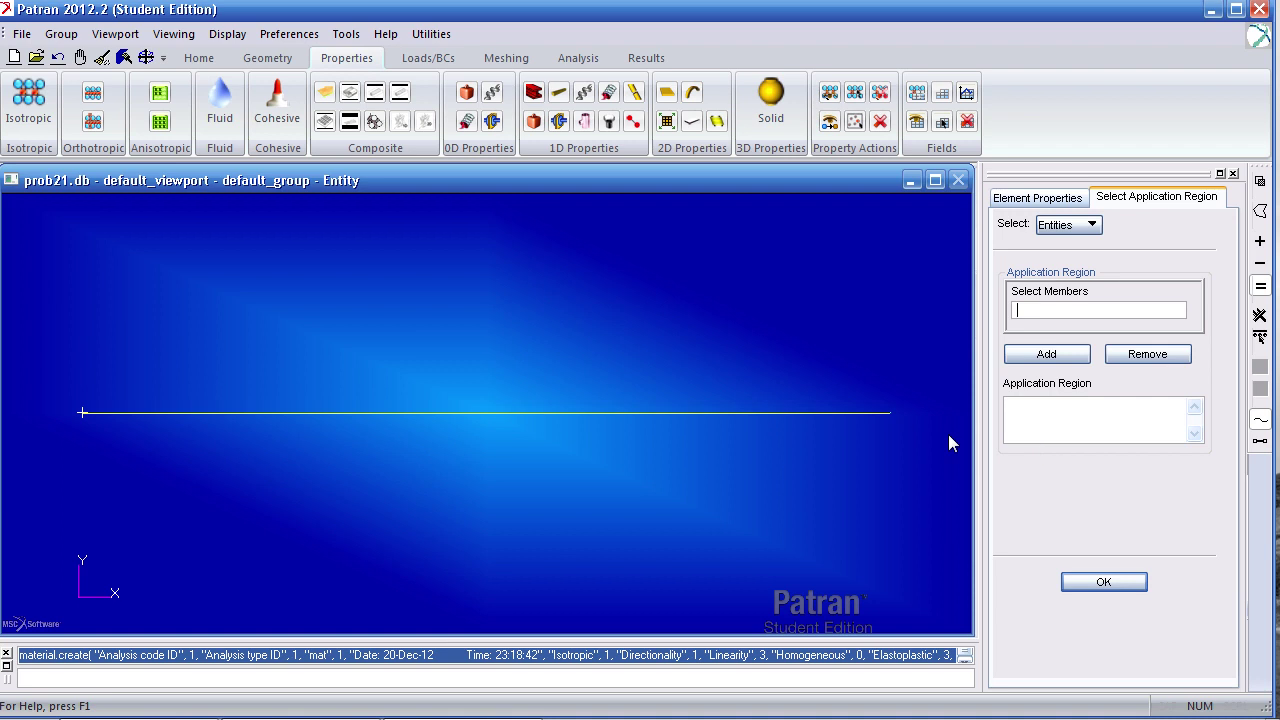
pyautogui.click(839, 412)
pyautogui.click(1046, 354)
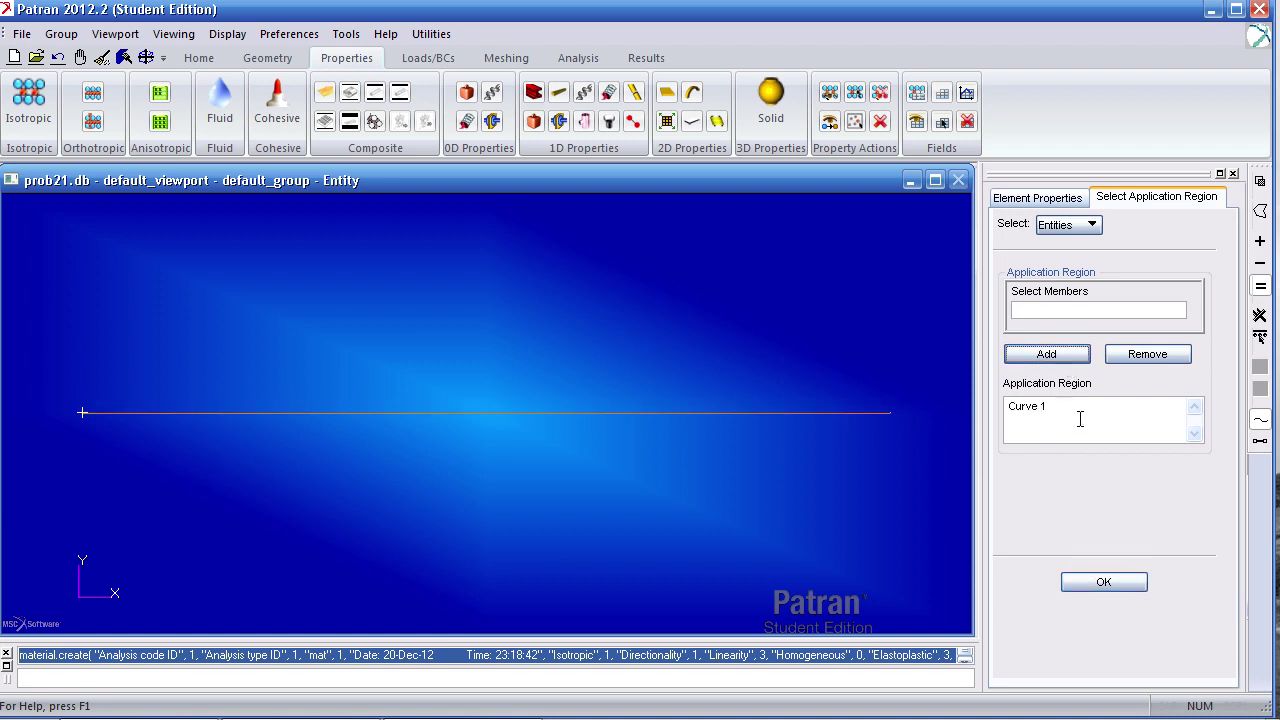
pyautogui.click(1080, 419)
pyautogui.click(1100, 582)
pyautogui.click(1100, 505)
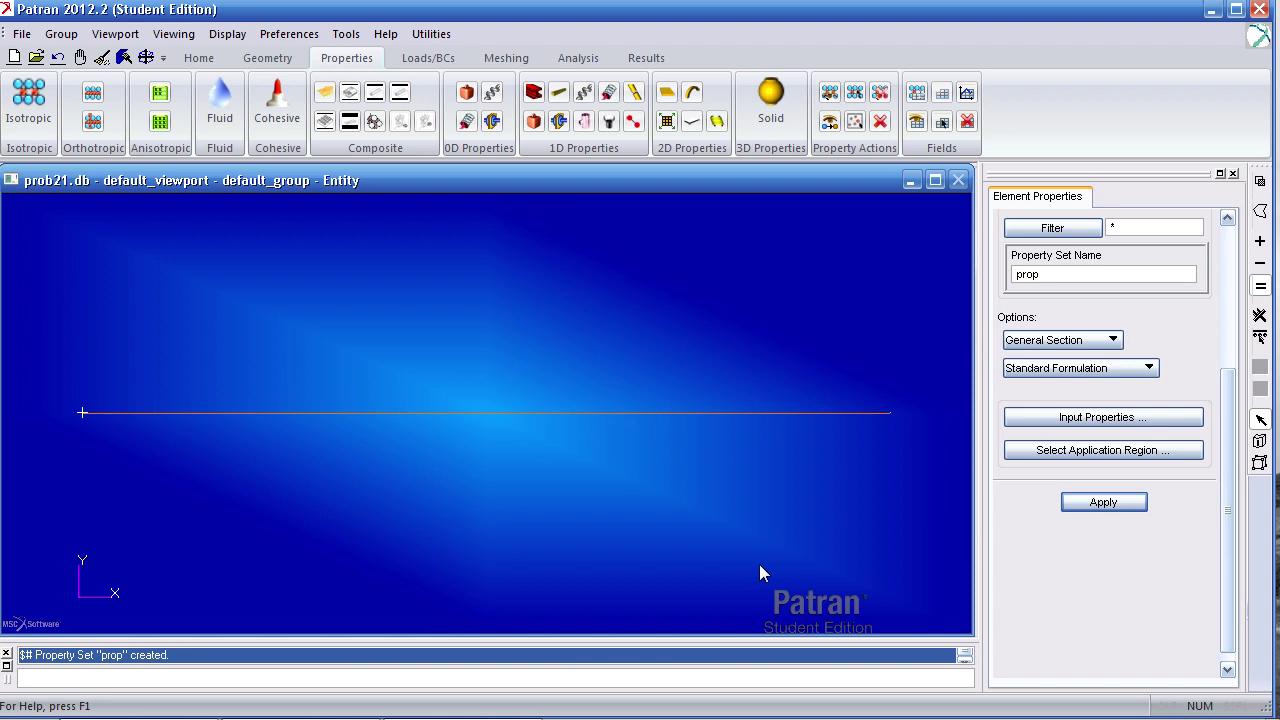
pyautogui.click(440, 60)
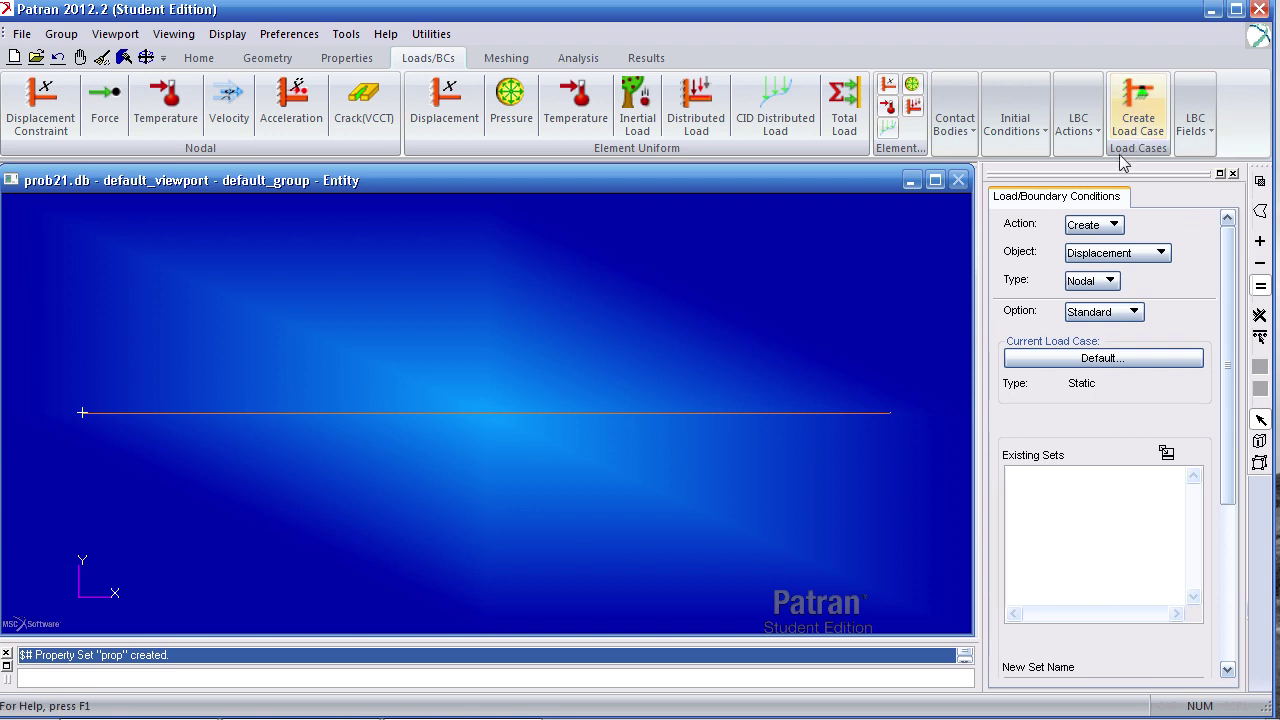
# Step: Create load case 'time_load_case' of type Time Dependent and make it current
pyautogui.click(1138, 118)
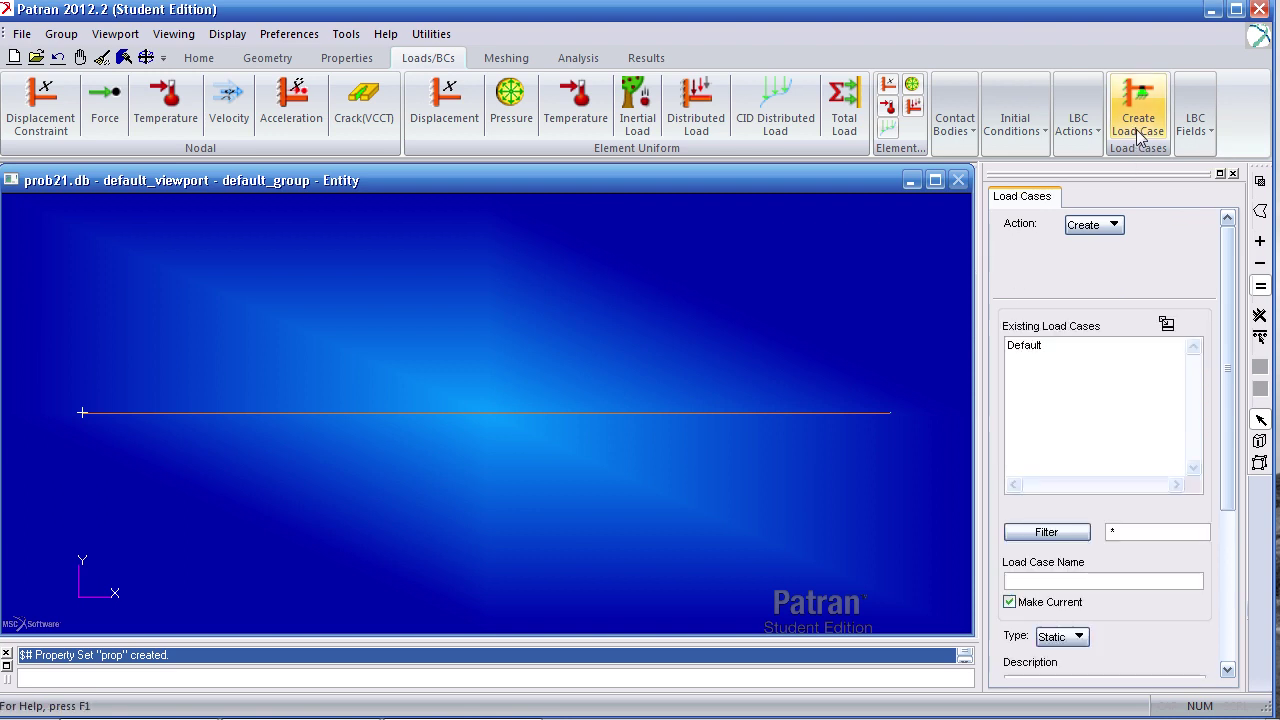
pyautogui.moveTo(1228, 300); pyautogui.dragTo(1226, 390)
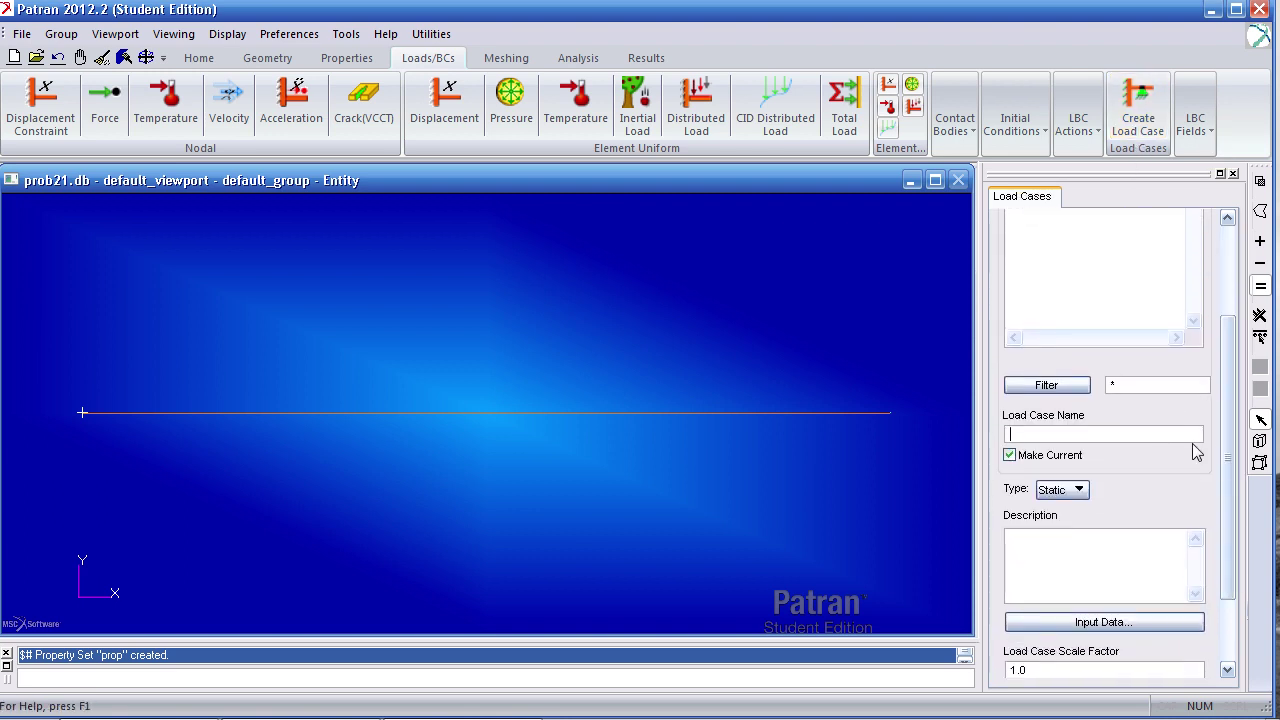
pyautogui.click(1192, 437)
pyautogui.write('time')
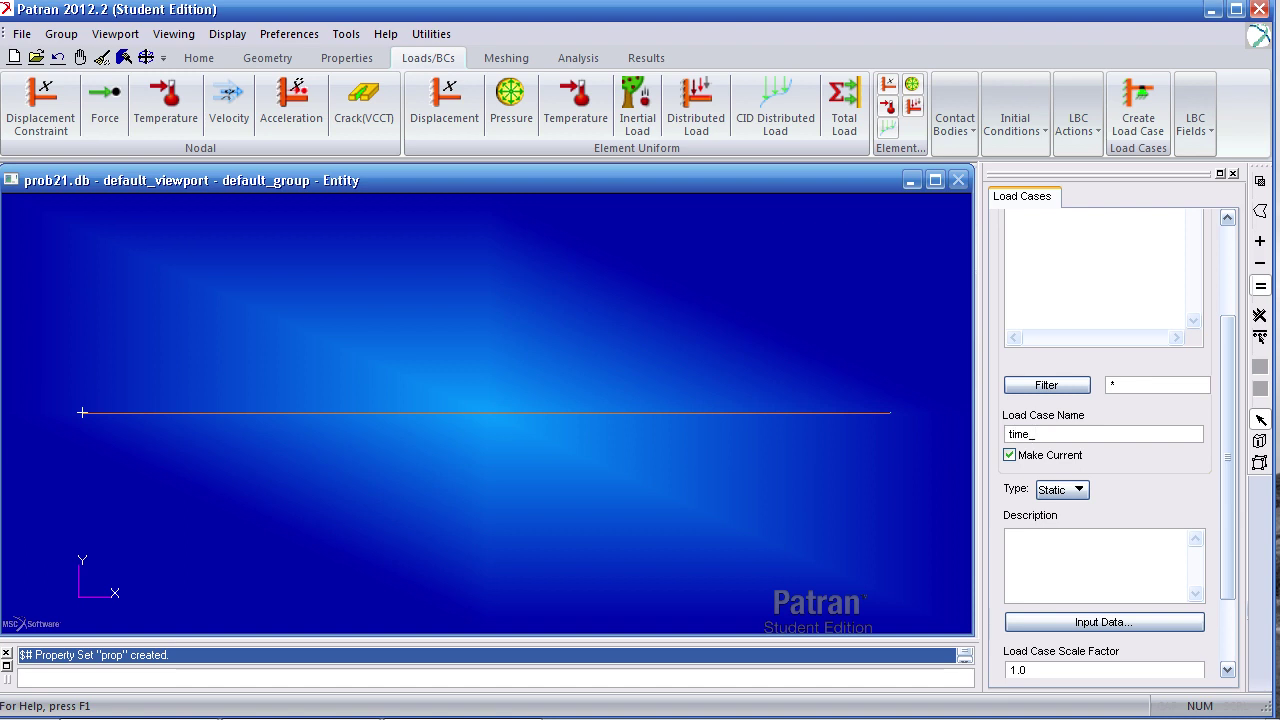
pyautogui.write('_load_case')
pyautogui.click(1063, 495)
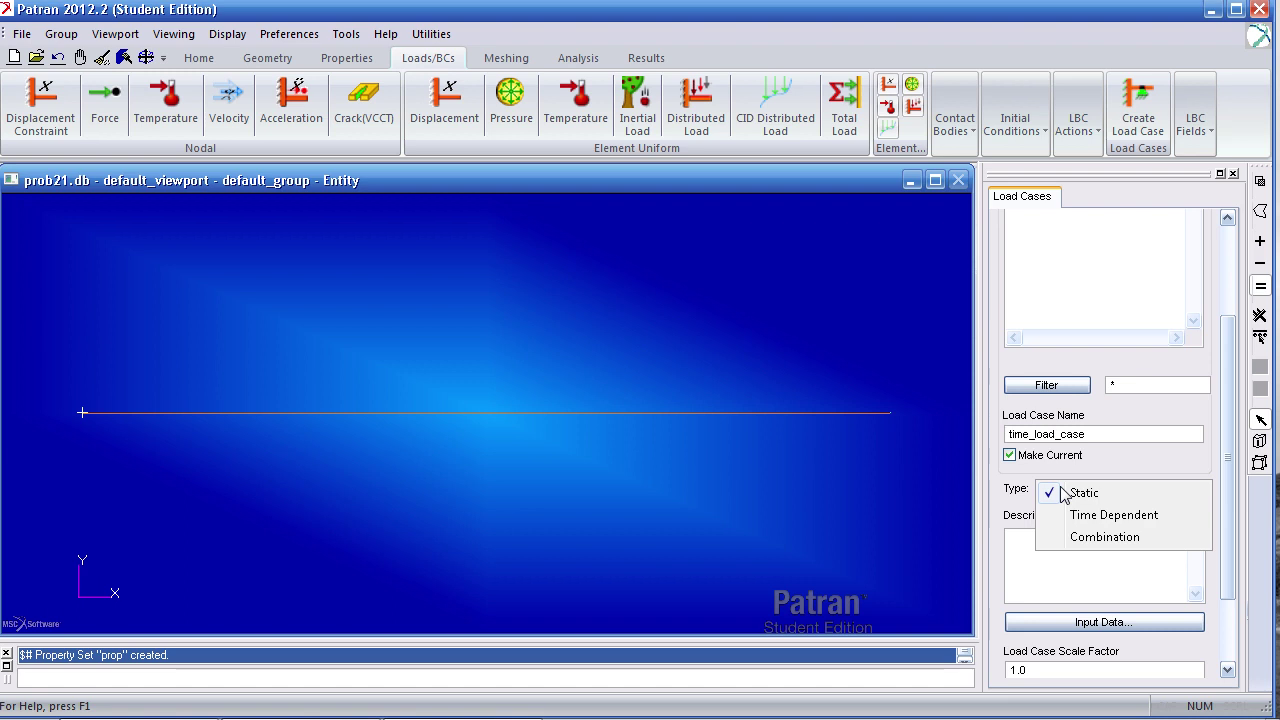
pyautogui.click(1100, 515)
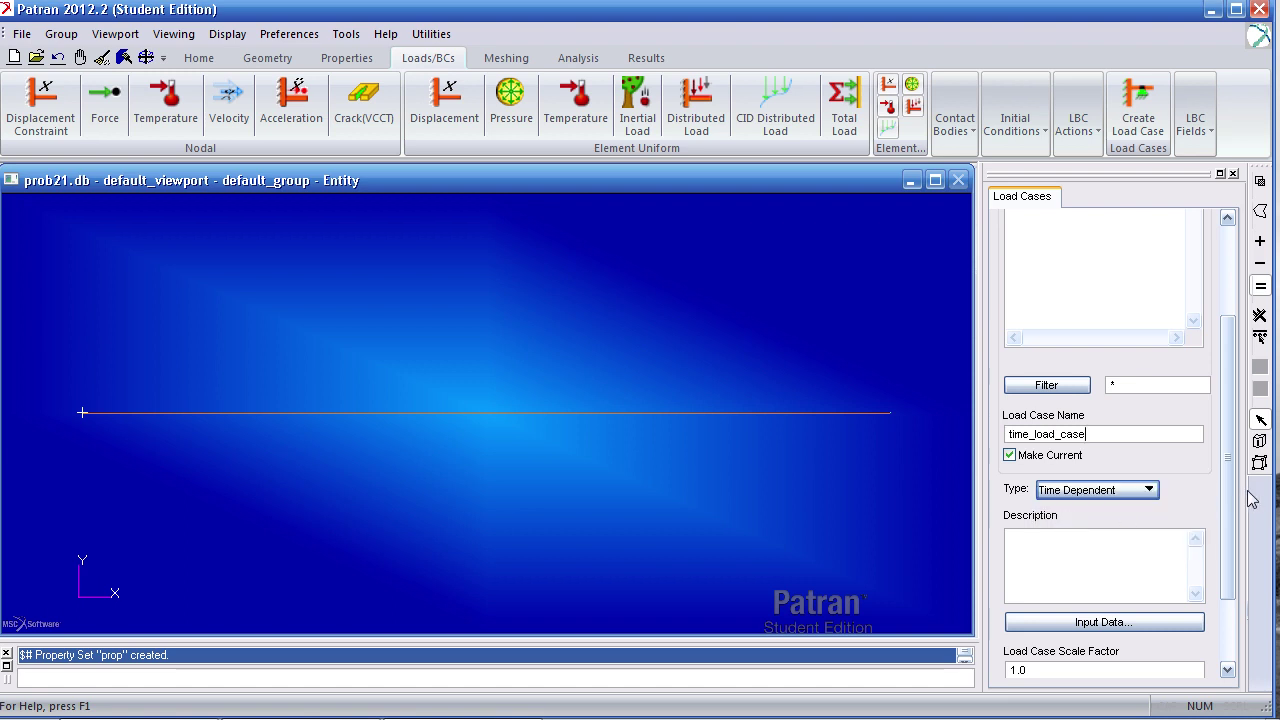
pyautogui.scroll(-2, 1240, 505)
pyautogui.click(1135, 615)
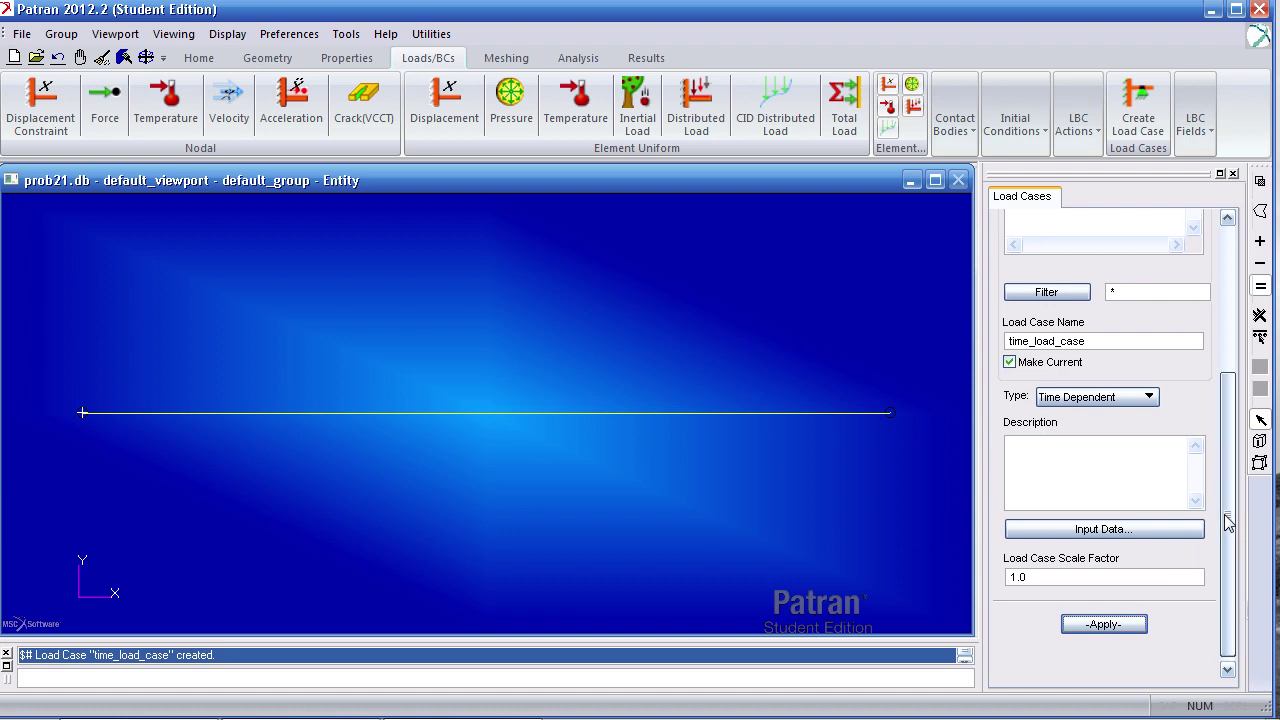
# Step: Start tabular non-spatial field 'load_history' over Time, open its data table, then view the PDF
pyautogui.click(1203, 145)
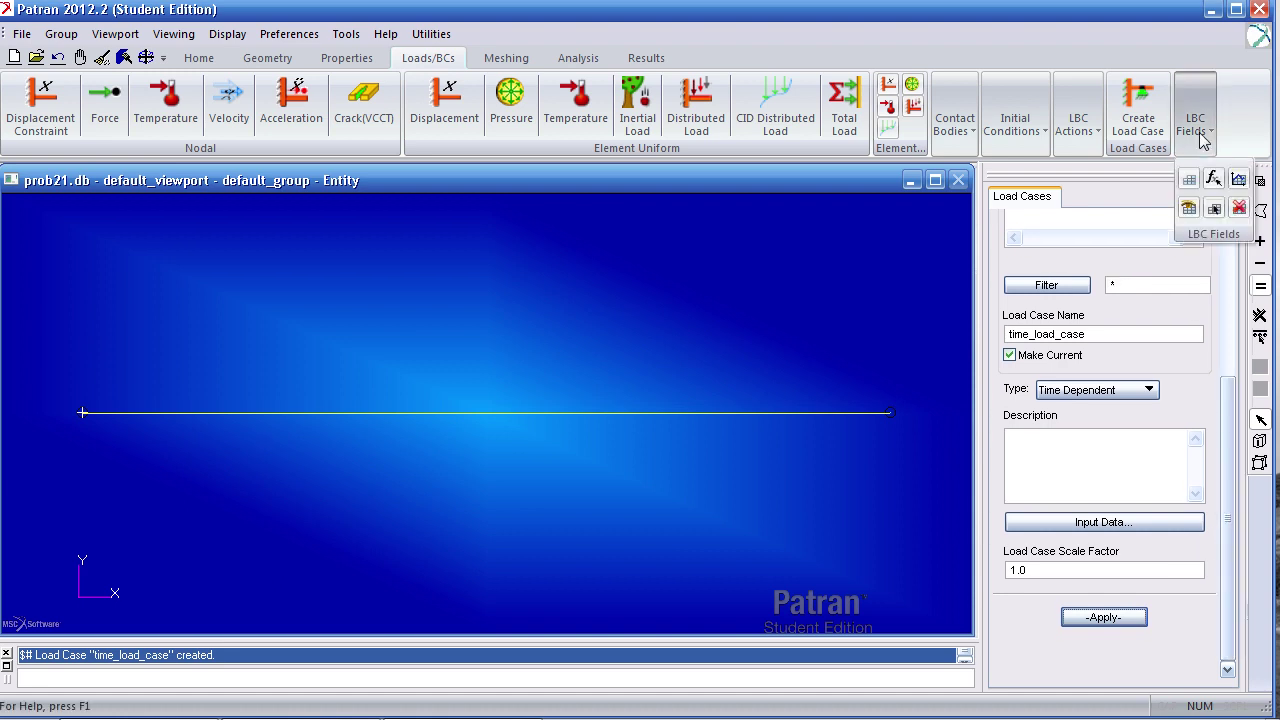
pyautogui.click(1239, 180)
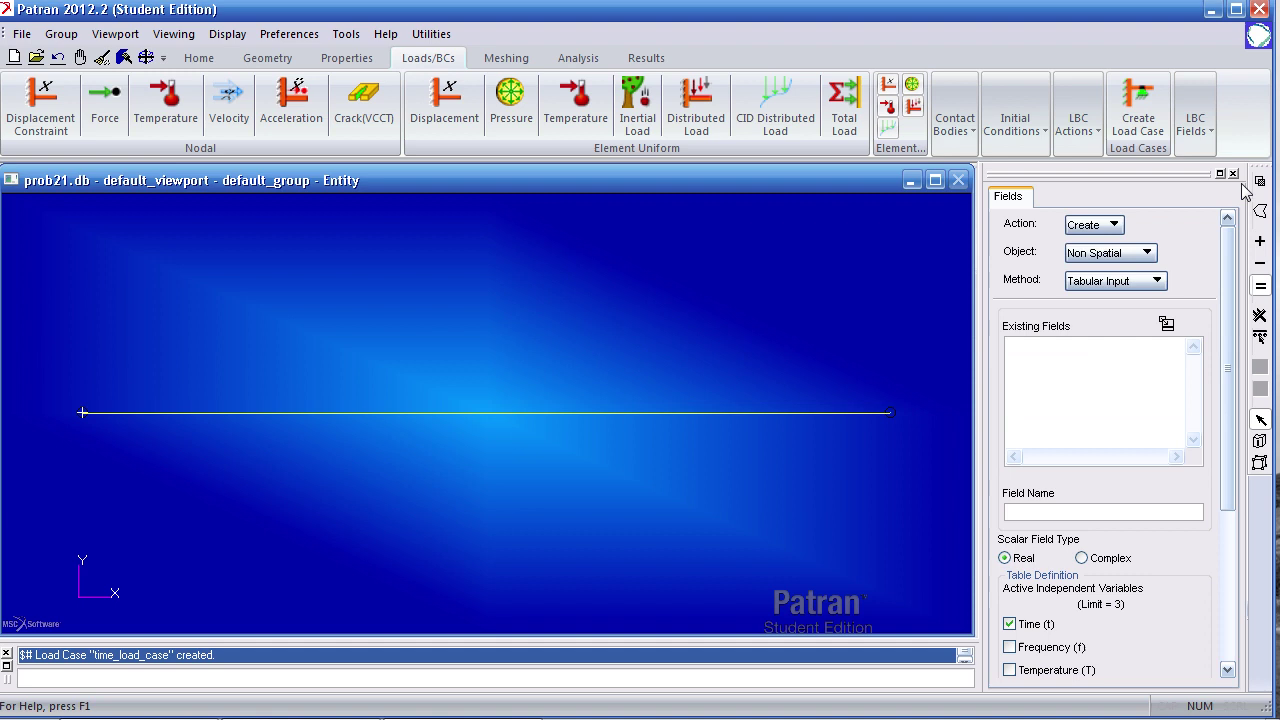
pyautogui.scroll(-4, 1189, 362)
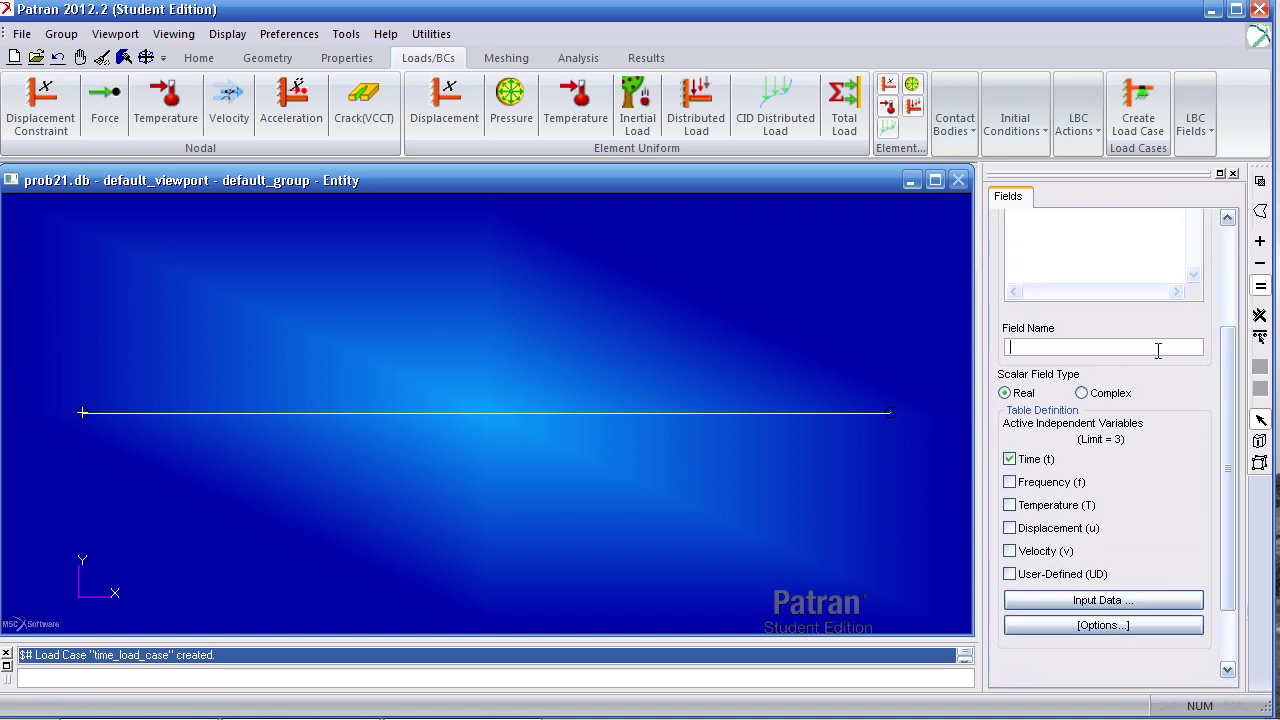
pyautogui.write('load_history')
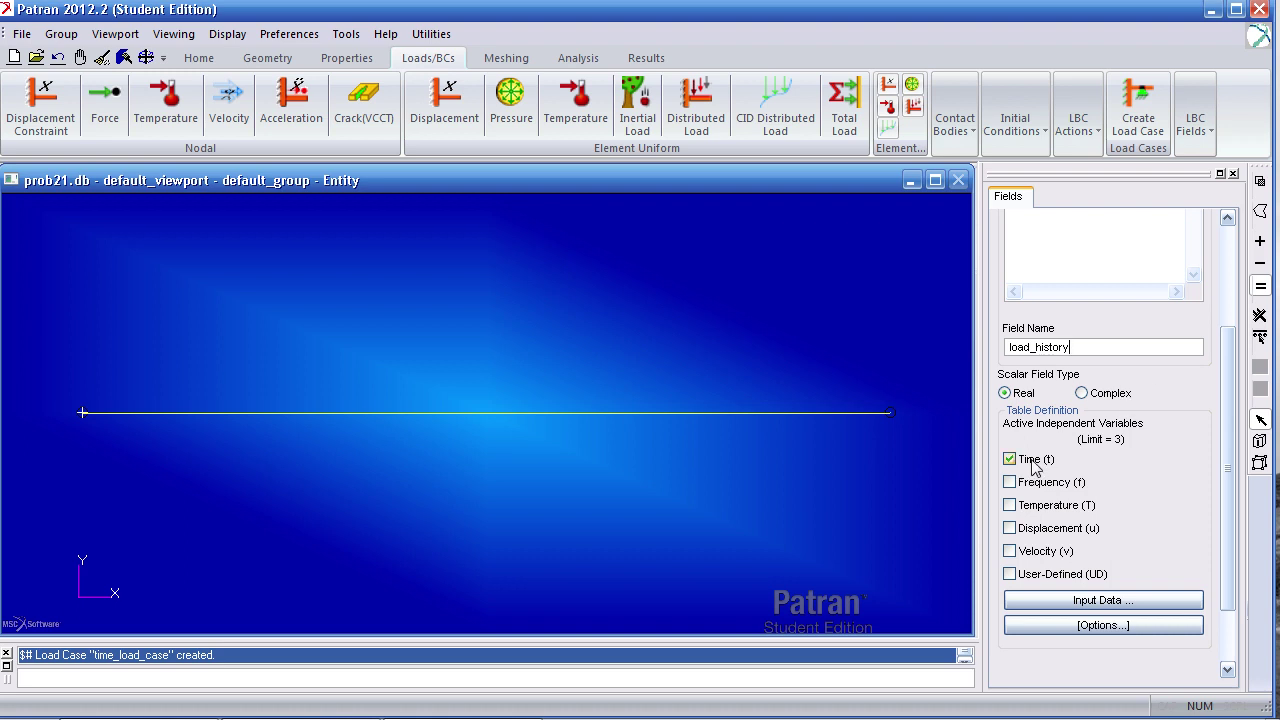
pyautogui.click(1091, 600)
pyautogui.hotkey('alt', 'Tab')
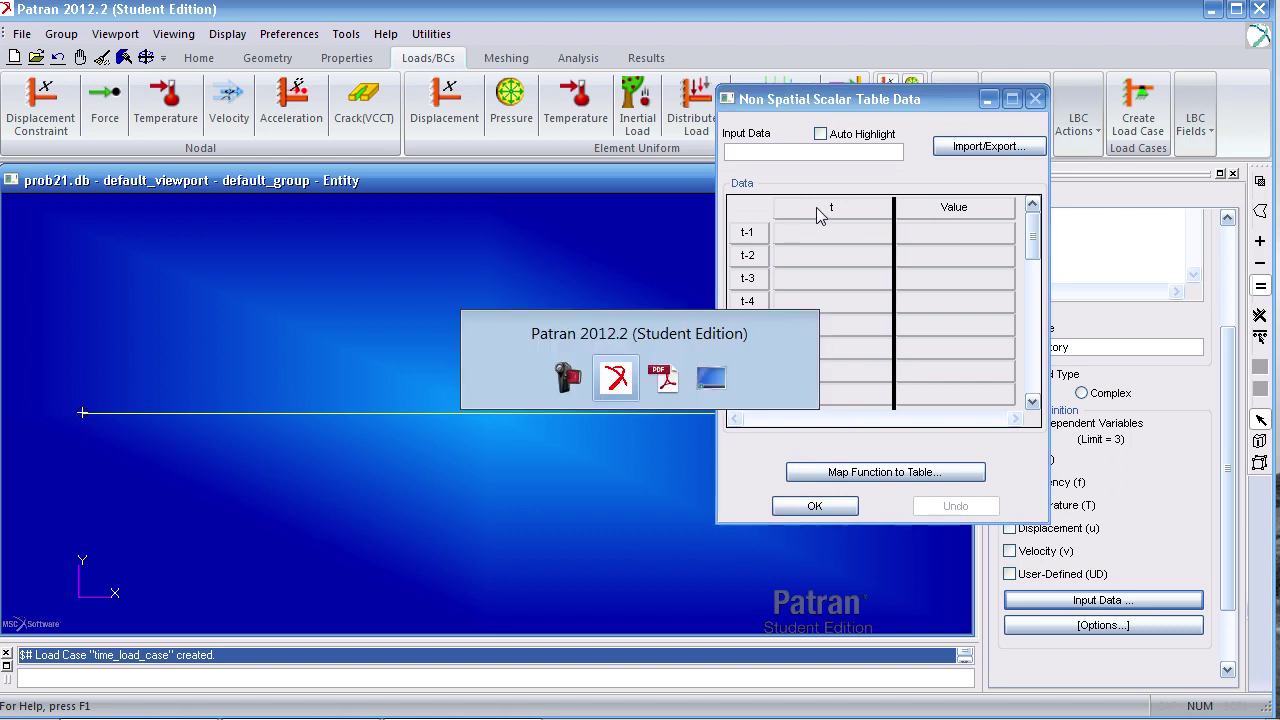
pyautogui.hotkey('alt', 'Tab')
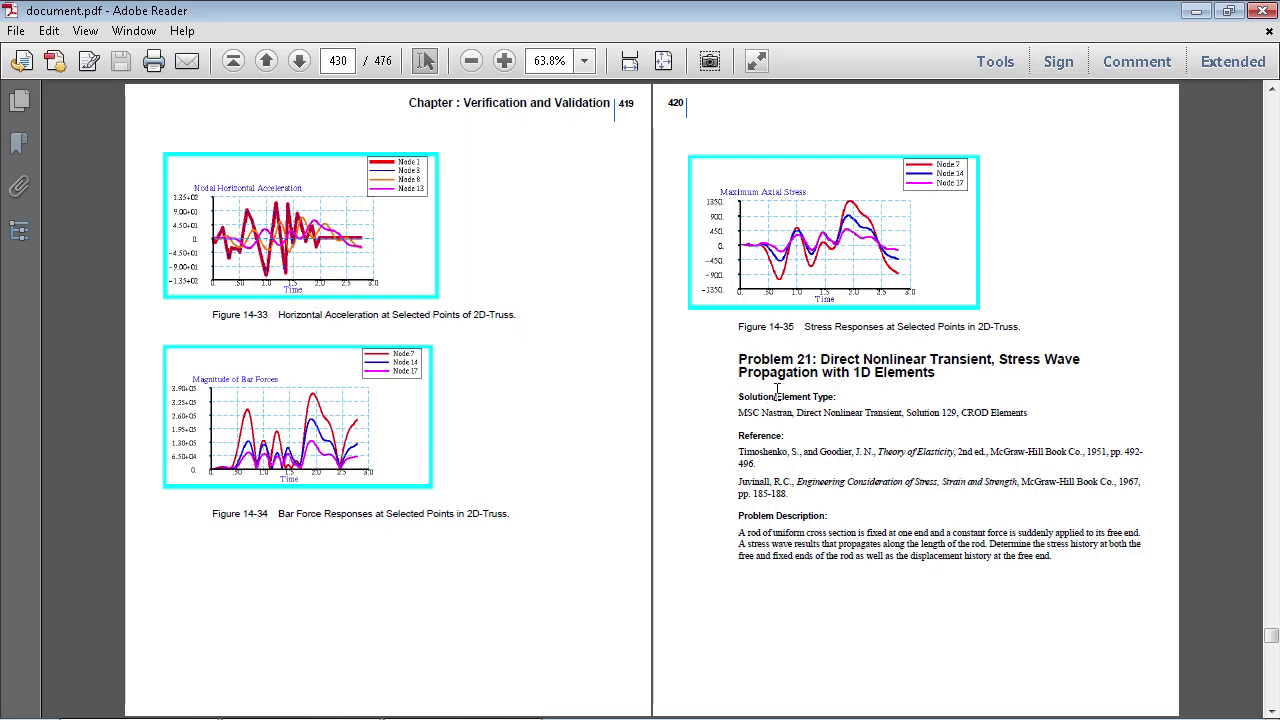
pyautogui.scroll(-3, 778, 390)
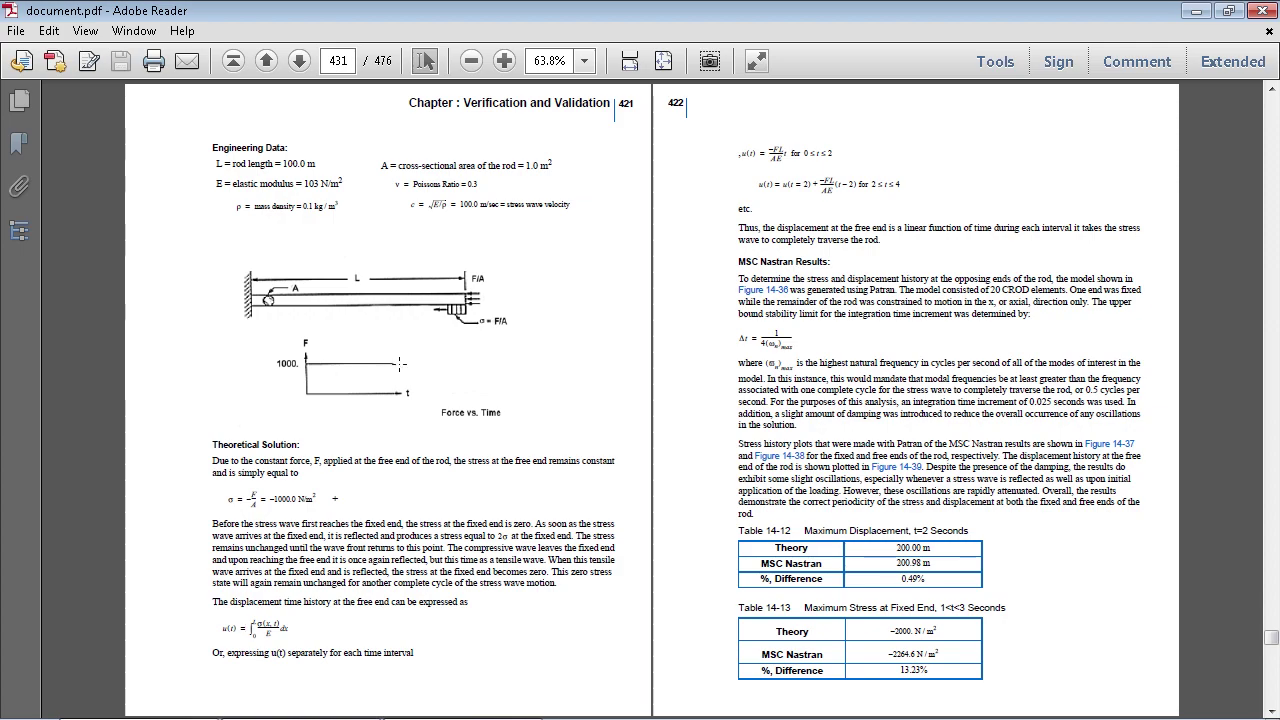
pyautogui.hotkey('alt', 'Tab')
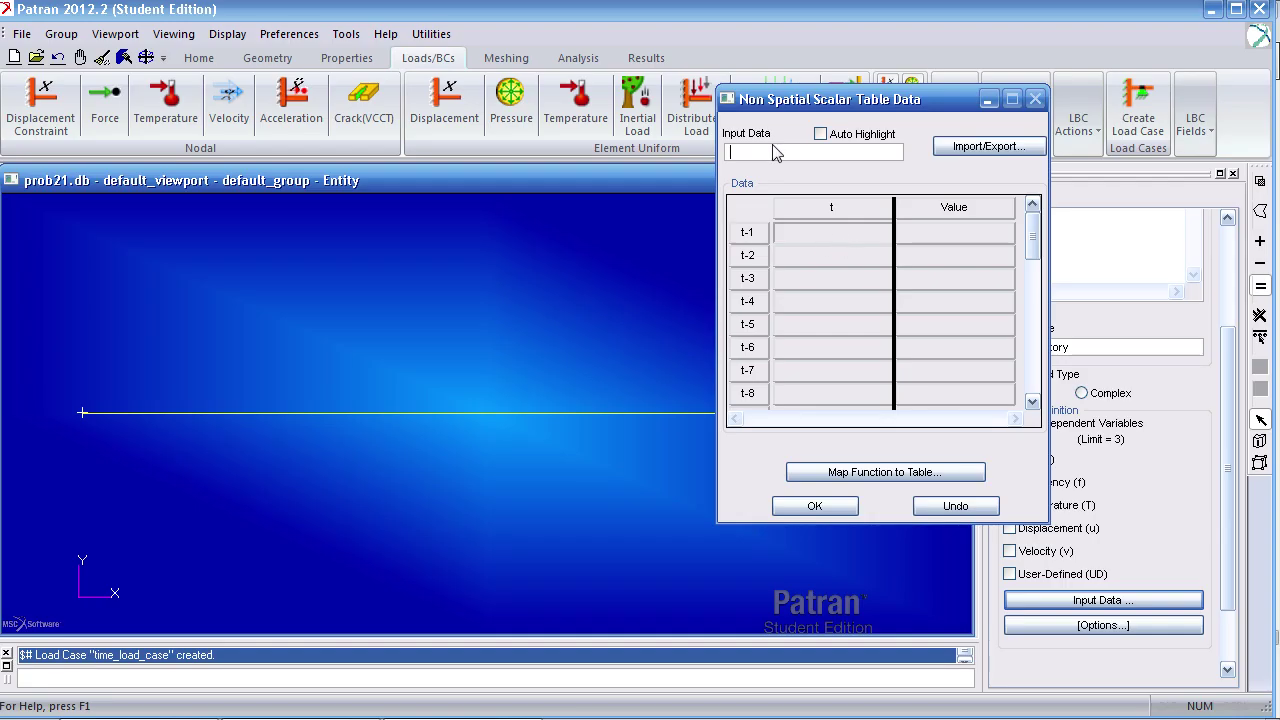
# Step: Fill the load_history table with times 0 and 6, each valued 1
pyautogui.write('0')
pyautogui.press('Return')
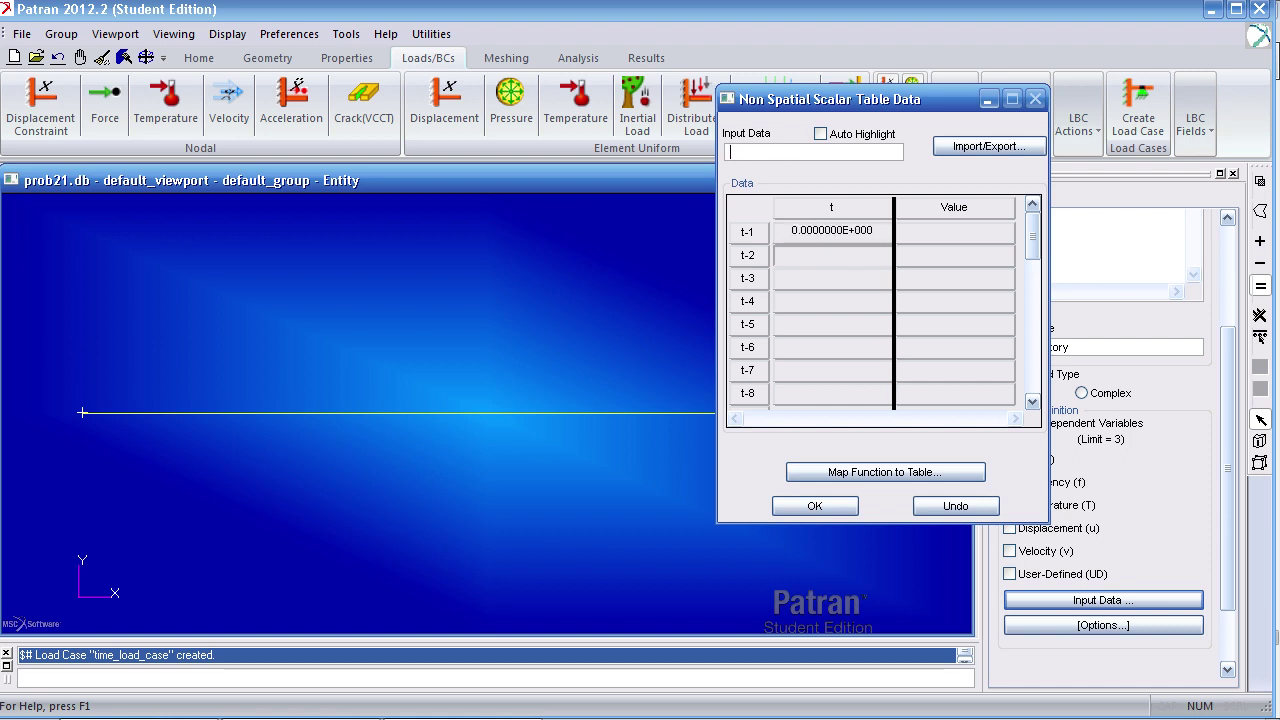
pyautogui.write('6')
pyautogui.press('Return')
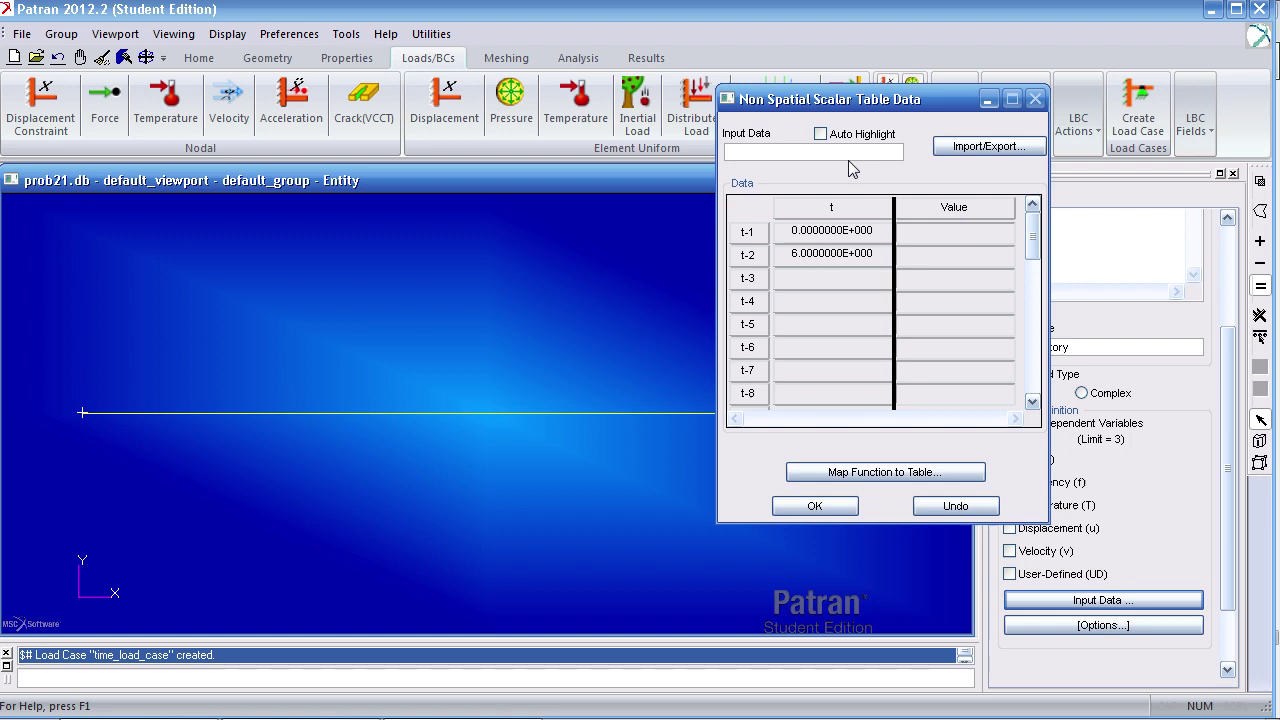
pyautogui.write('1')
pyautogui.press('Return')
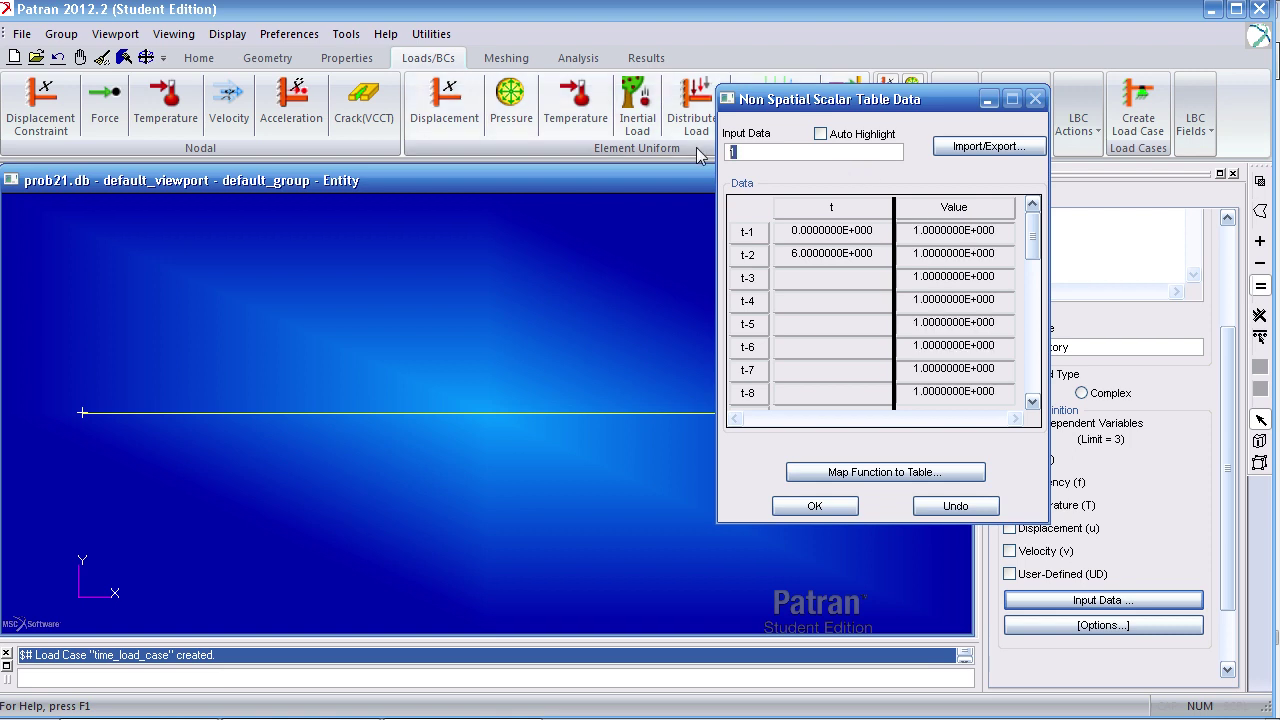
pyautogui.press('BackSpace')
pyautogui.press('Return')
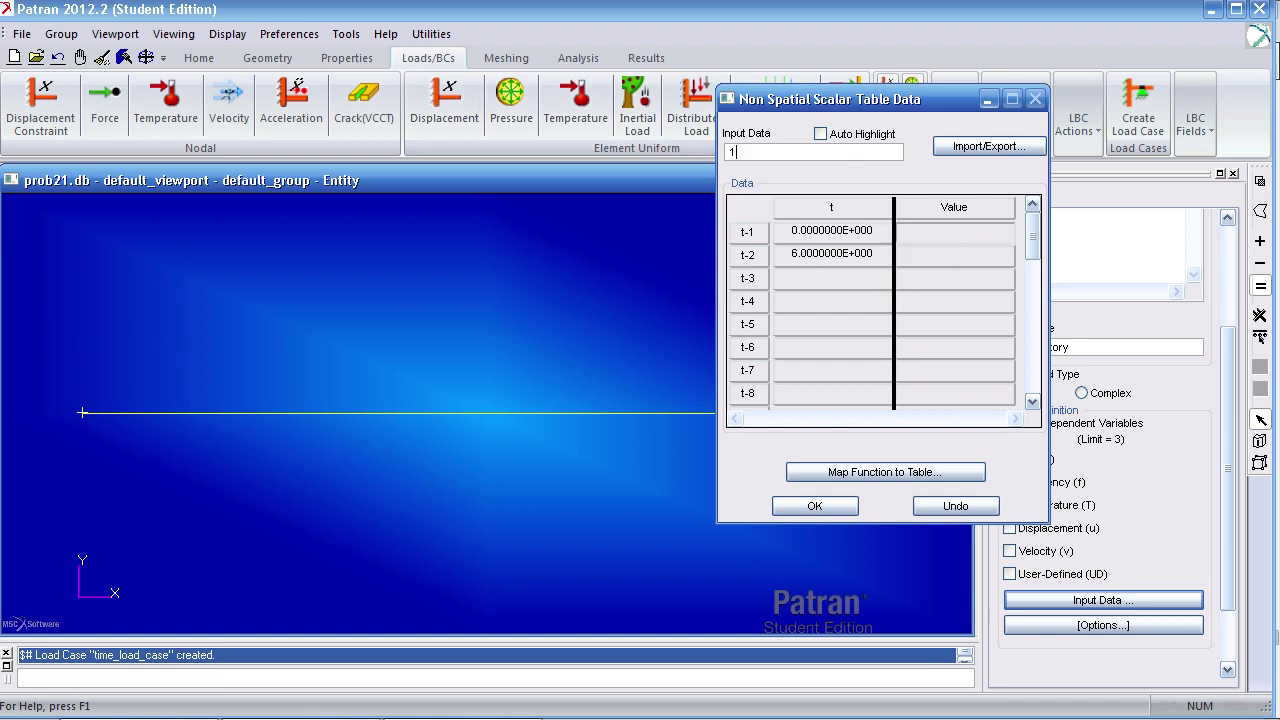
pyautogui.press('Return')
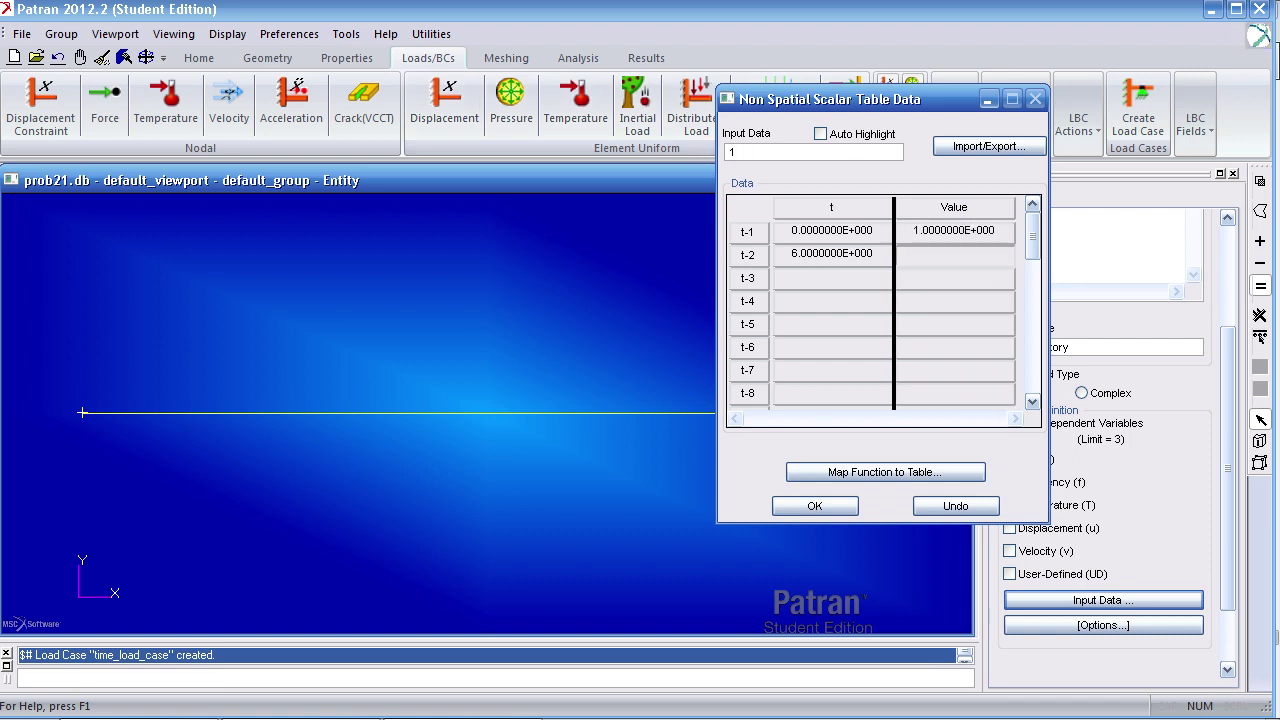
pyautogui.press('Return')
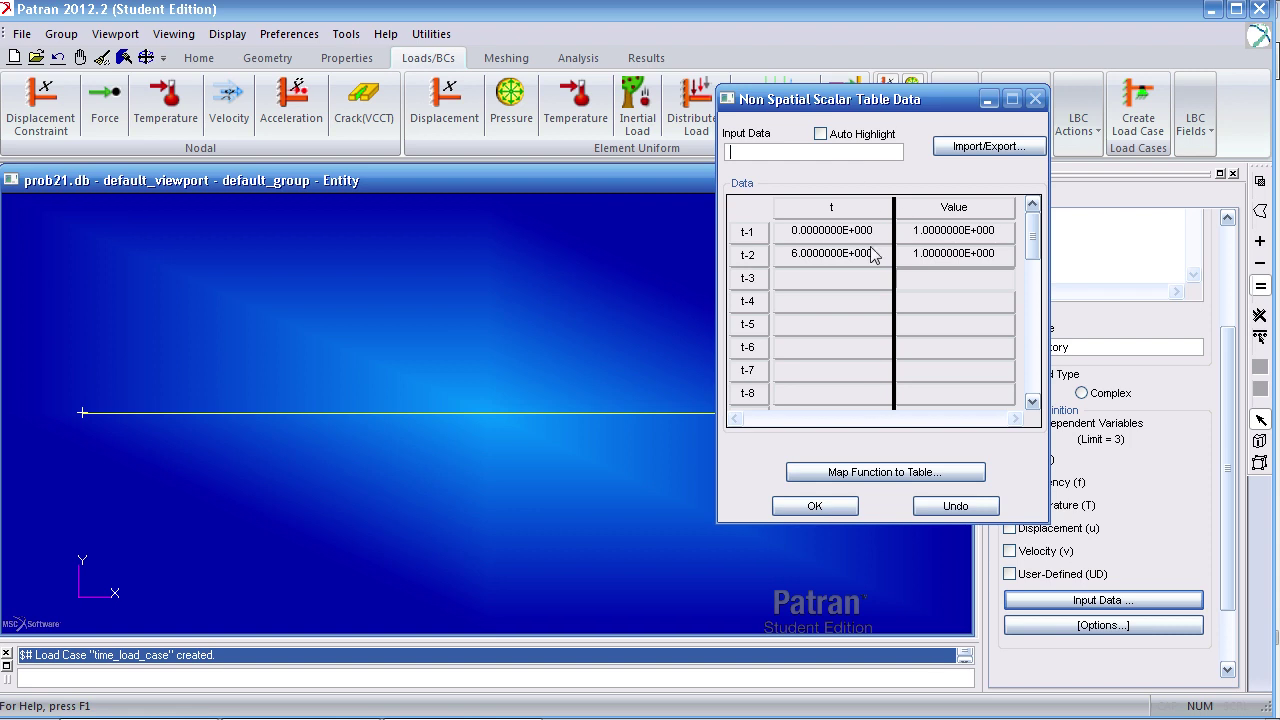
pyautogui.click(814, 506)
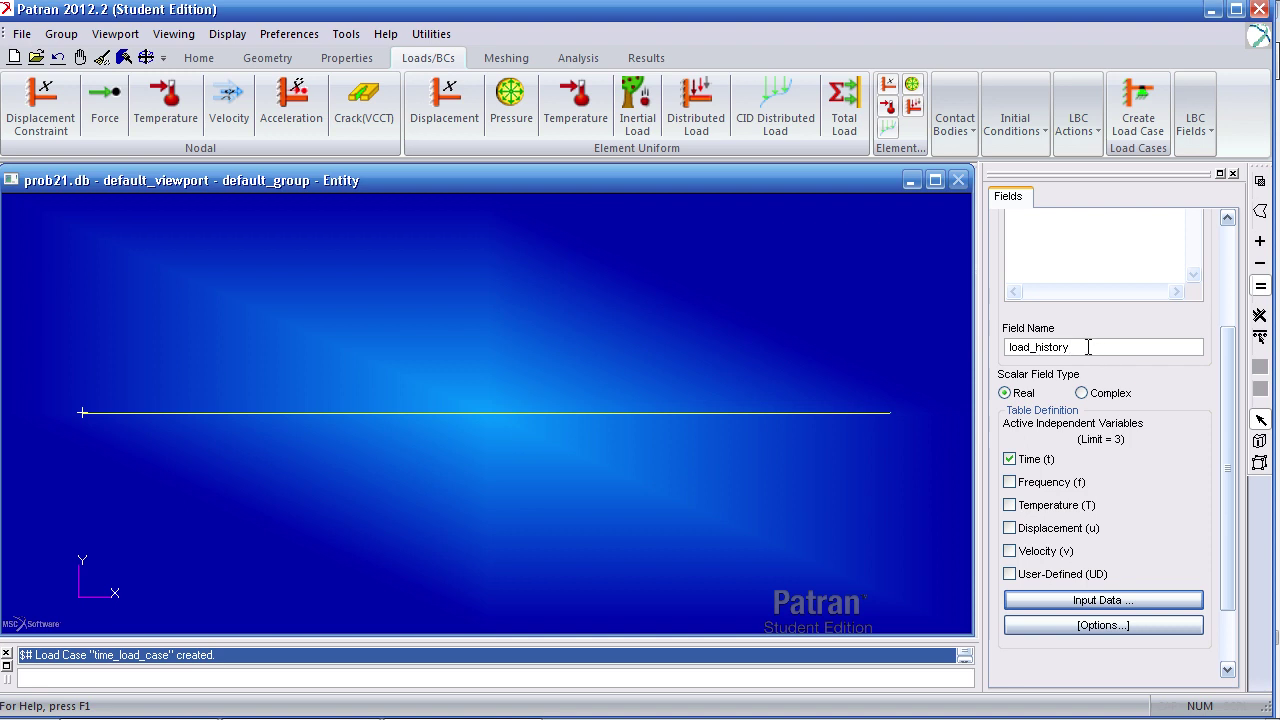
# Step: Create the load_history field and define a nodal force <-1000, 0, 0> scaled by load_history
pyautogui.press('Return')
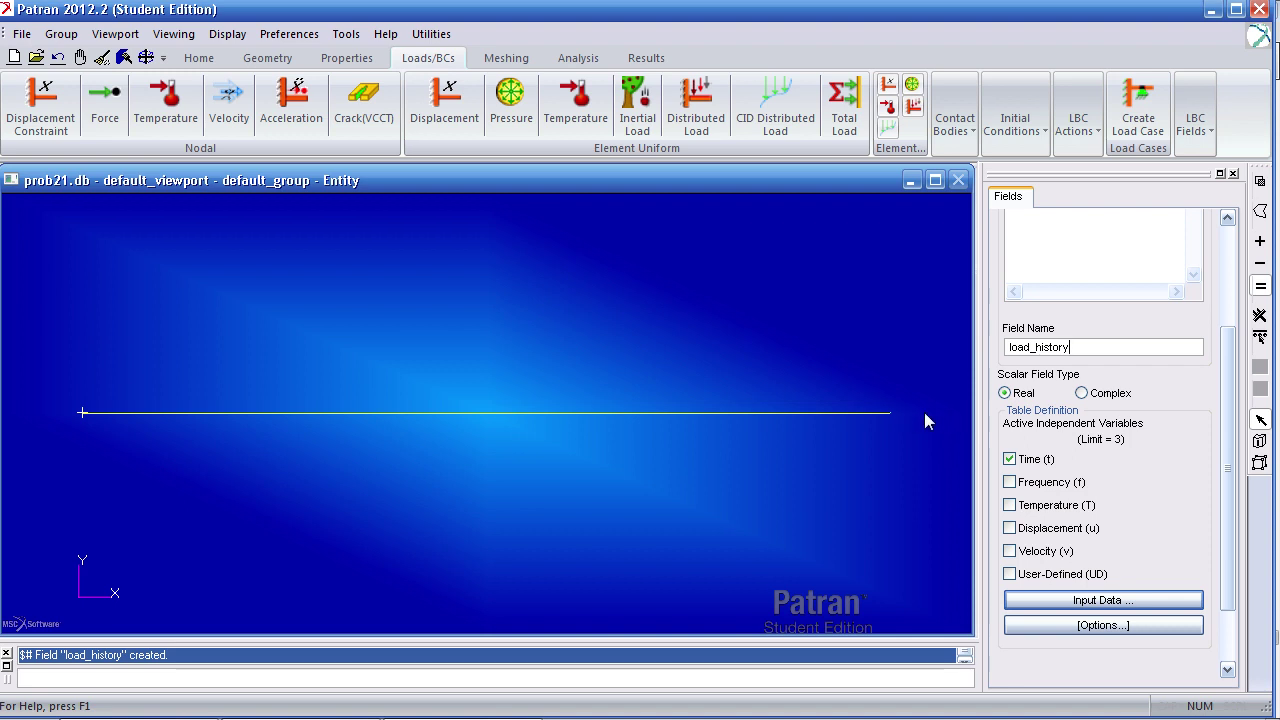
pyautogui.click(105, 110)
pyautogui.scroll(-3, 1215, 470)
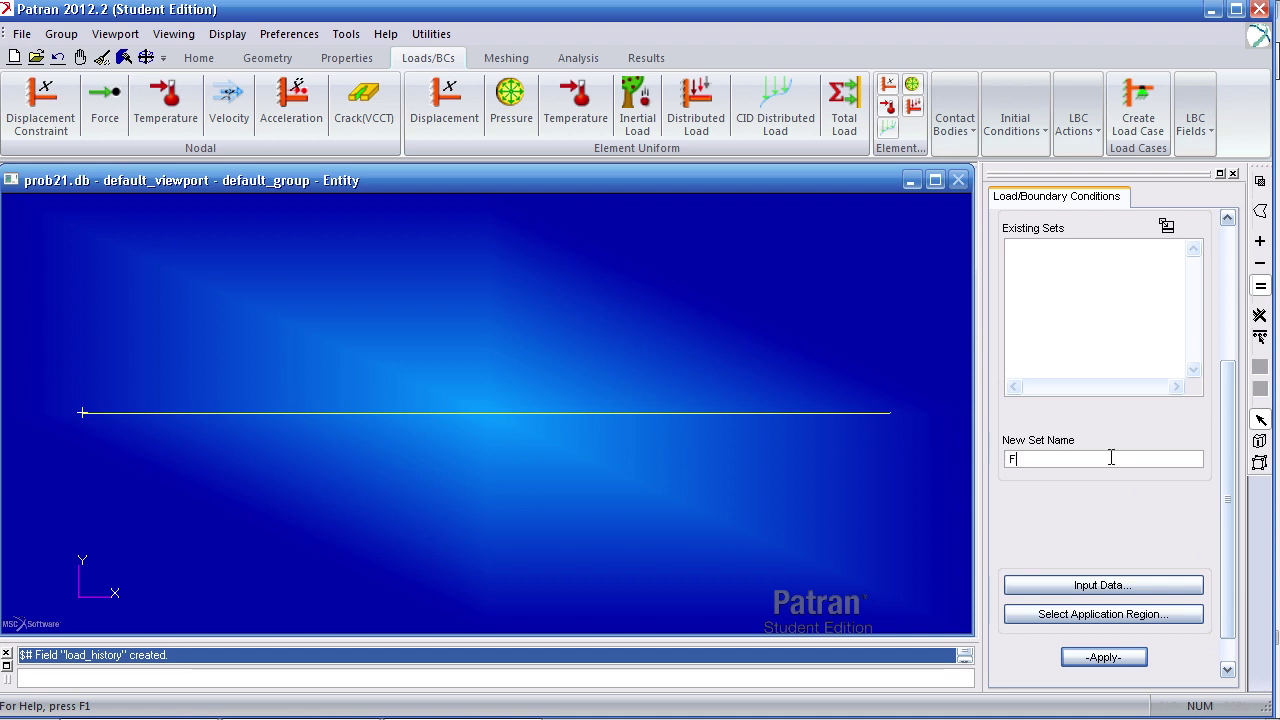
pyautogui.click(1102, 585)
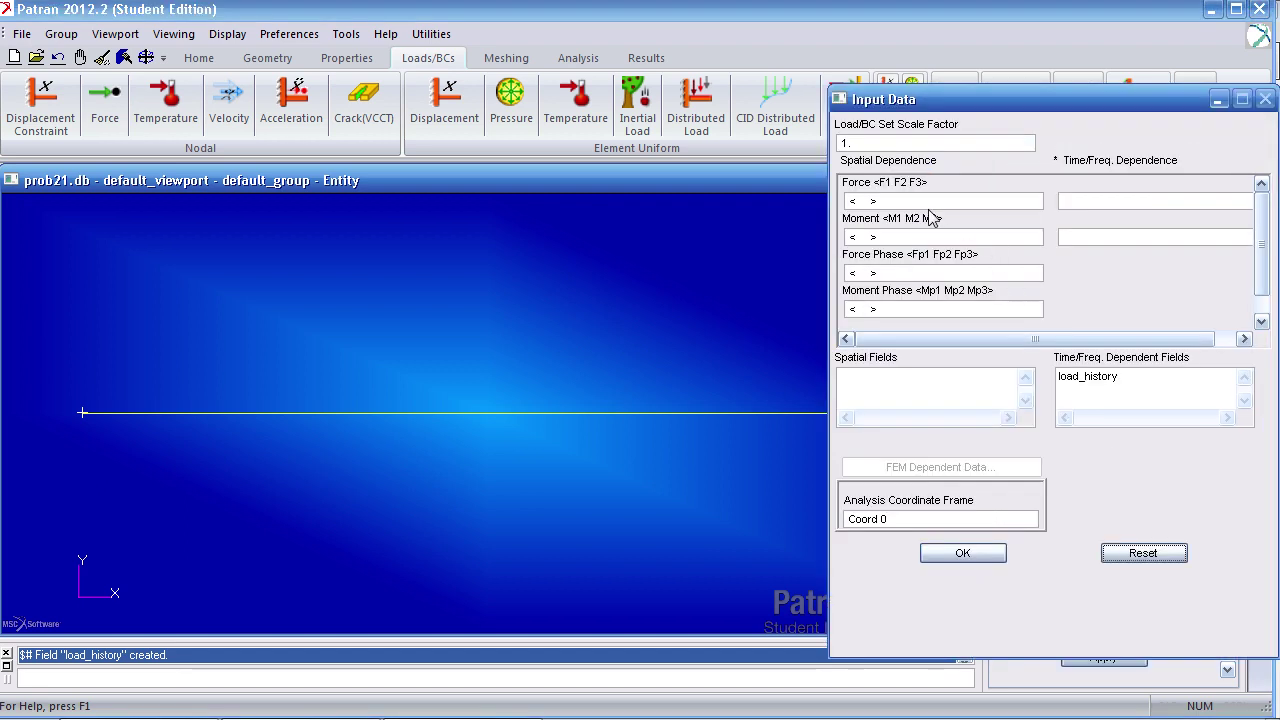
pyautogui.click(1073, 208)
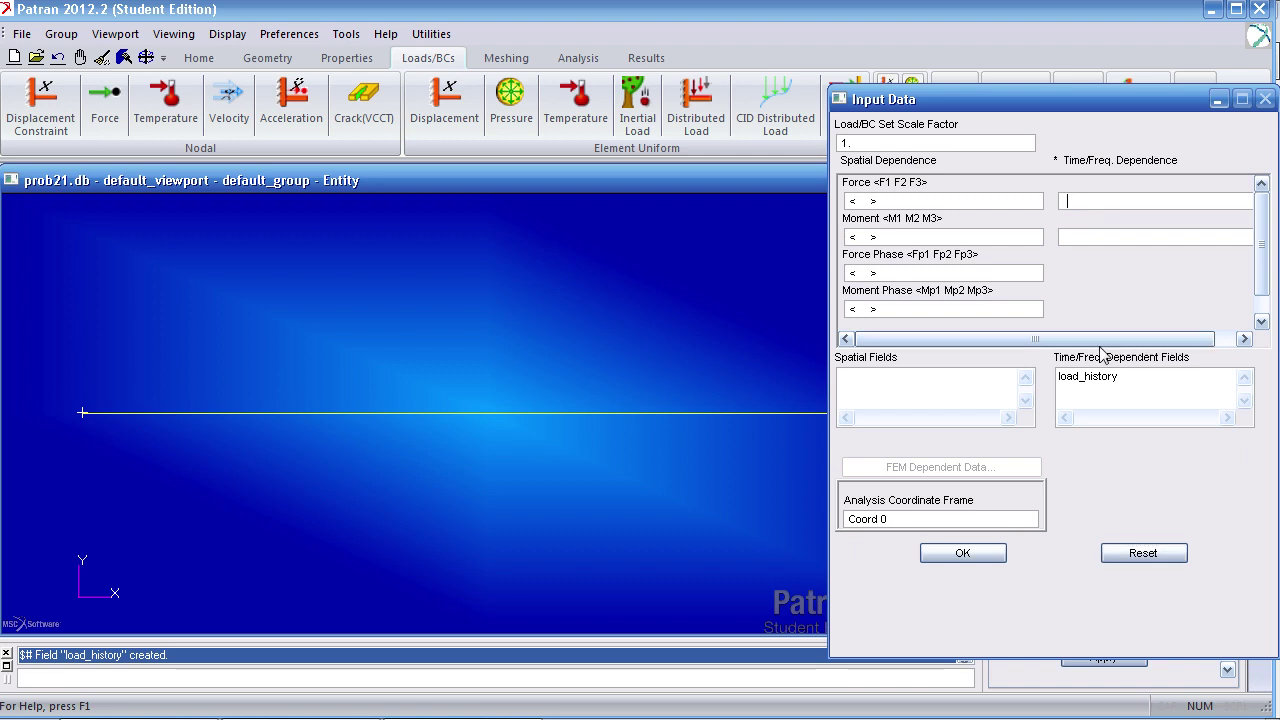
pyautogui.click(1100, 377)
pyautogui.click(862, 201)
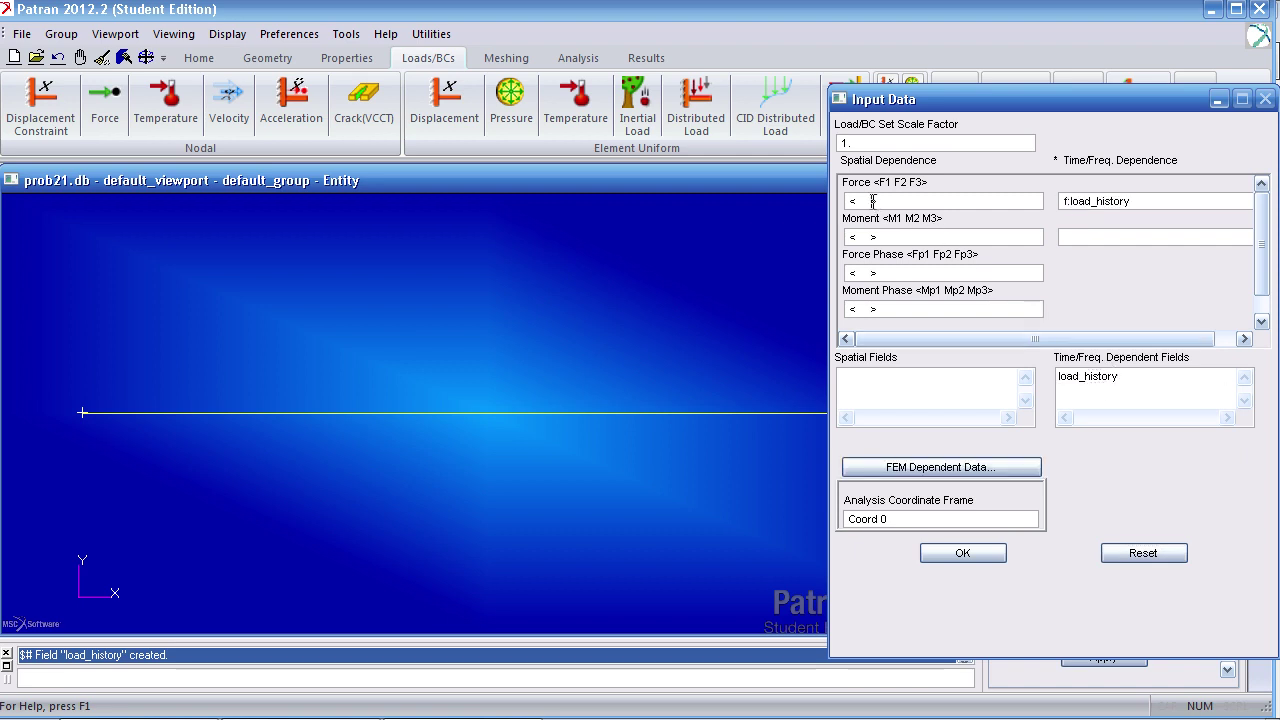
pyautogui.write('-1000,')
pyautogui.click(955, 555)
# Step: Apply force set F at Point 2, the rod's free end
pyautogui.click(1062, 617)
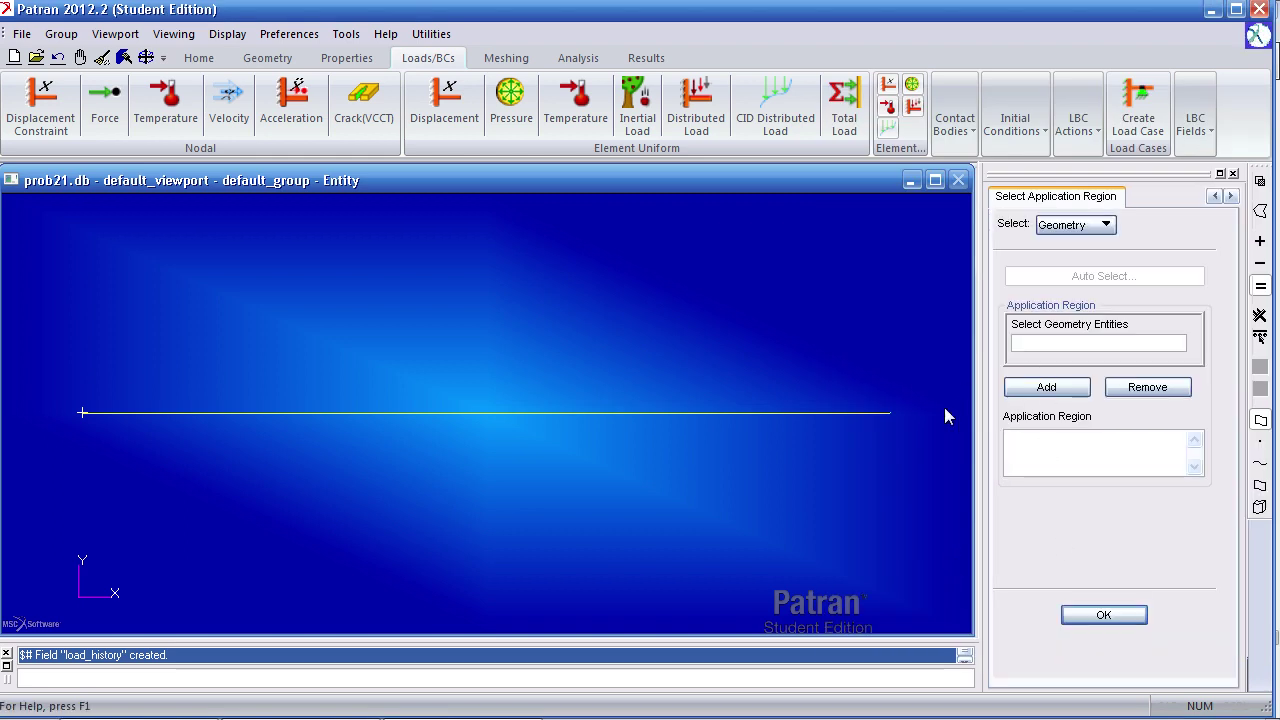
pyautogui.click(891, 416)
pyautogui.click(1044, 388)
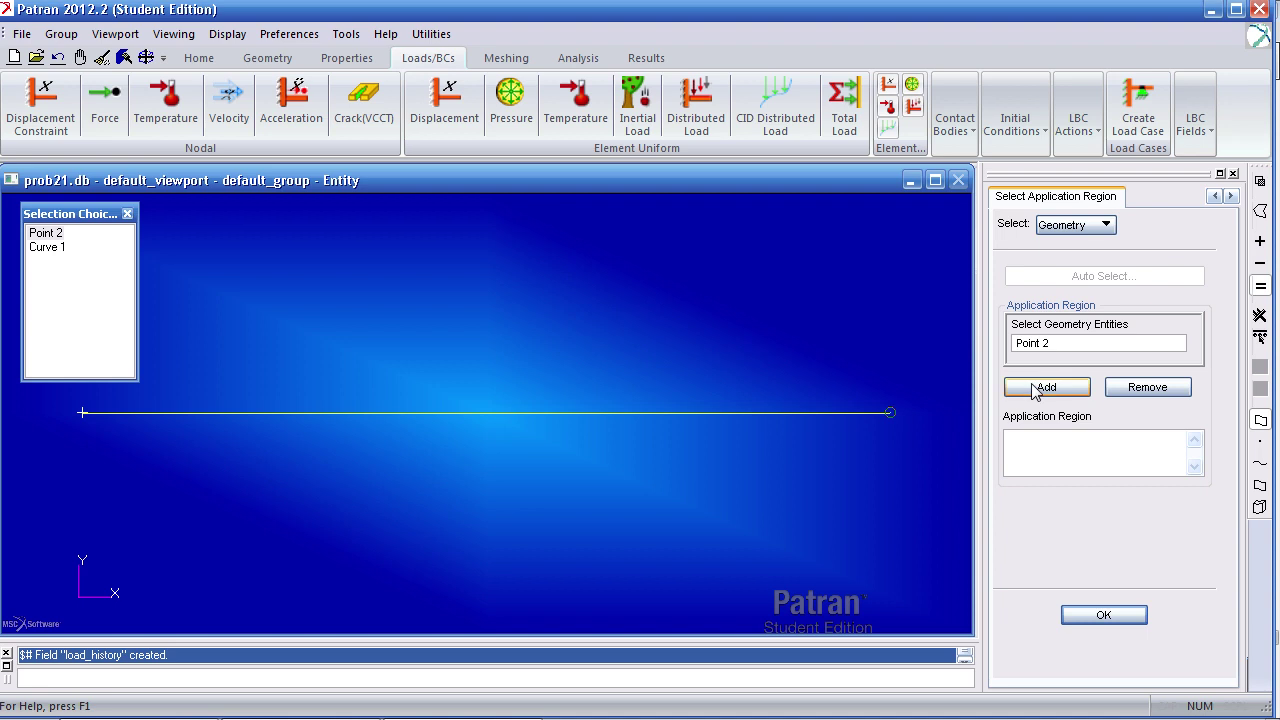
pyautogui.click(1090, 614)
pyautogui.click(1100, 656)
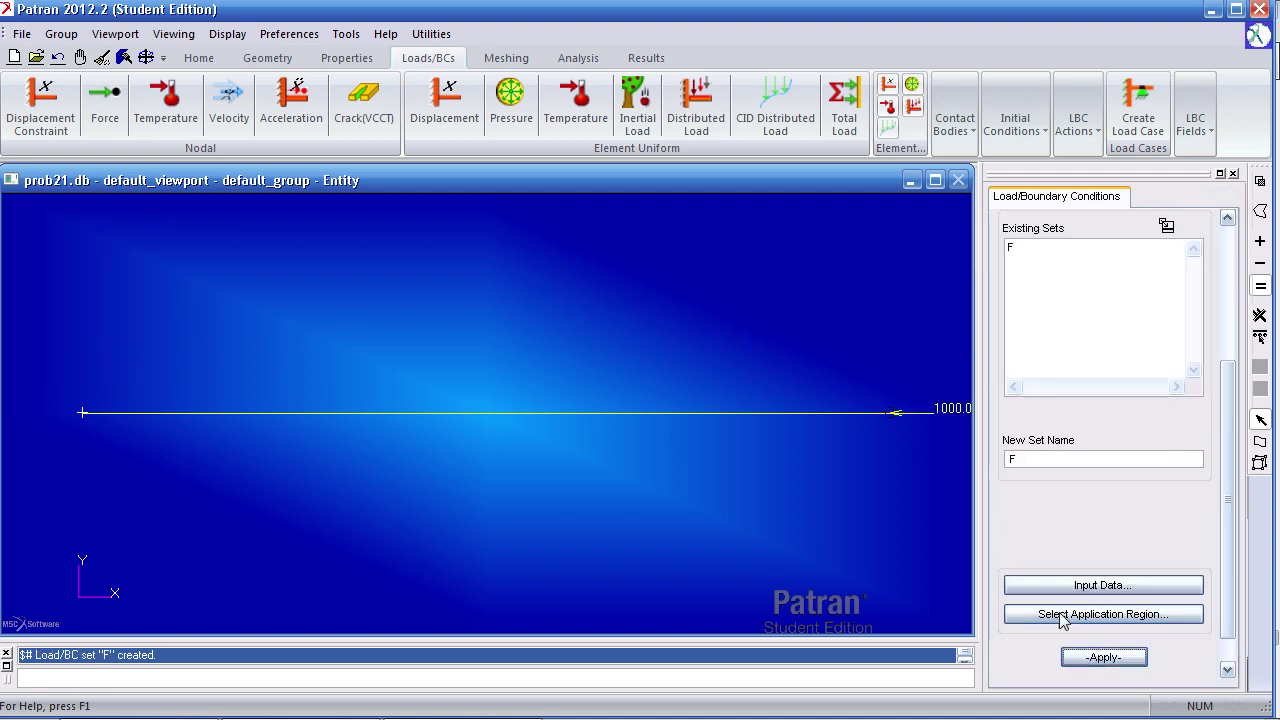
# Step: Create displacement constraint set 'root' holding Point 1 at the rod's fixed end
pyautogui.scroll(-2, 763, 432)
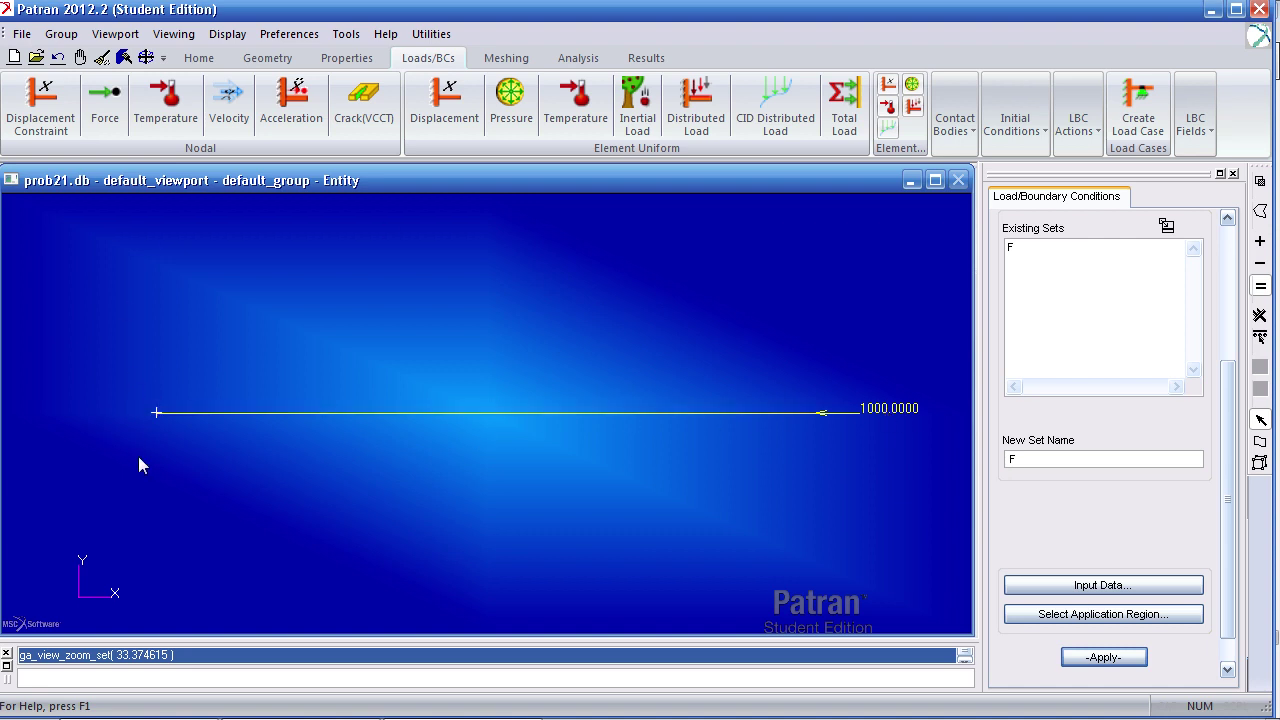
pyautogui.click(62, 130)
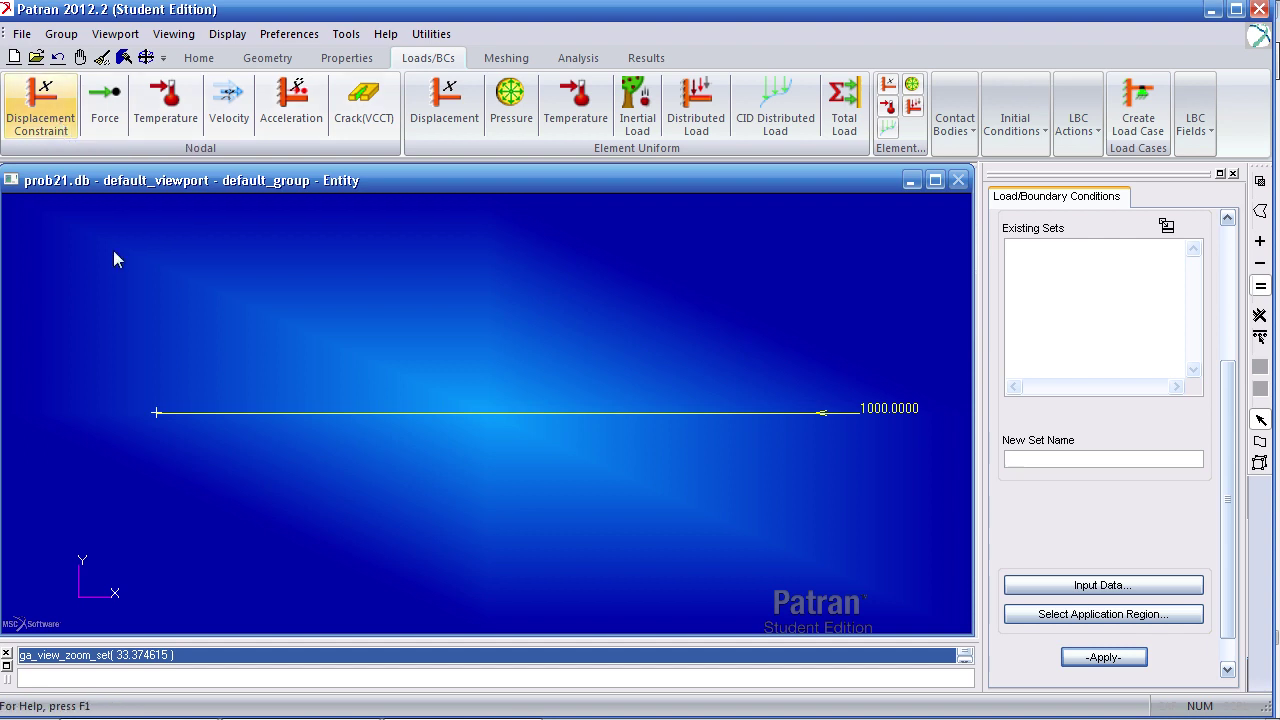
pyautogui.click(1030, 456)
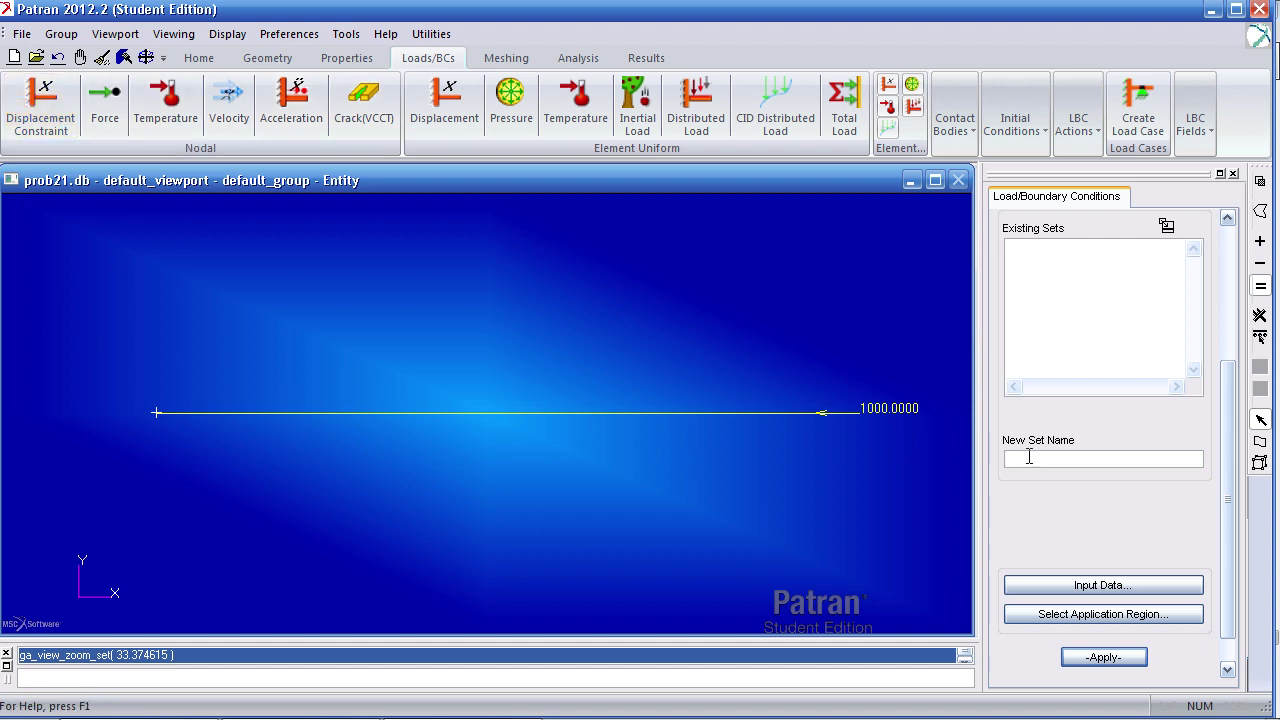
pyautogui.write('root')
pyautogui.click(1103, 585)
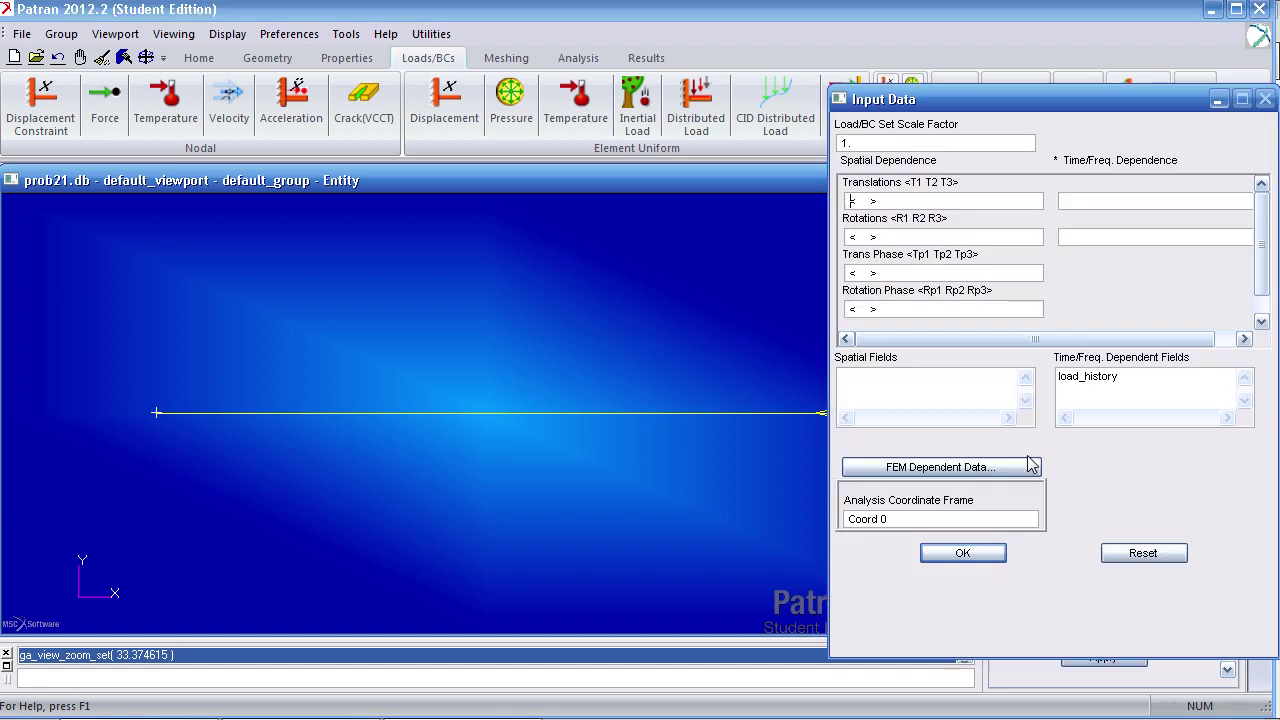
pyautogui.moveTo(885, 200); pyautogui.dragTo(798, 213)
pyautogui.write('<1')
pyautogui.click(968, 555)
pyautogui.click(1093, 614)
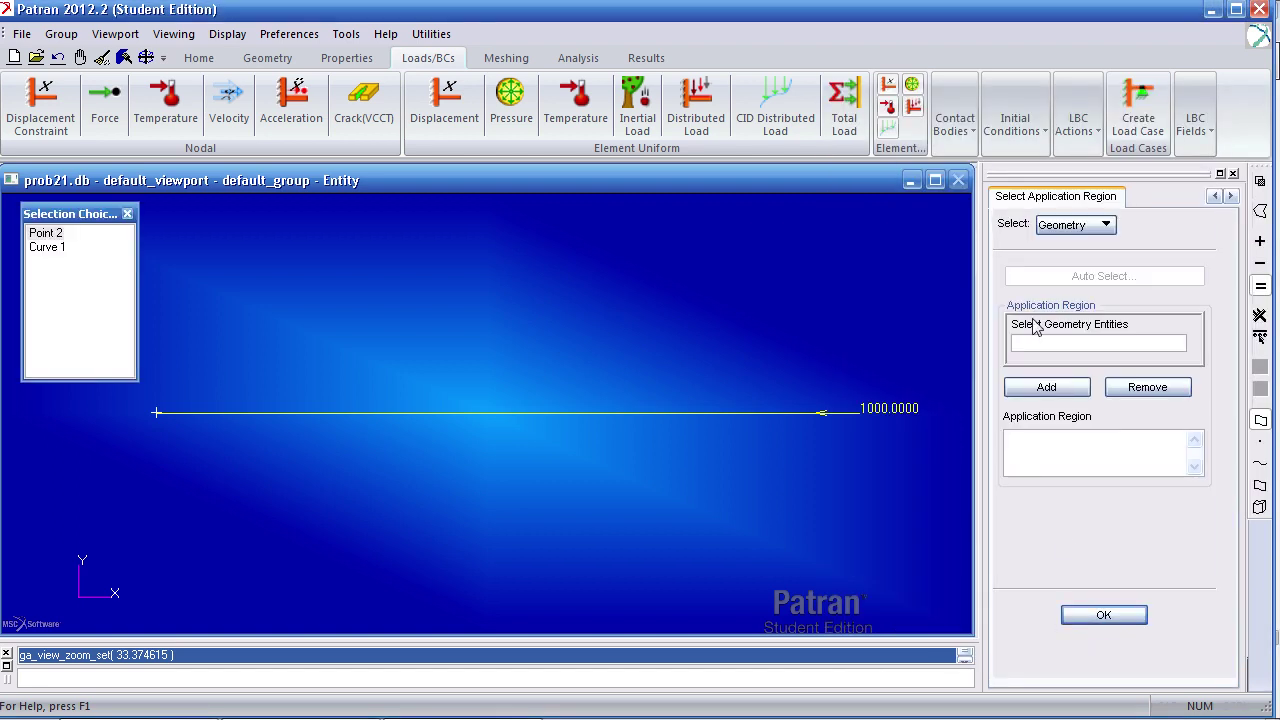
pyautogui.click(155, 413)
pyautogui.click(1046, 387)
pyautogui.click(1104, 615)
pyautogui.click(1104, 656)
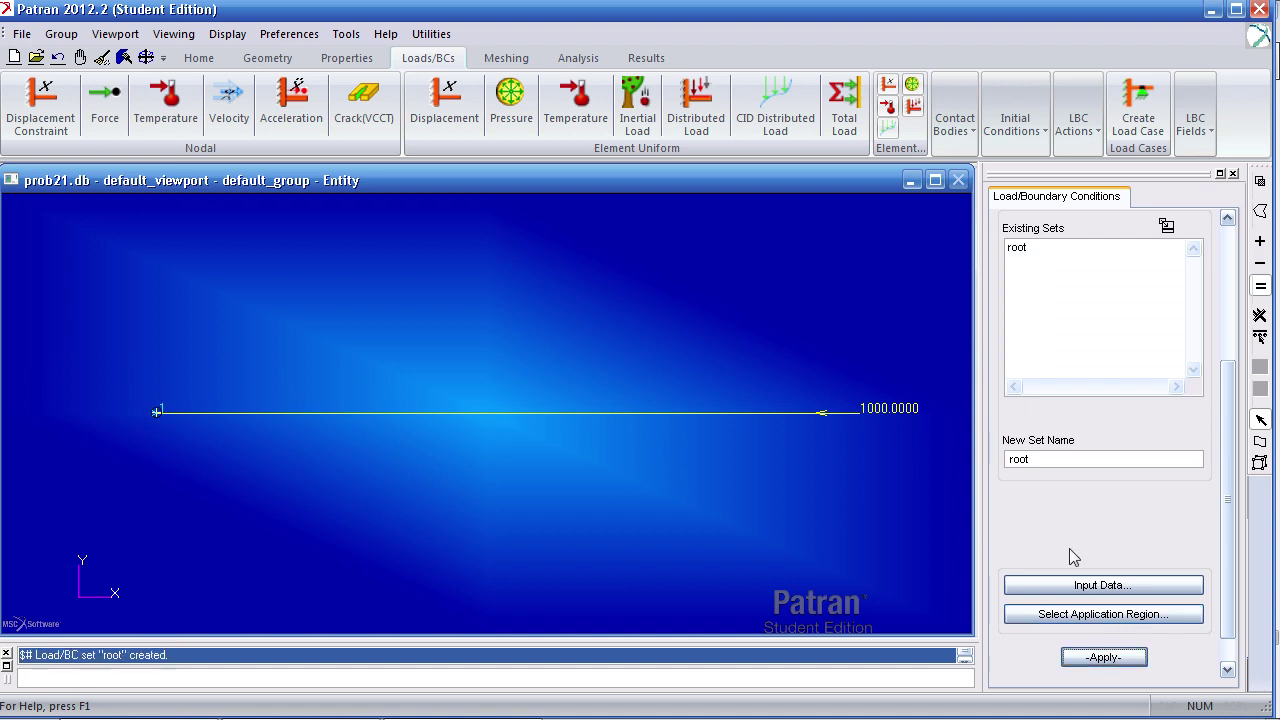
# Step: Create constraint 'all_other_constraint' on Curve 1 fixing translations 2–3 and all rotations
pyautogui.moveTo(1058, 460); pyautogui.dragTo(1001, 471)
pyautogui.write('all_other_constraint')
pyautogui.click(1058, 585)
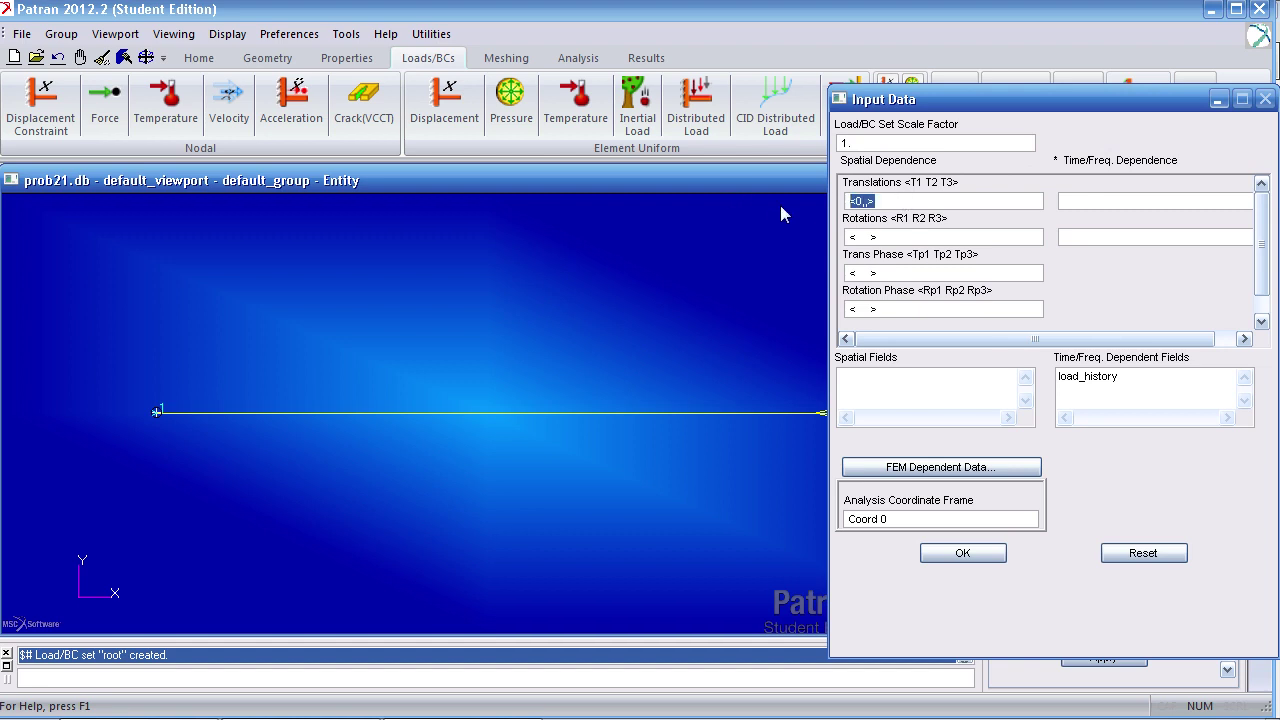
pyautogui.write('<,0,0>')
pyautogui.press('Tab')
pyautogui.press('Tab')
pyautogui.write('<0')
pyautogui.click(962, 553)
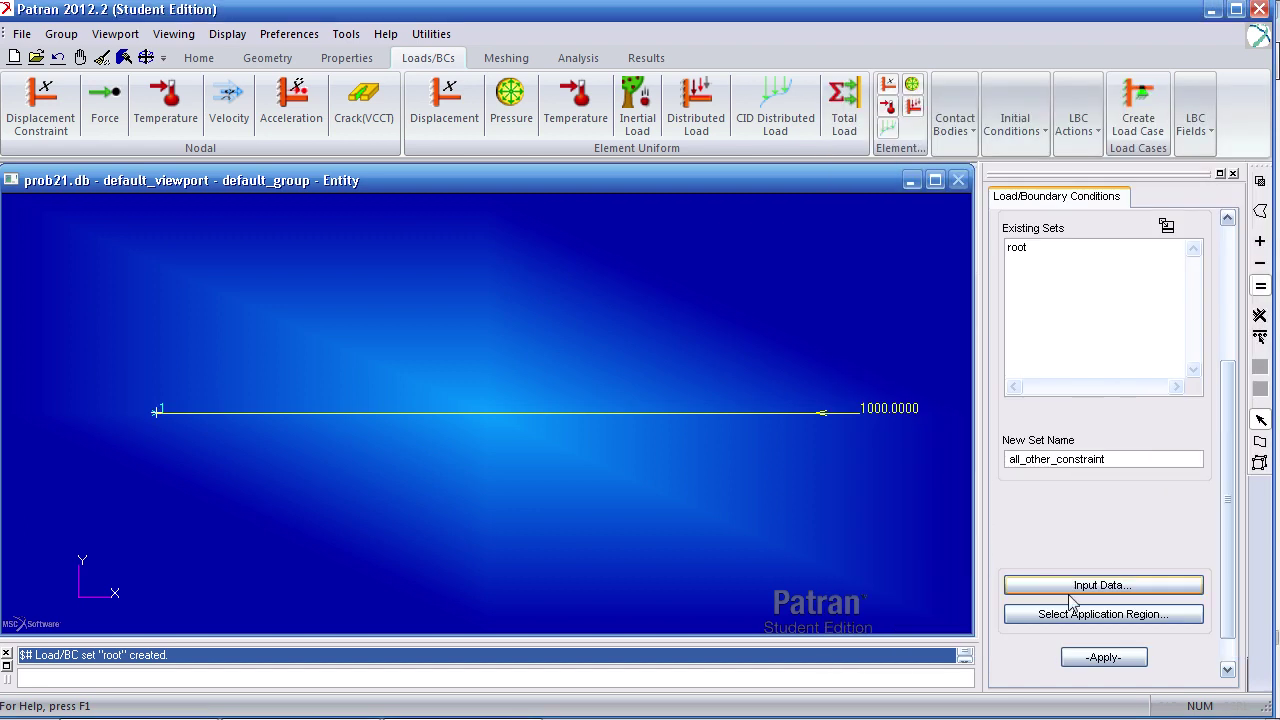
pyautogui.click(1080, 613)
pyautogui.click(756, 413)
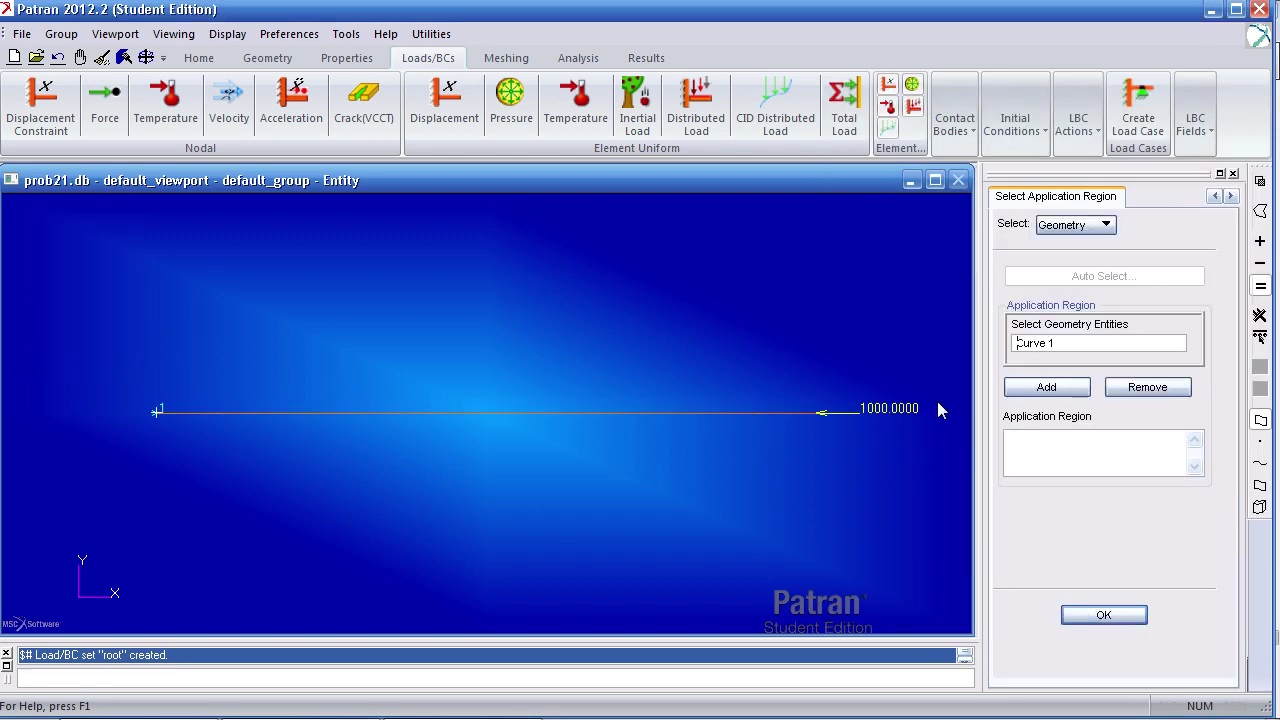
pyautogui.click(1046, 387)
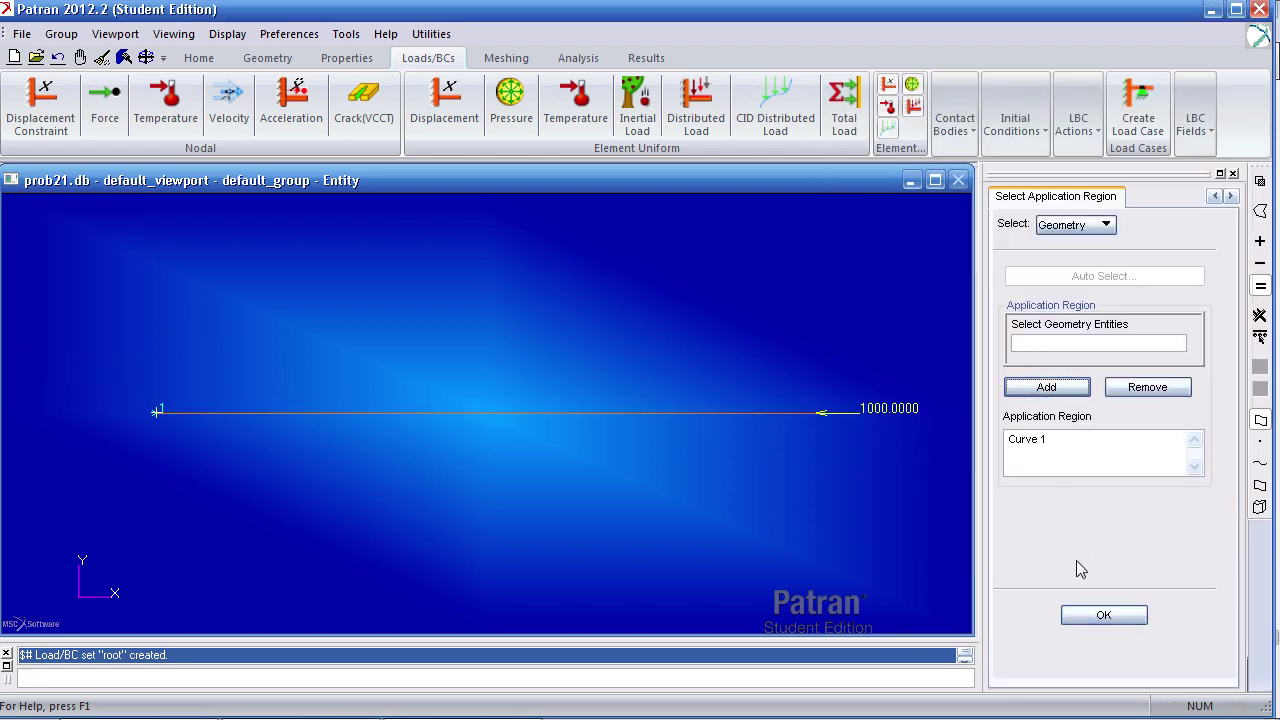
pyautogui.click(1020, 455)
pyautogui.click(1104, 616)
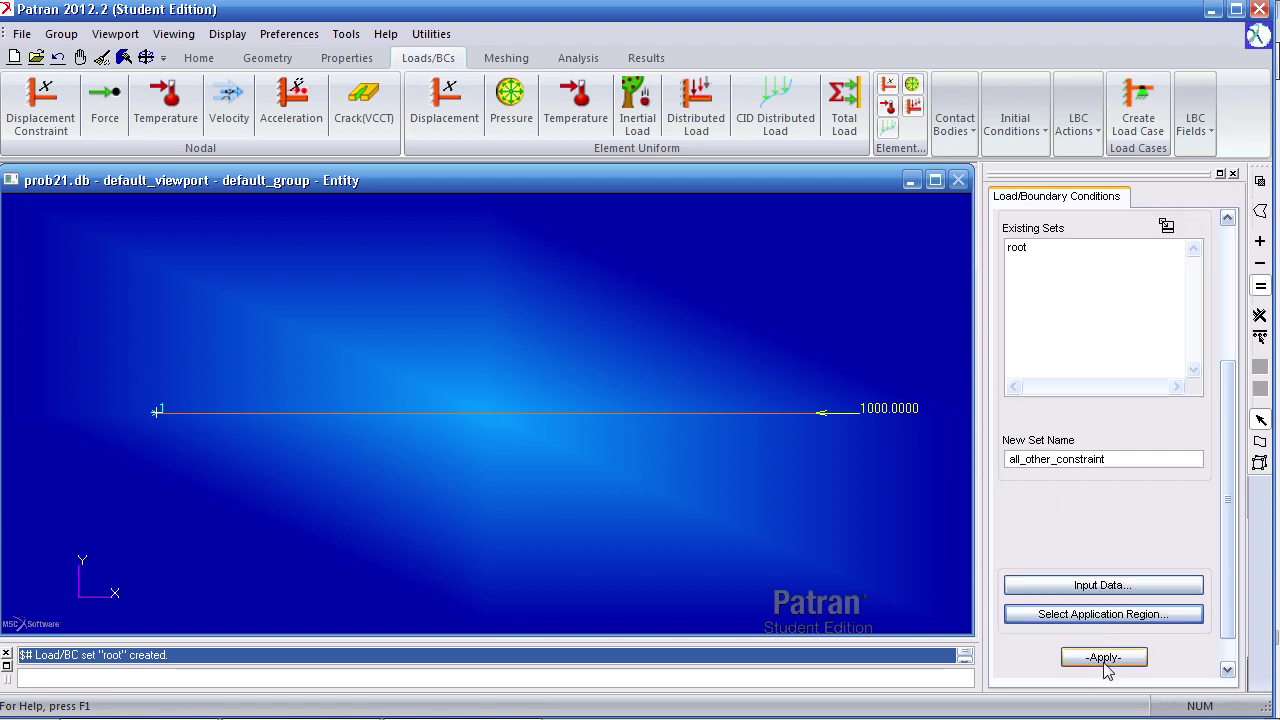
pyautogui.click(1105, 659)
pyautogui.moveTo(698, 516); pyautogui.dragTo(688, 517, button='middle')
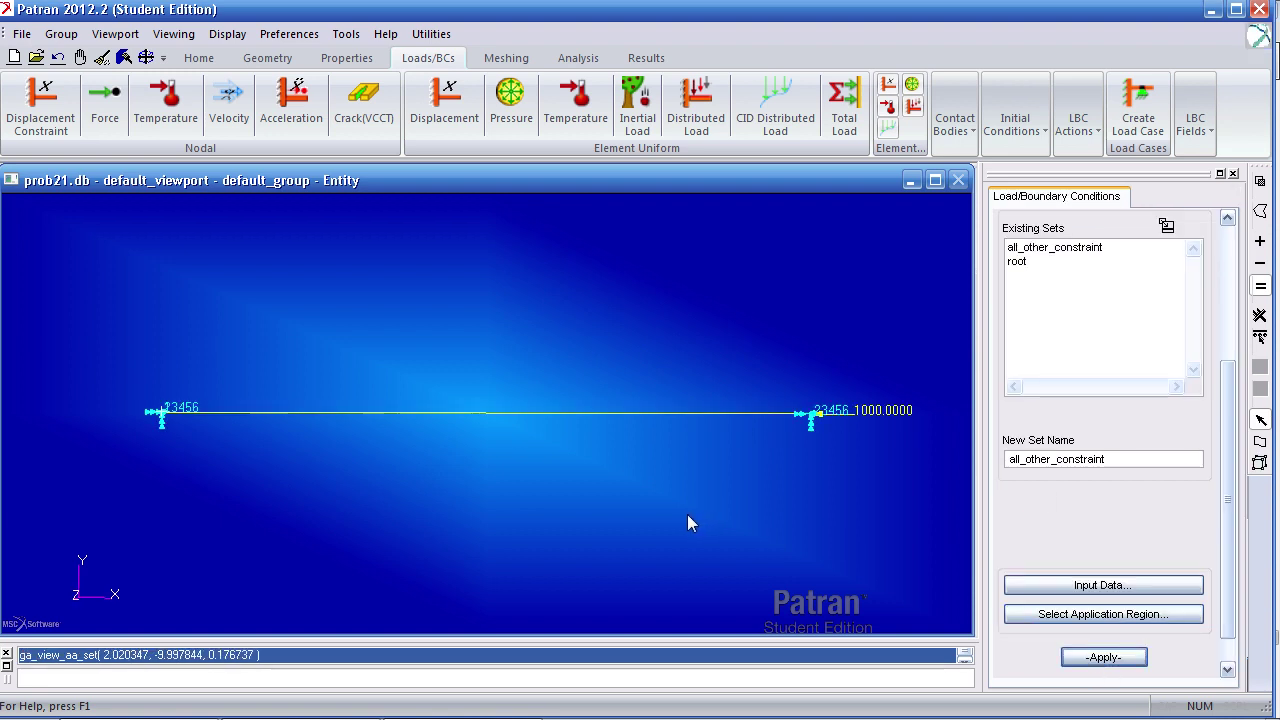
# Step: Mesh Curve 1 with a manual global edge length of 5, giving 20 elements
pyautogui.click(515, 59)
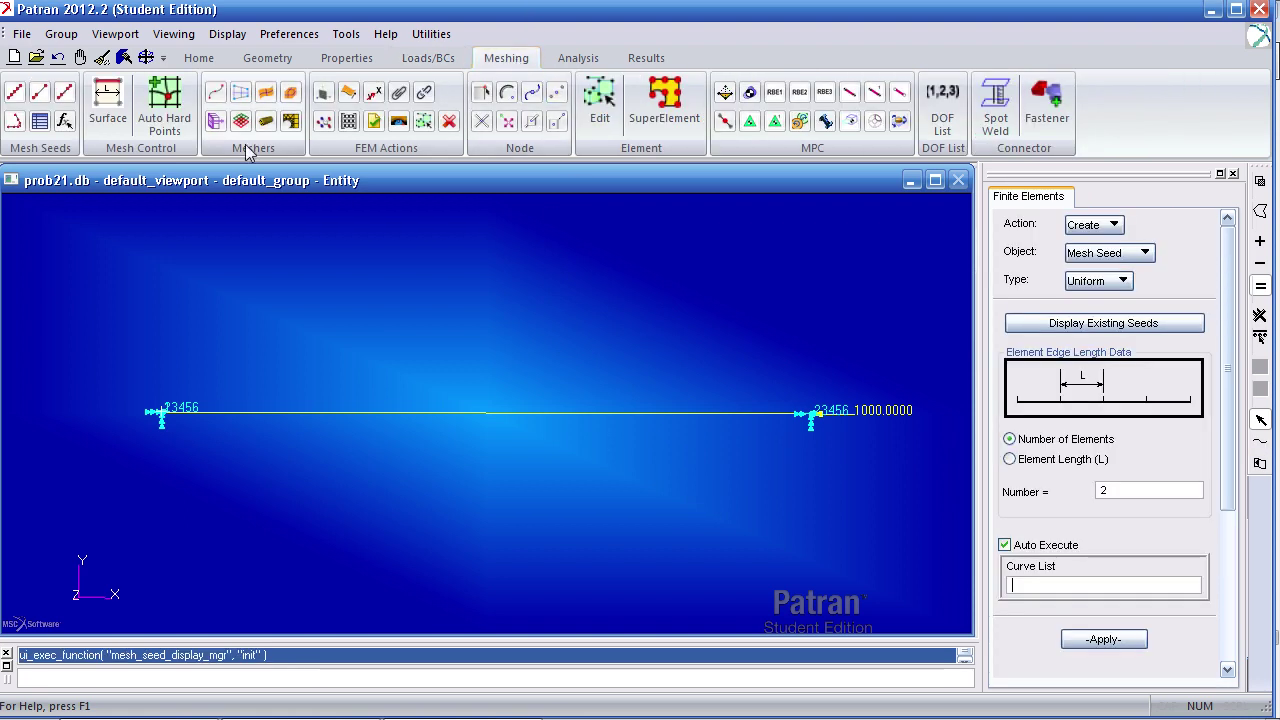
pyautogui.click(218, 98)
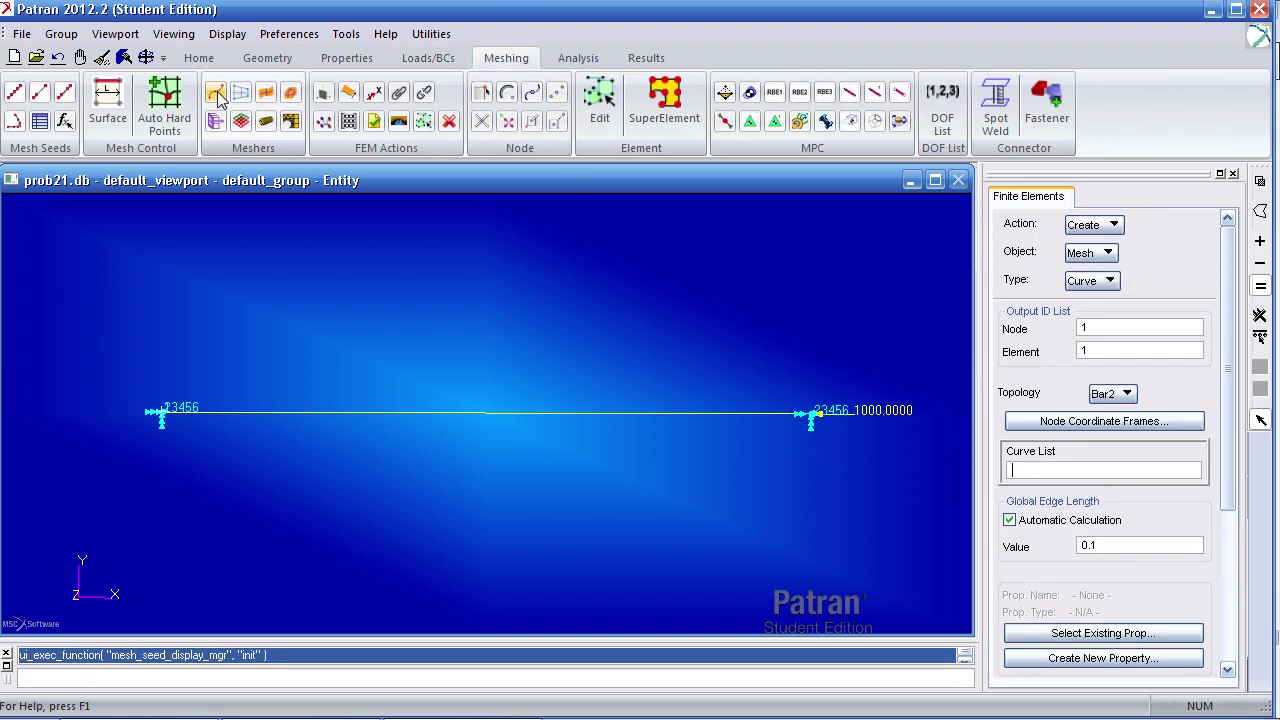
pyautogui.scroll(-5, 1210, 420)
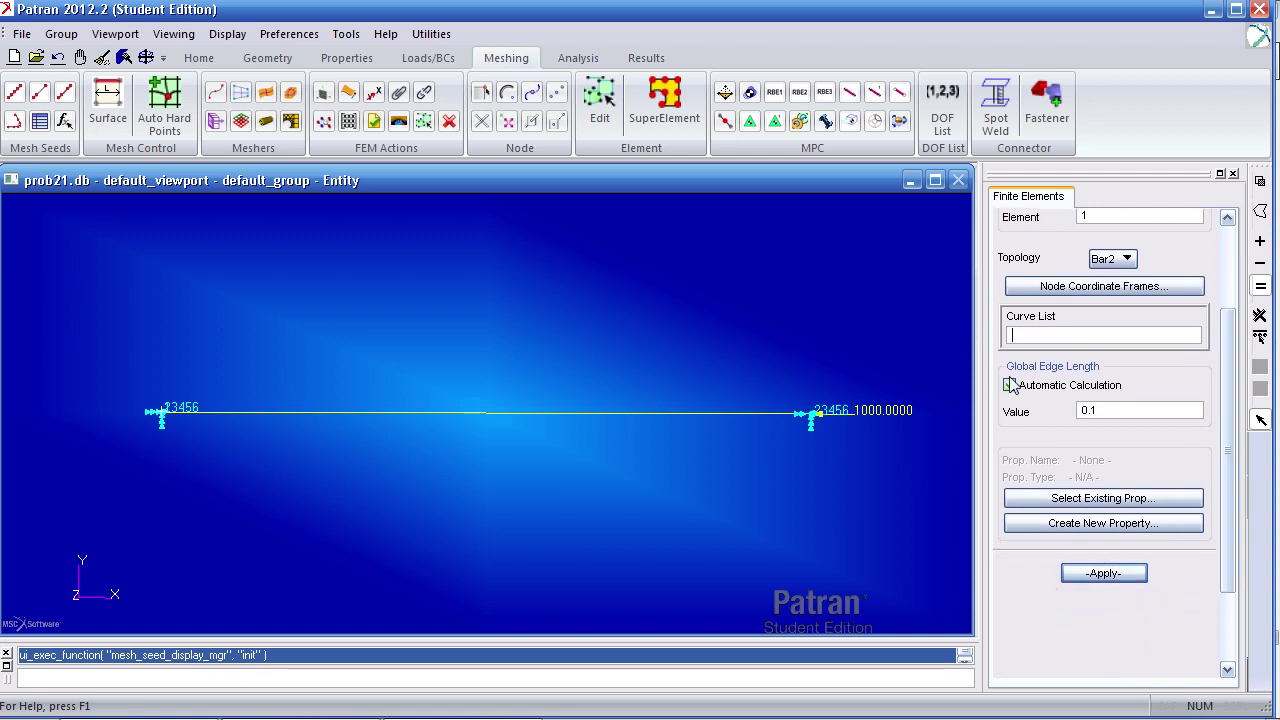
pyautogui.click(777, 423)
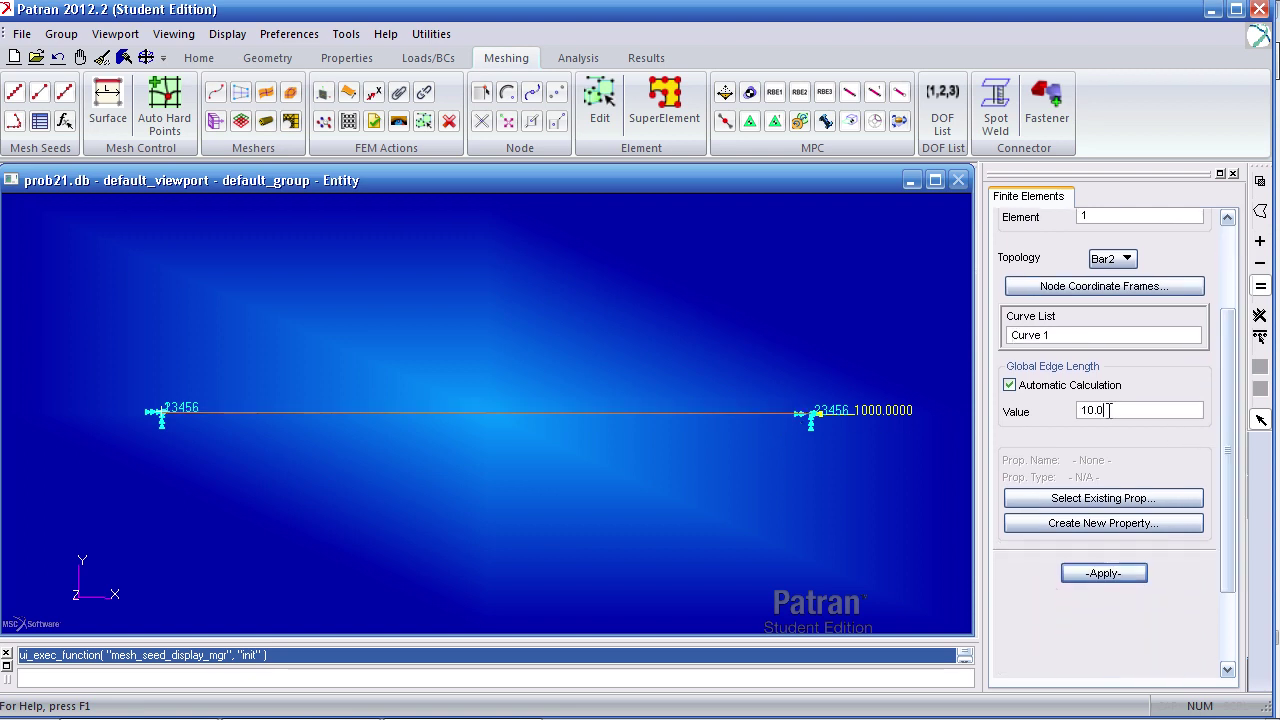
pyautogui.click(1065, 386)
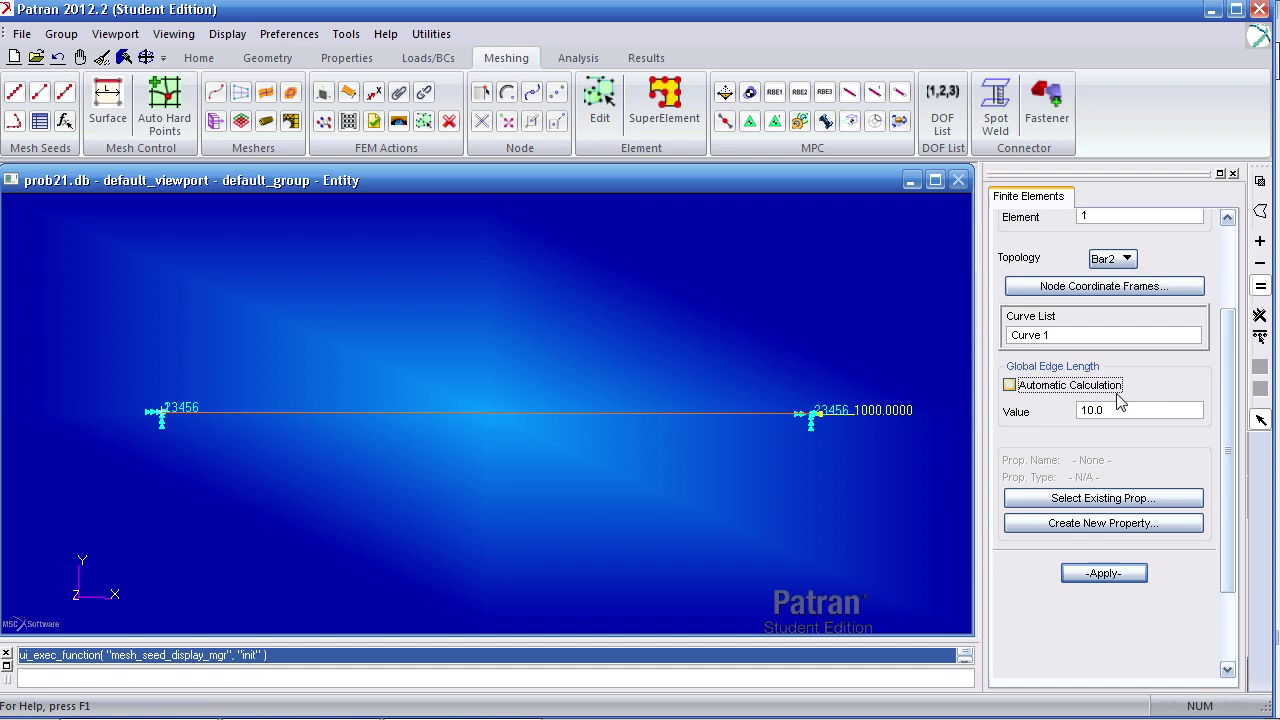
pyautogui.moveTo(1120, 410); pyautogui.dragTo(1071, 416)
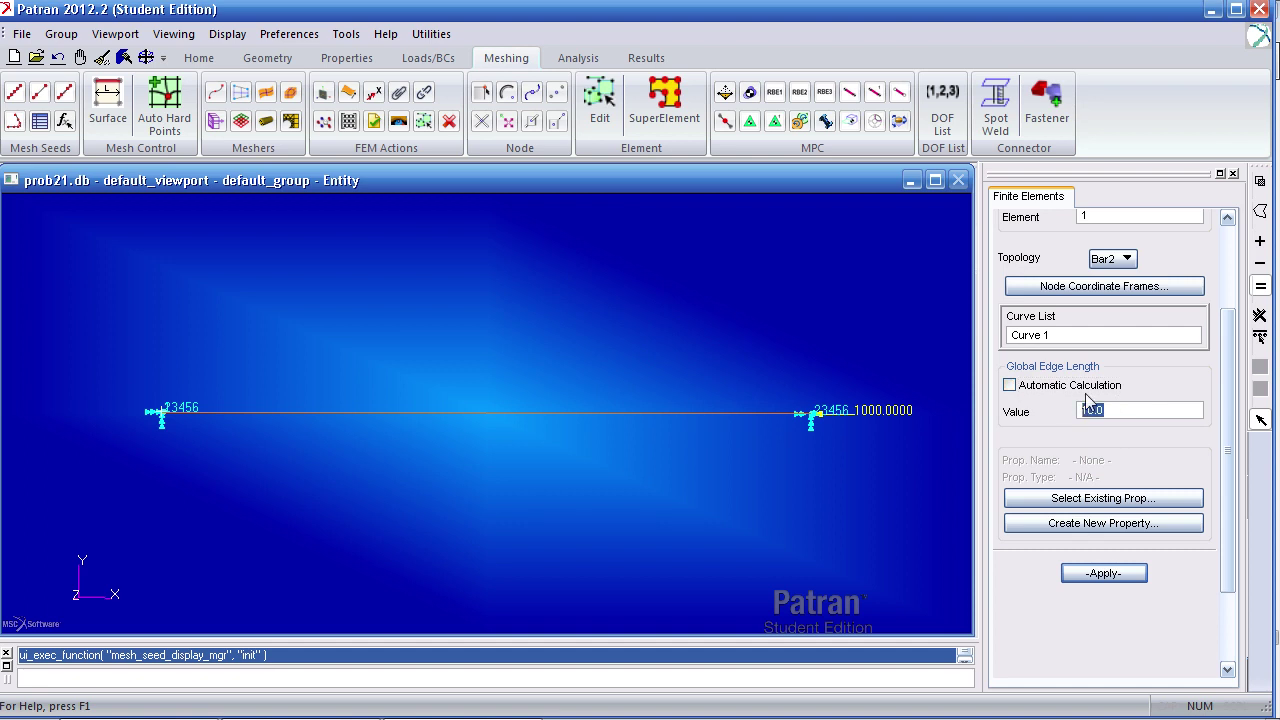
pyautogui.write('5')
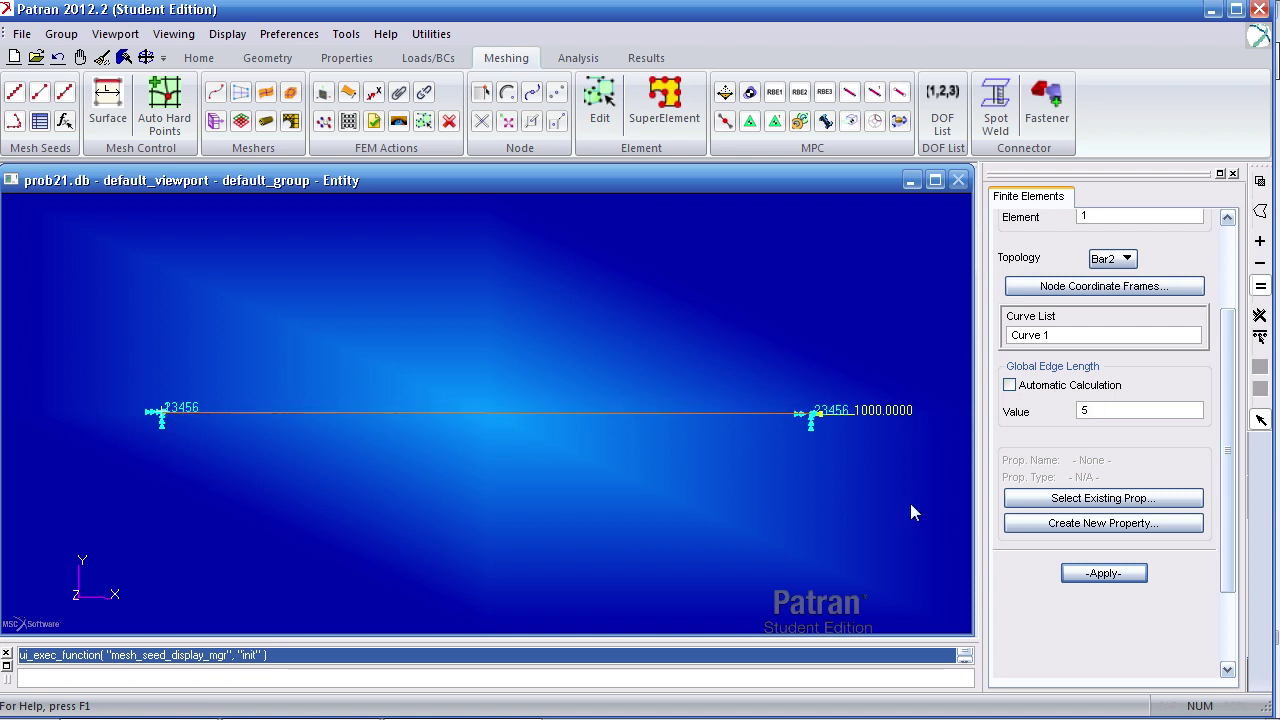
pyautogui.click(1104, 573)
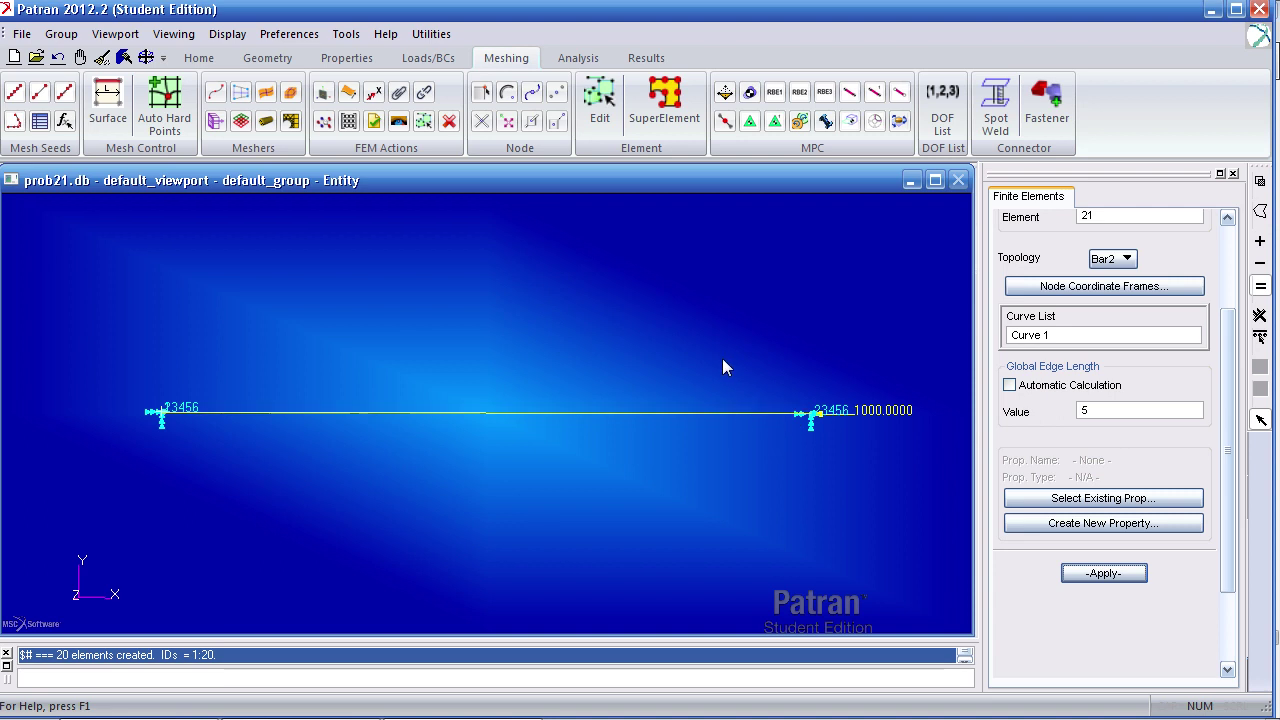
# Step: Show element ID labels on the mesh to check it, then hide them again
pyautogui.click(200, 60)
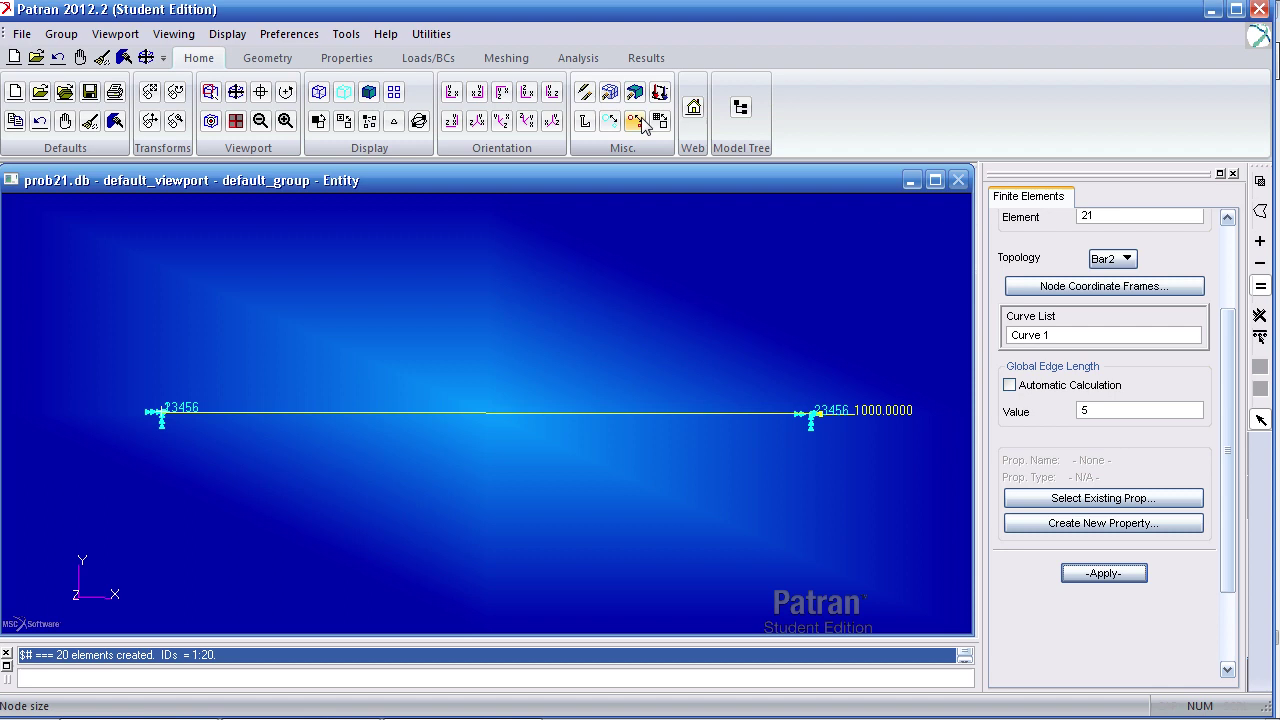
pyautogui.click(585, 121)
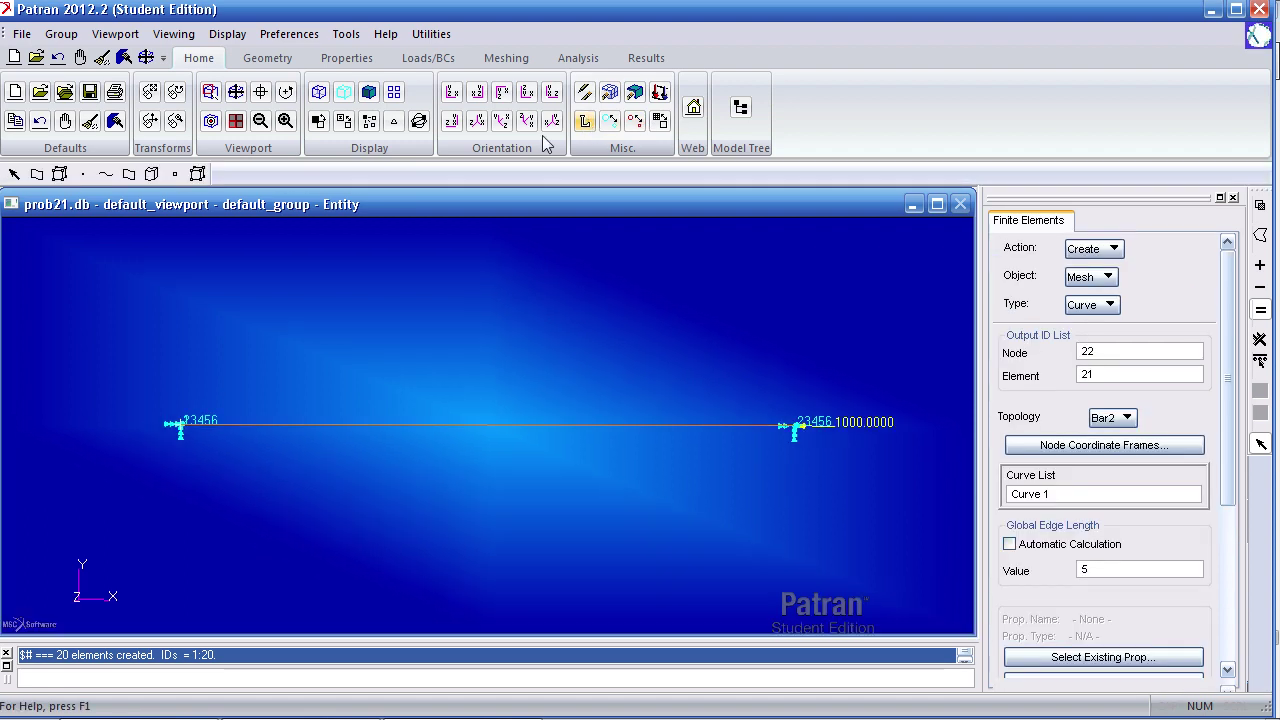
pyautogui.click(199, 174)
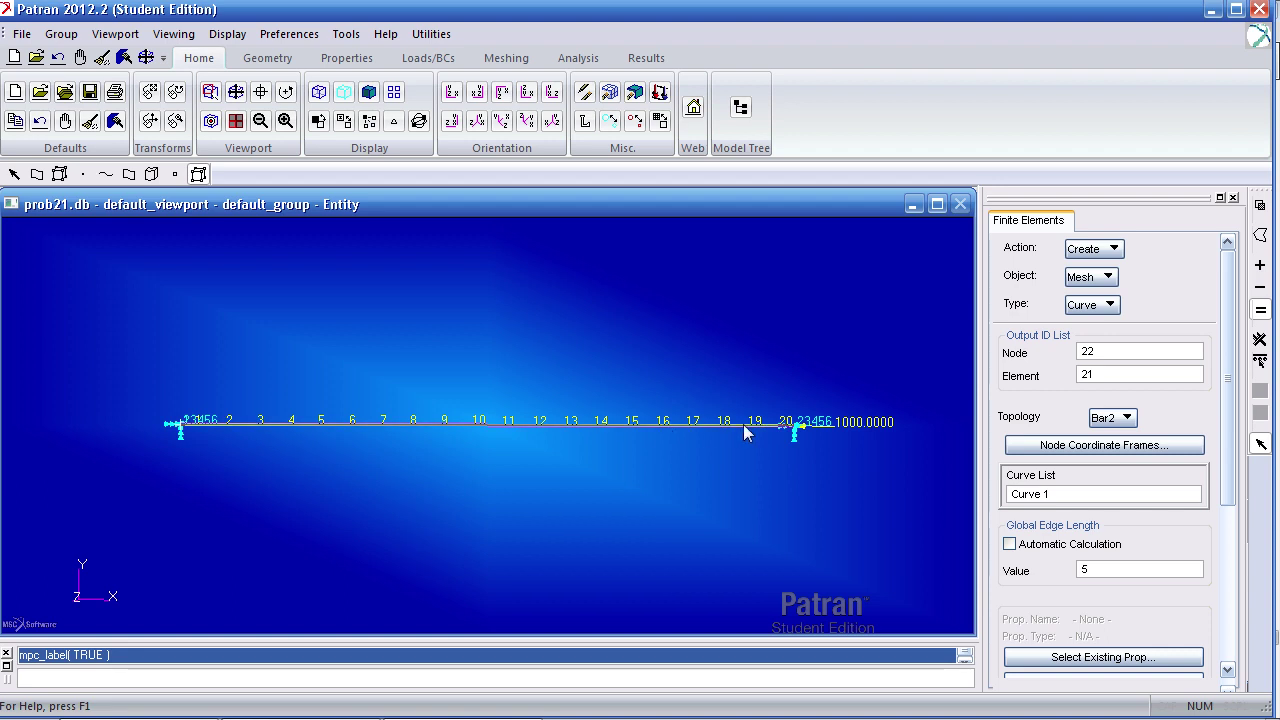
pyautogui.click(199, 174)
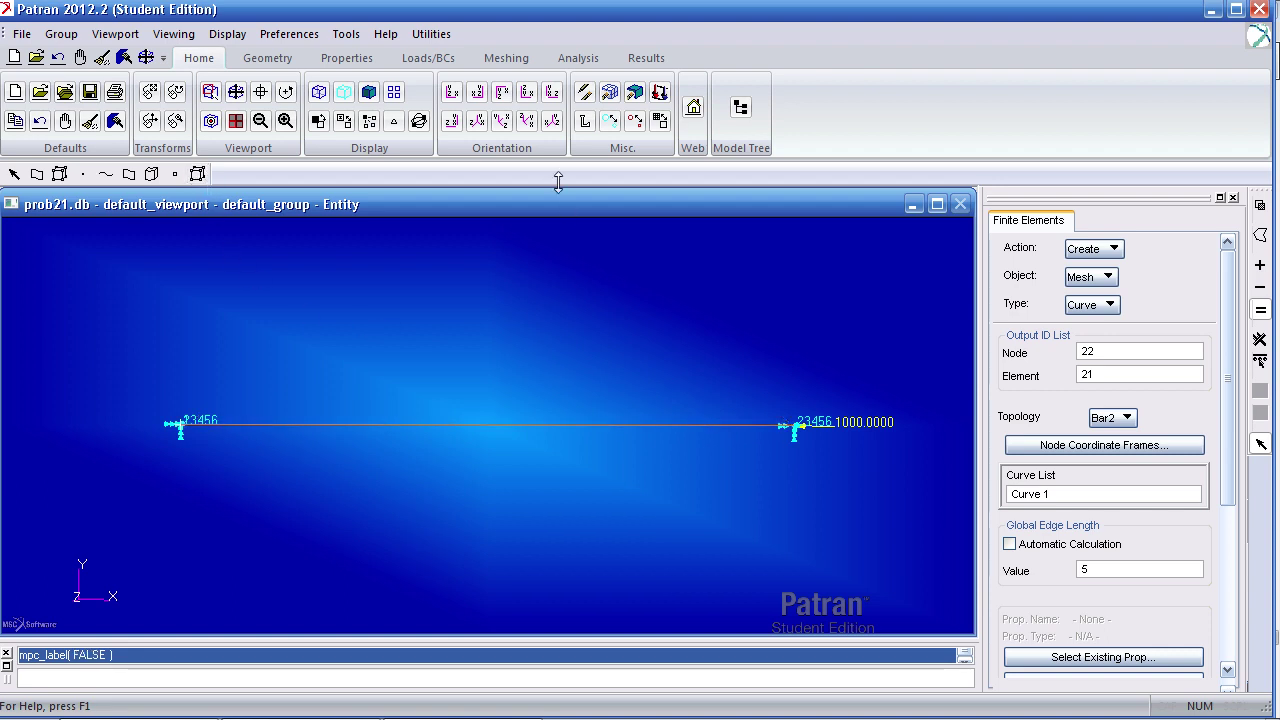
pyautogui.click(580, 60)
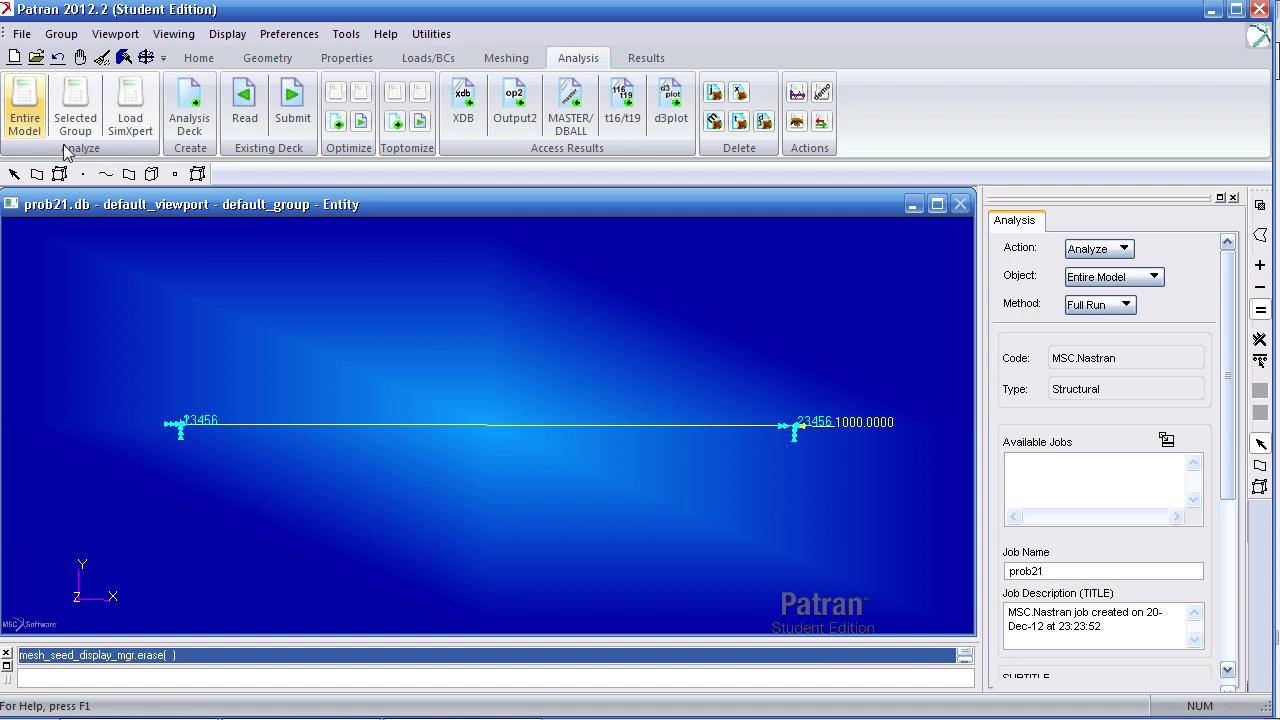
# Step: Choose Nonlinear Transient as the job's solution type
pyautogui.scroll(-5, 1228, 358)
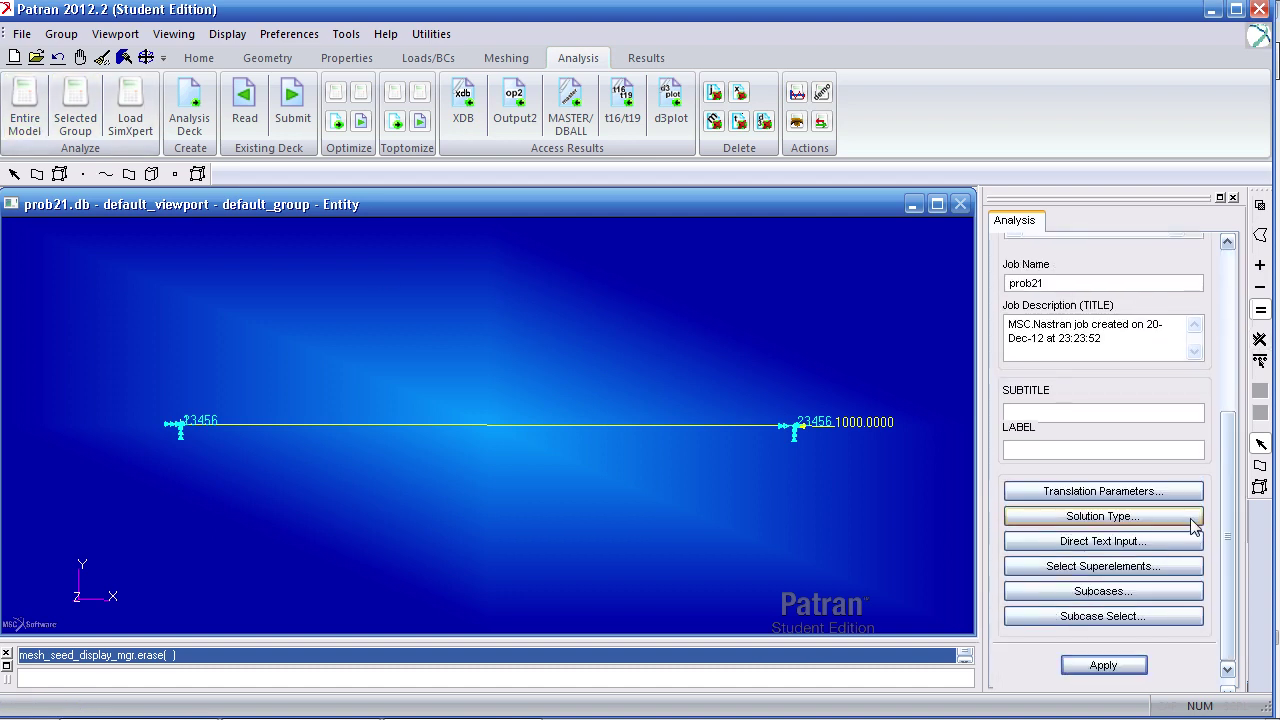
pyautogui.click(1190, 515)
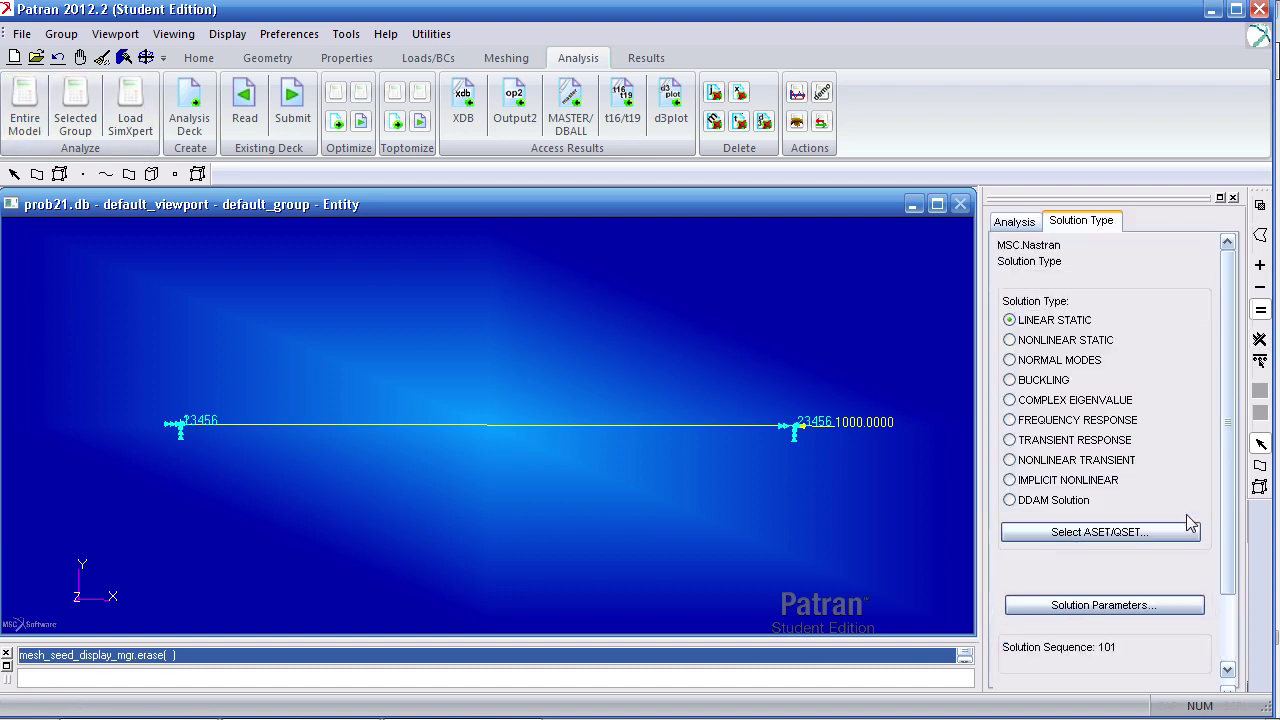
pyautogui.click(1048, 461)
pyautogui.scroll(-3, 1210, 485)
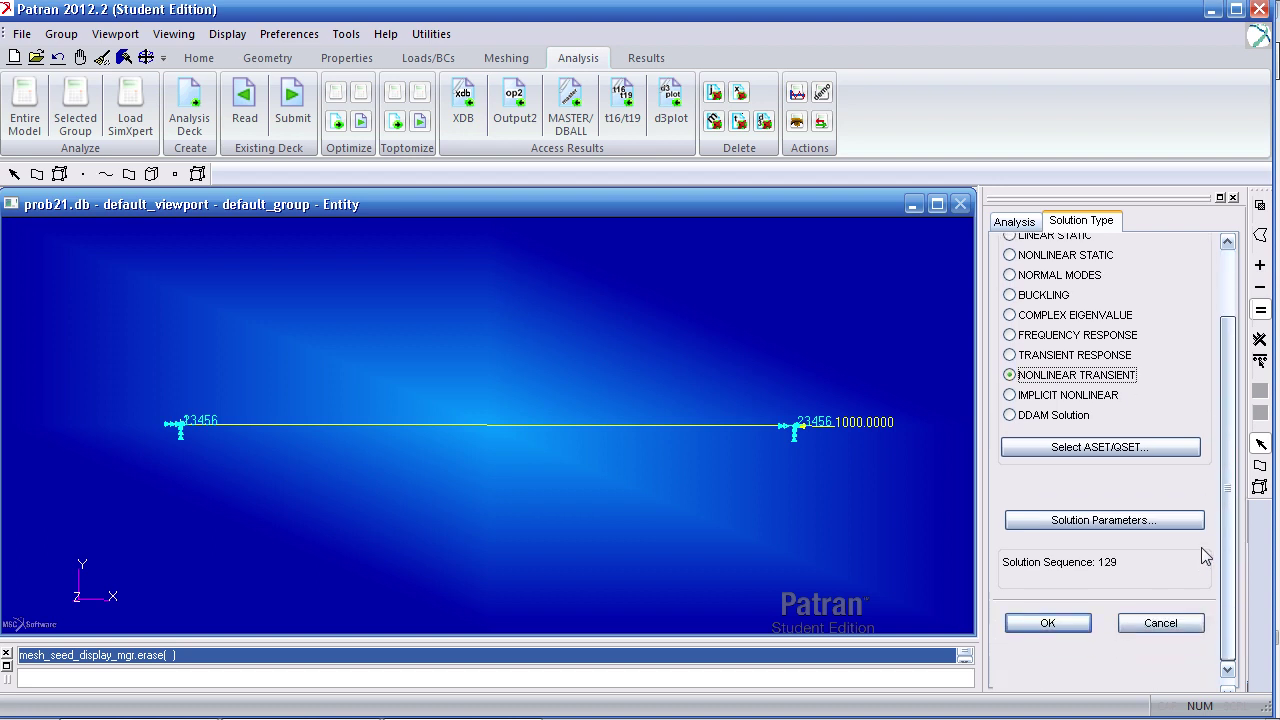
# Step: In Solution Parameters, turn off large displacements, set W4 damping factor 1.57, and confirm
pyautogui.click(1153, 524)
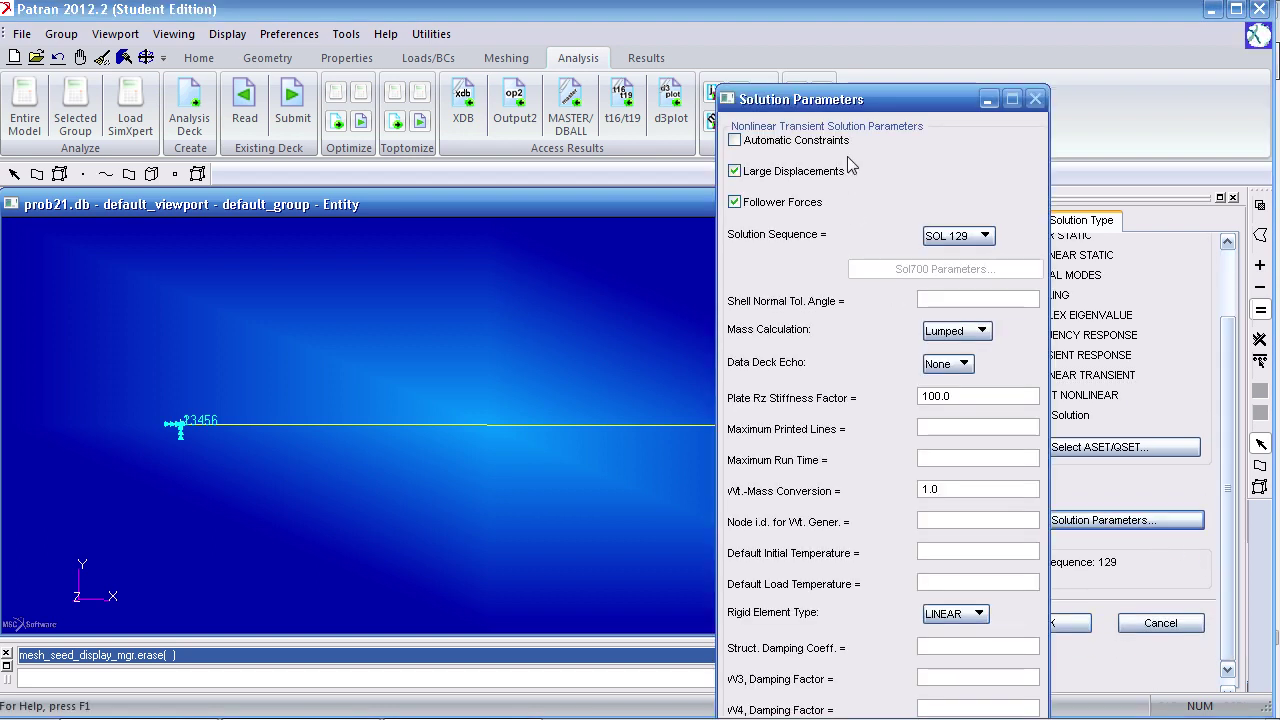
pyautogui.moveTo(852, 20); pyautogui.dragTo(818, 26)
pyautogui.click(764, 90)
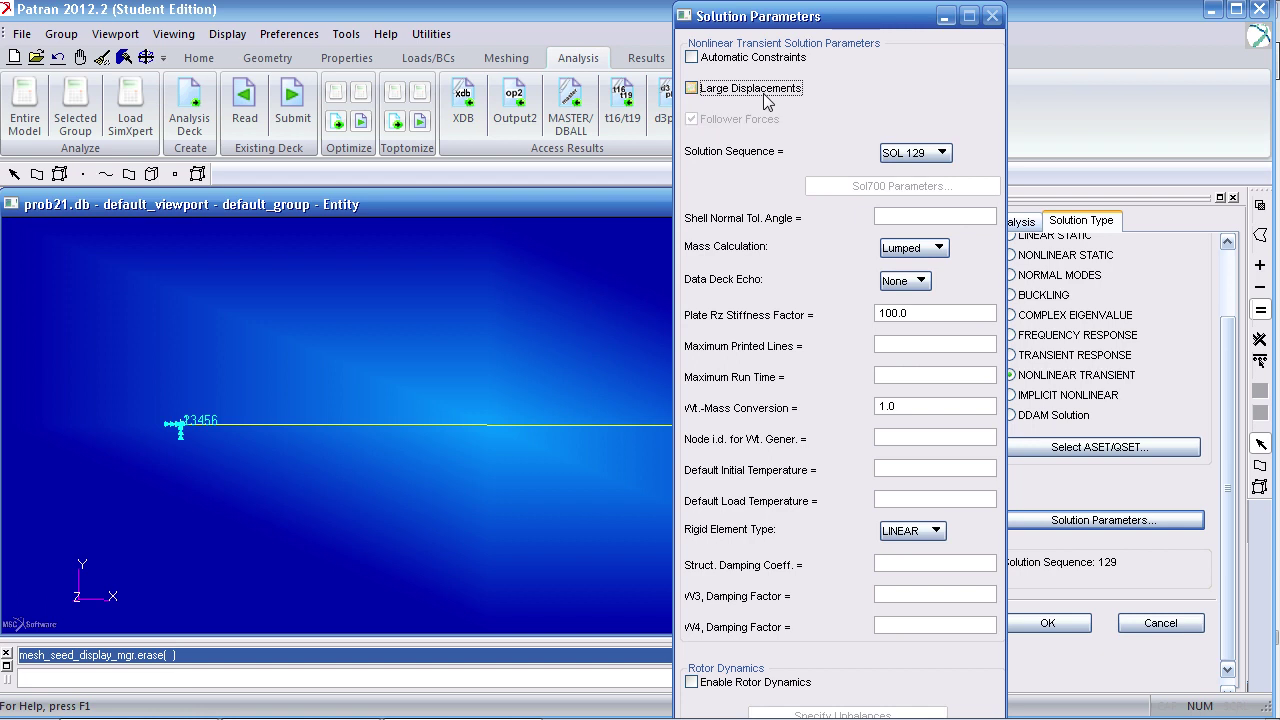
pyautogui.click(927, 625)
pyautogui.write('1.57')
pyautogui.press('Return')
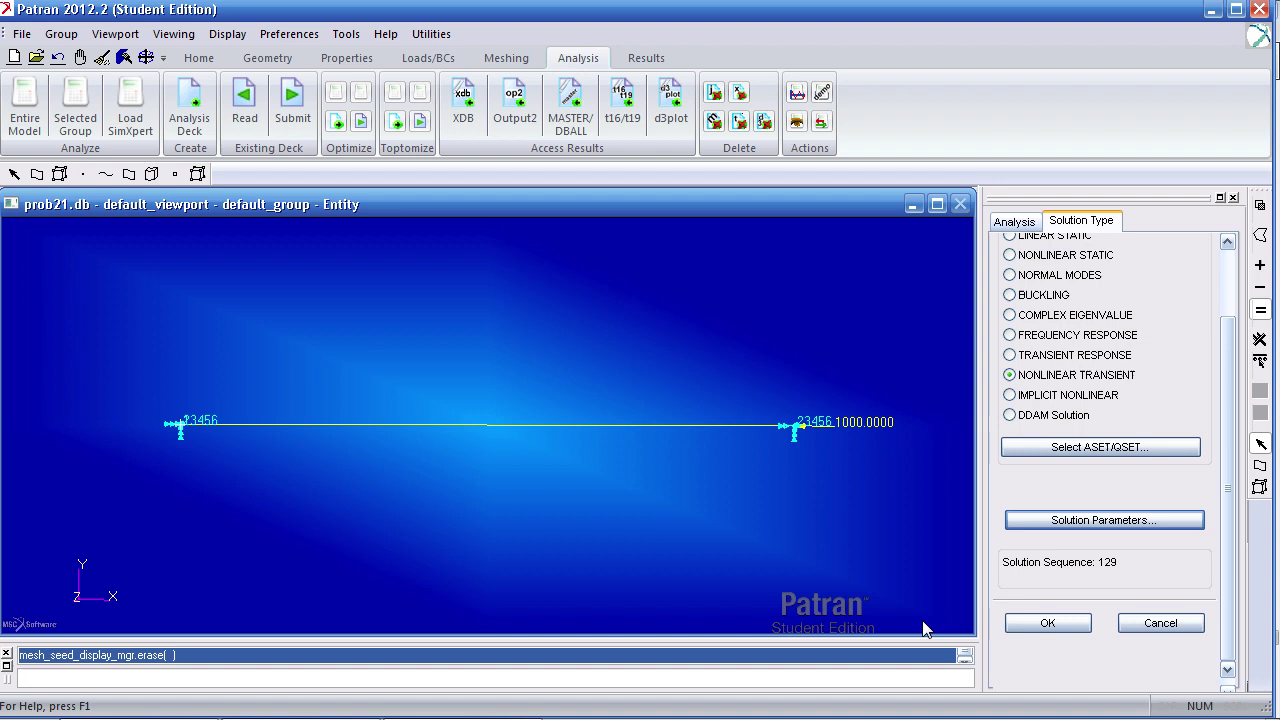
pyautogui.click(1063, 627)
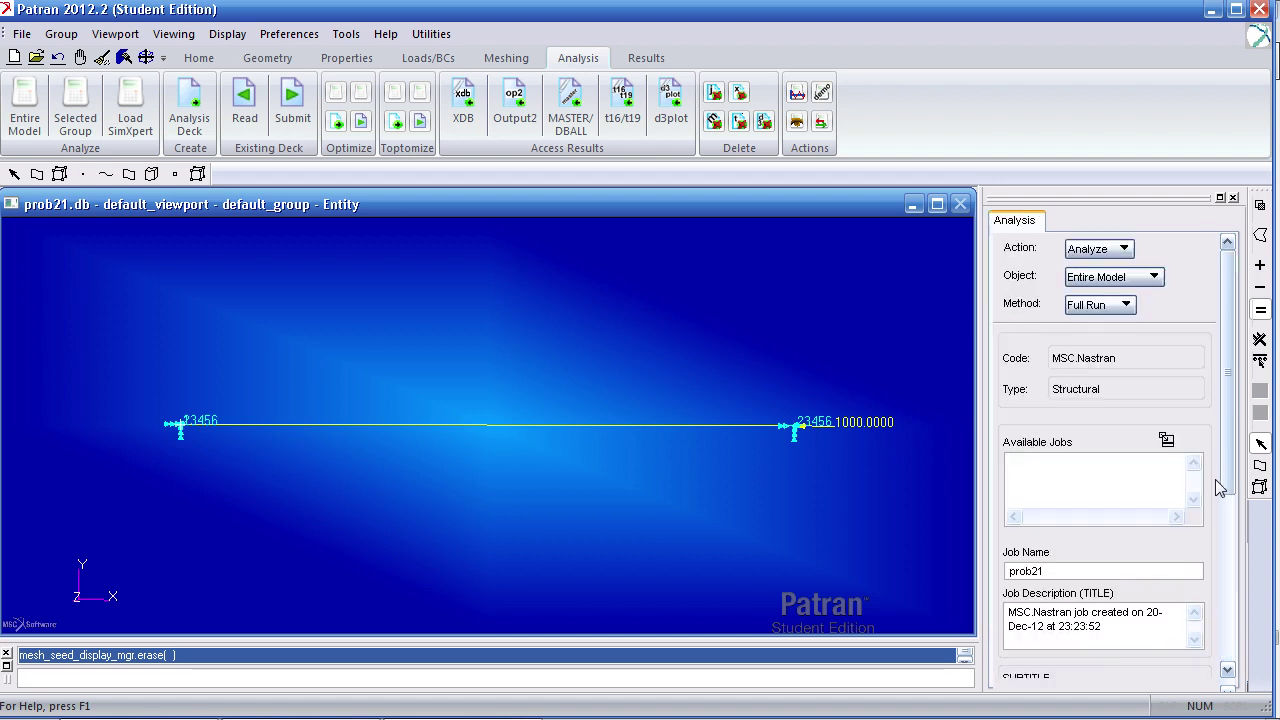
pyautogui.scroll(-10, 1140, 600)
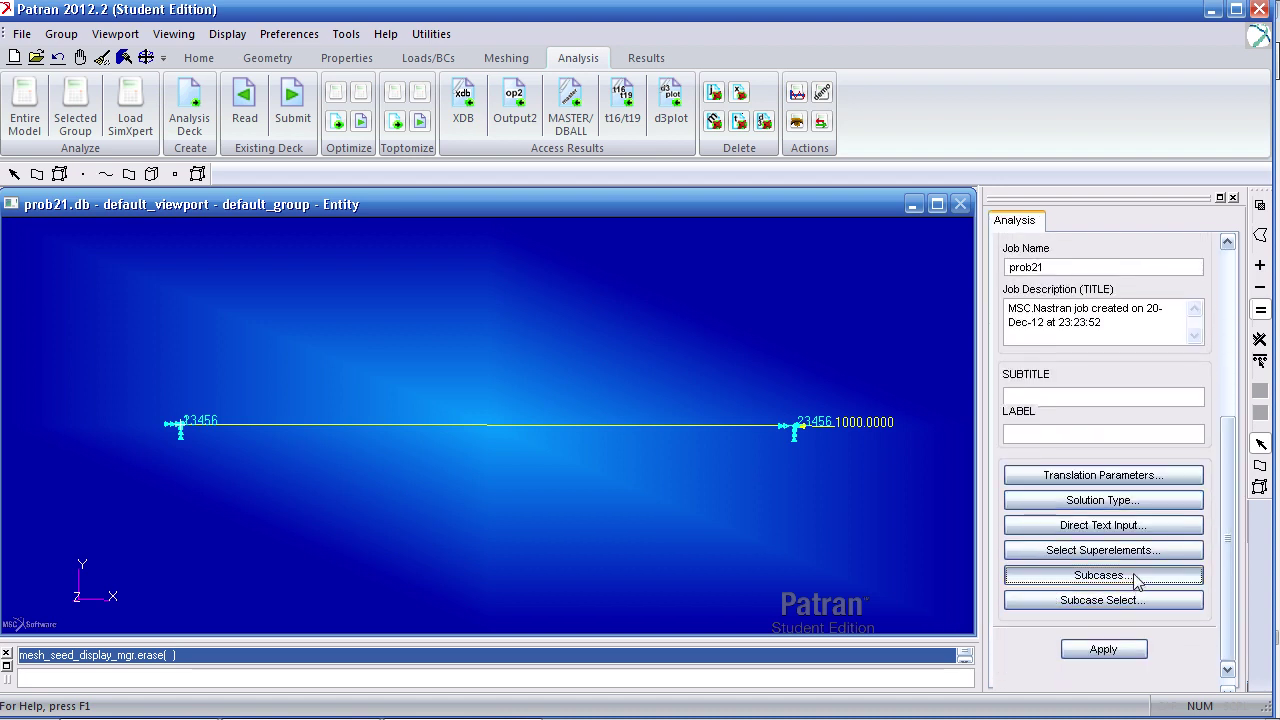
# Step: In subcase setup, select time_load_case as both the subcase and its load case
pyautogui.click(1103, 575)
pyautogui.moveTo(877, 109); pyautogui.dragTo(871, 52)
pyautogui.click(785, 176)
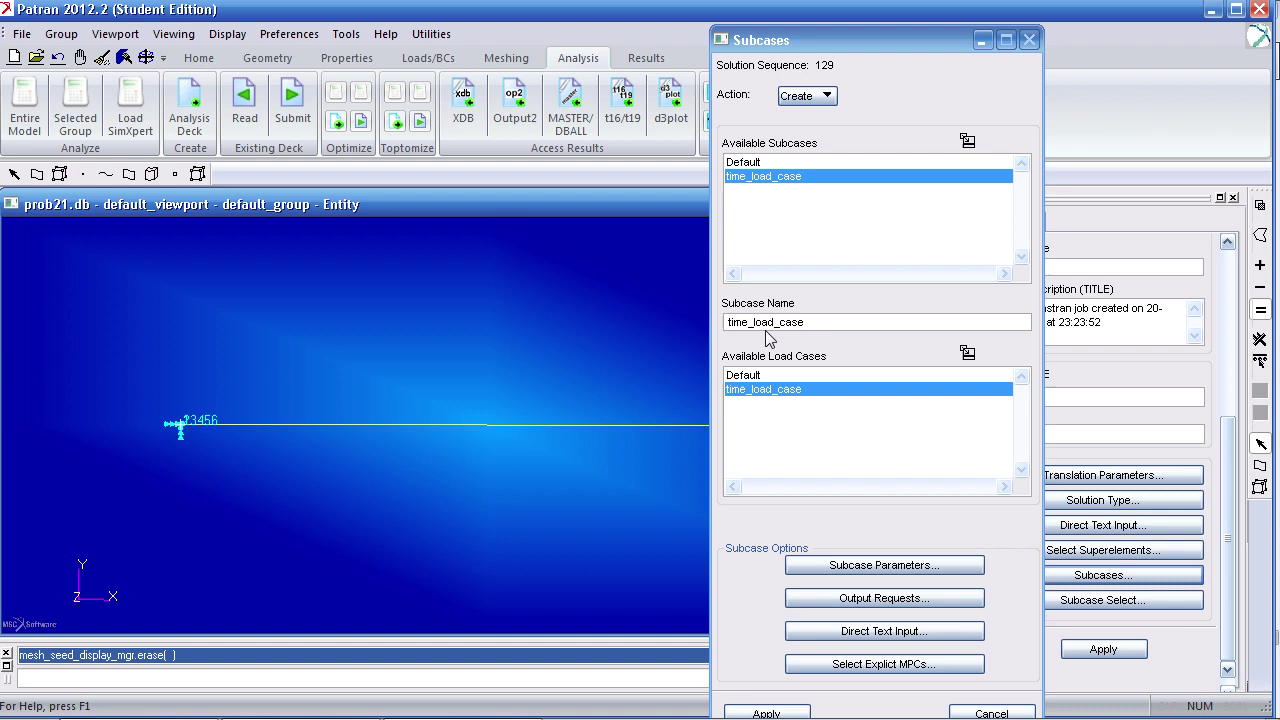
pyautogui.click(760, 376)
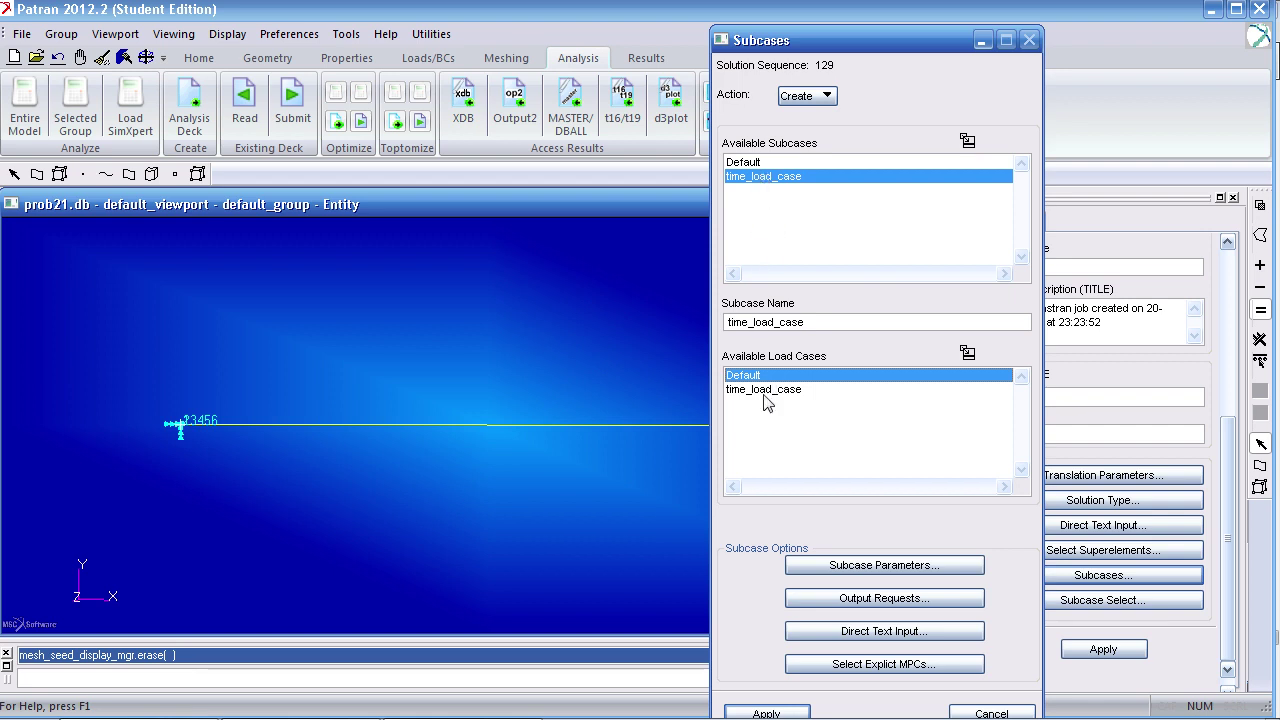
pyautogui.click(782, 390)
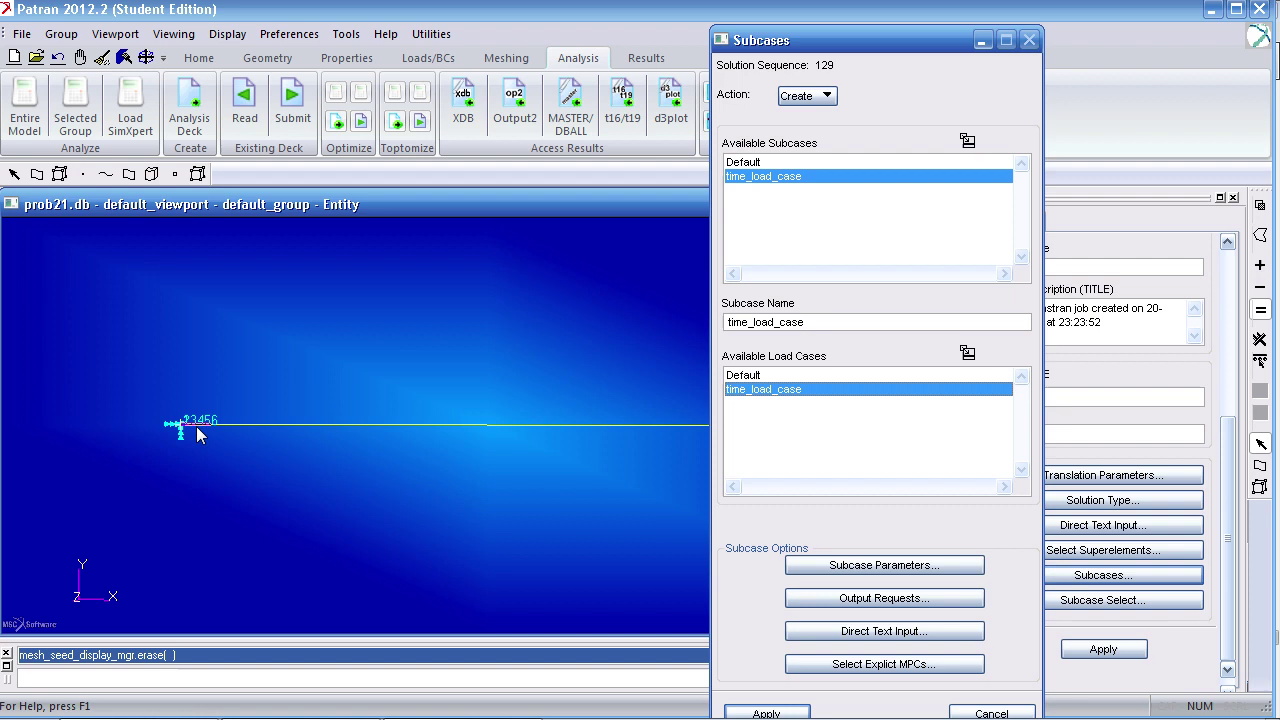
# Step: Set the subcase's ending time to 2.5 with Automatic matrix updating, and apply it
pyautogui.click(882, 565)
pyautogui.moveTo(630, 99); pyautogui.dragTo(594, 40)
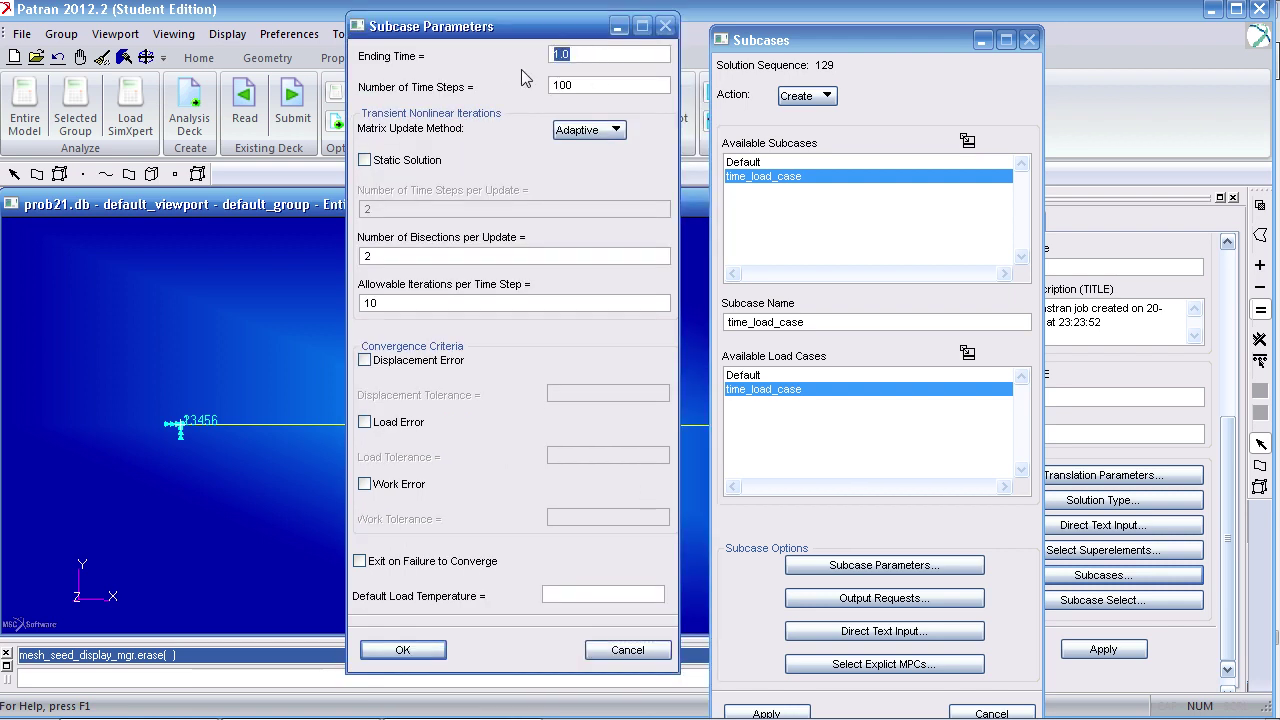
pyautogui.write('2.5')
pyautogui.click(612, 130)
pyautogui.click(613, 153)
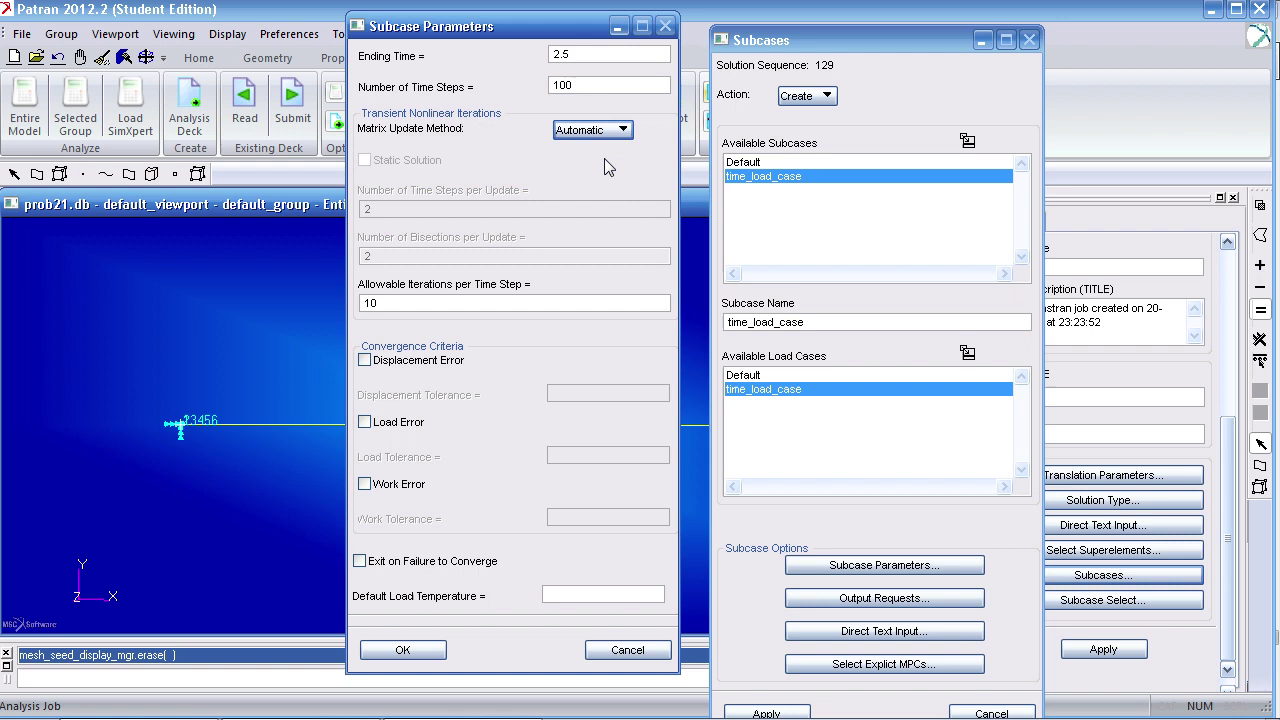
pyautogui.click(443, 650)
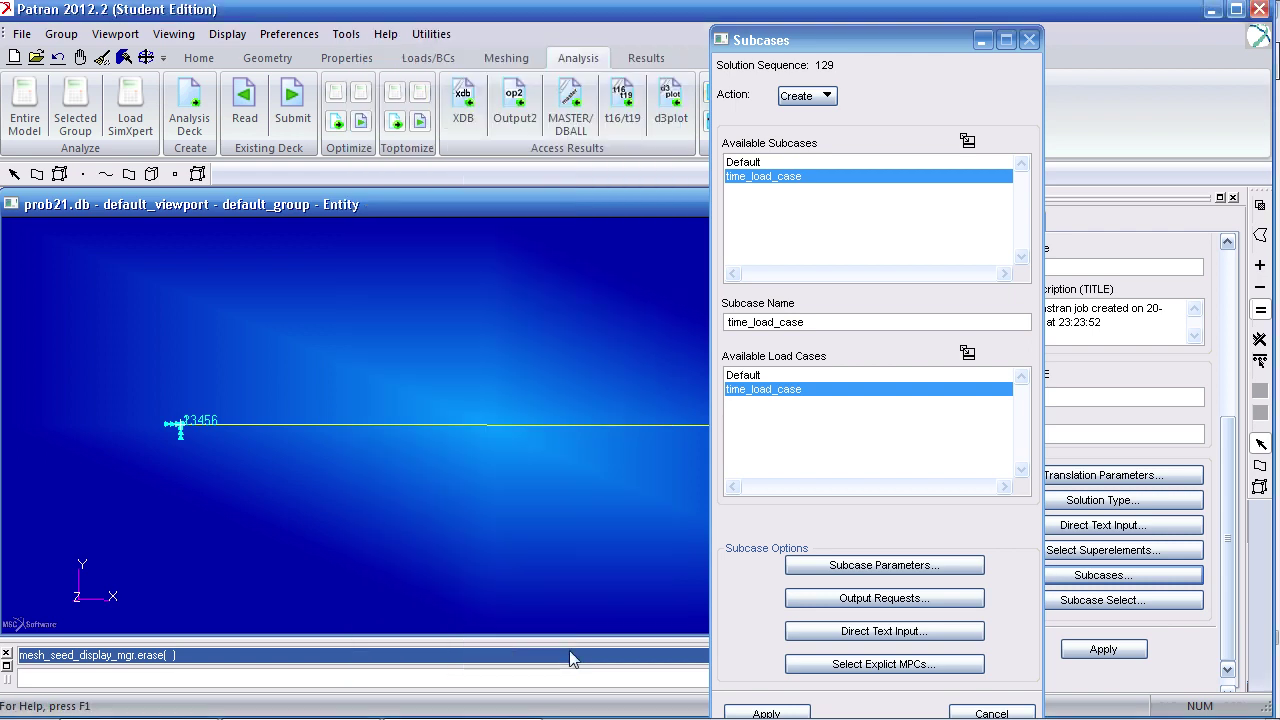
pyautogui.click(748, 713)
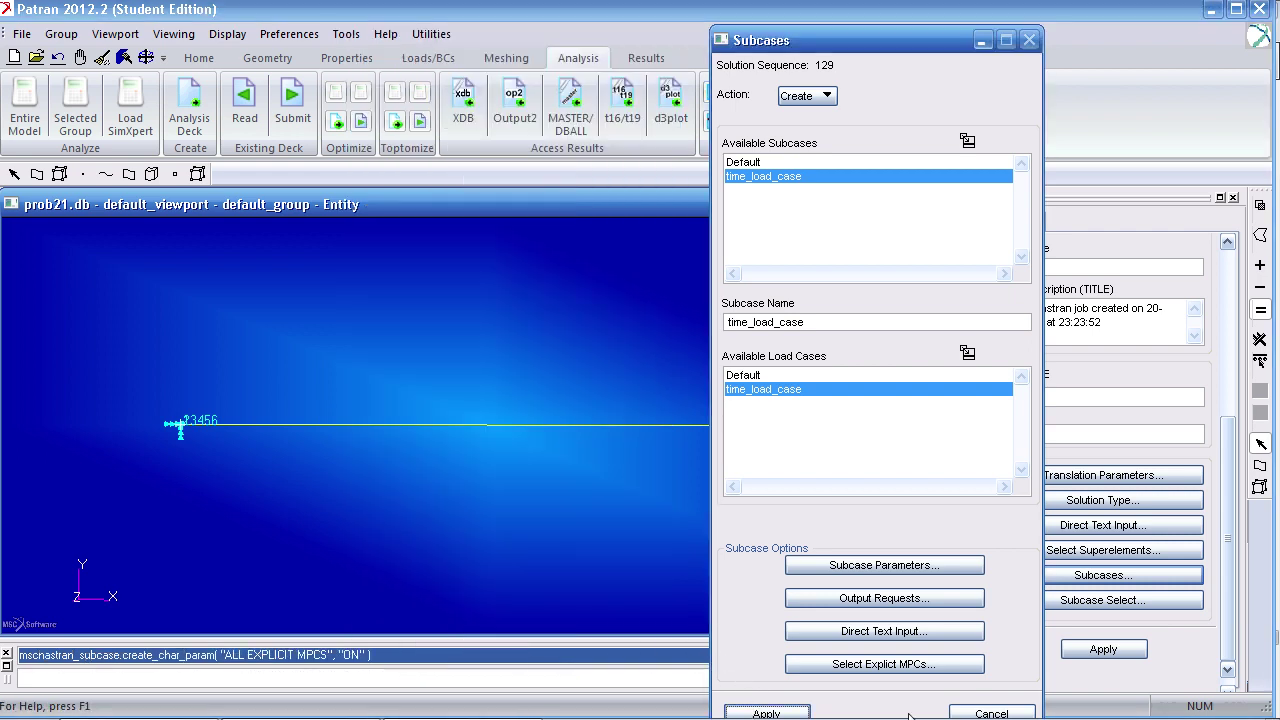
pyautogui.click(991, 713)
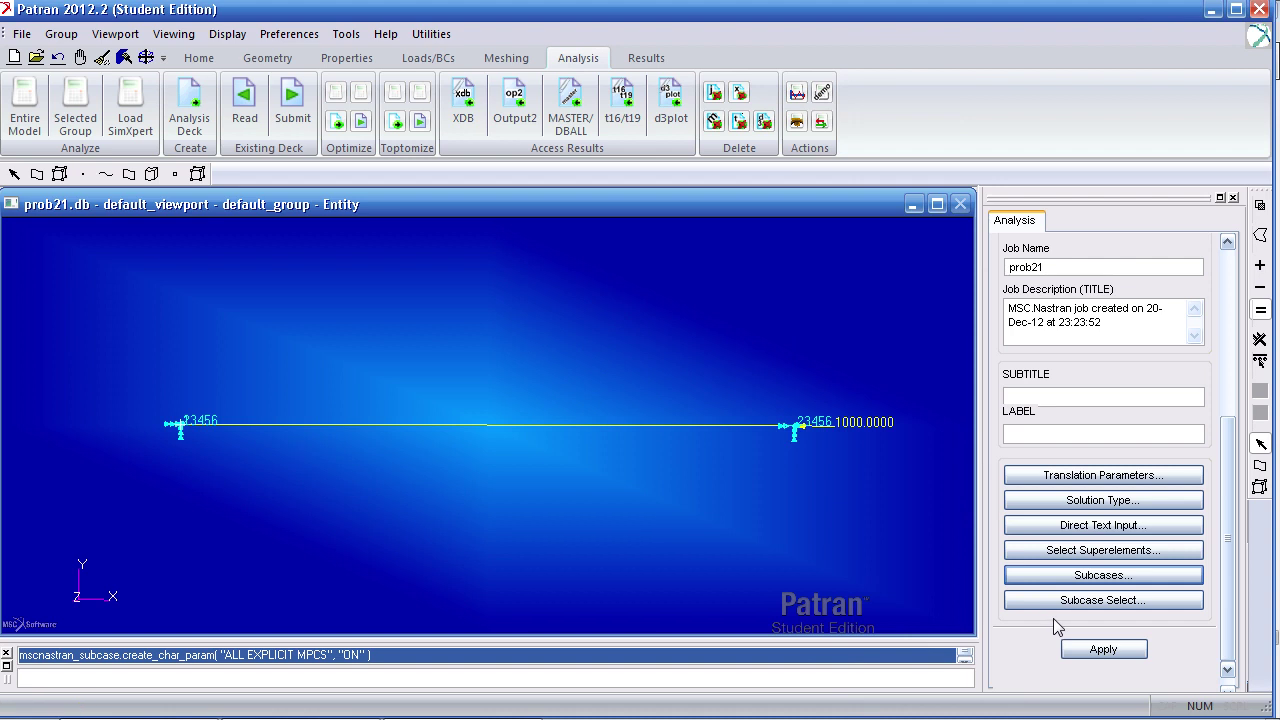
# Step: Replace Default with time_load_case as the selected subcase and submit job prob21
pyautogui.click(1100, 600)
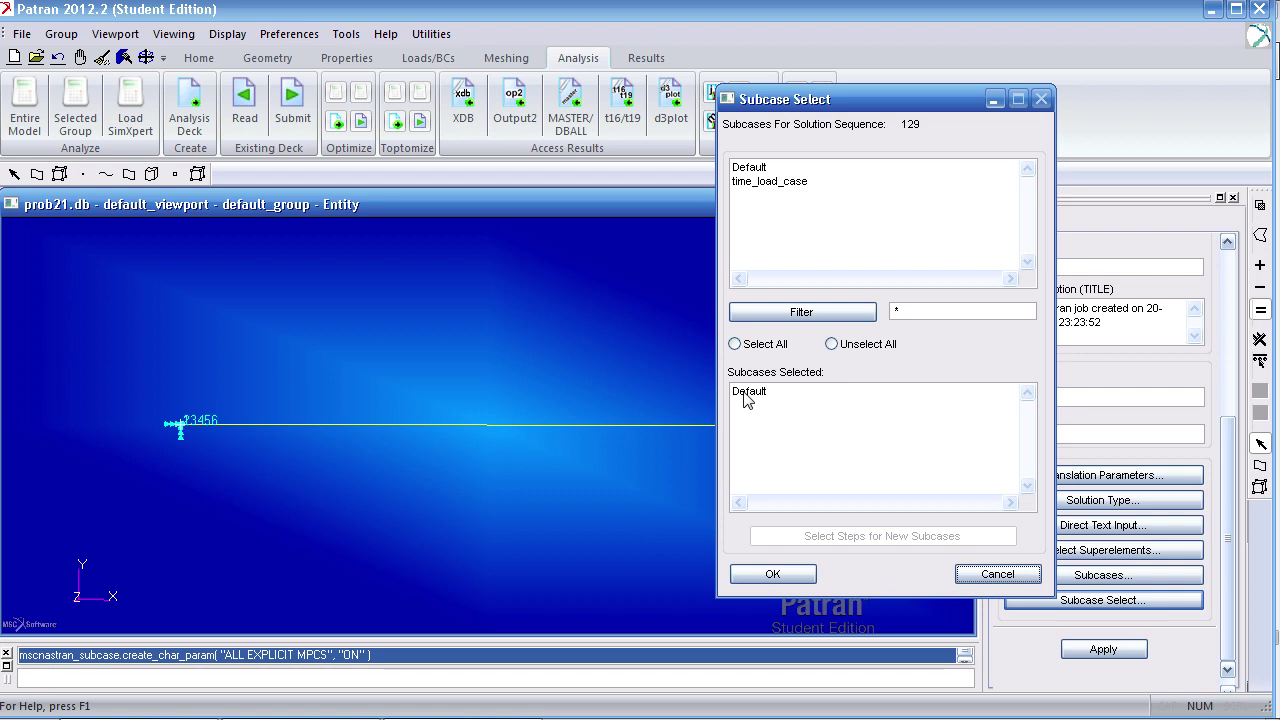
pyautogui.click(745, 395)
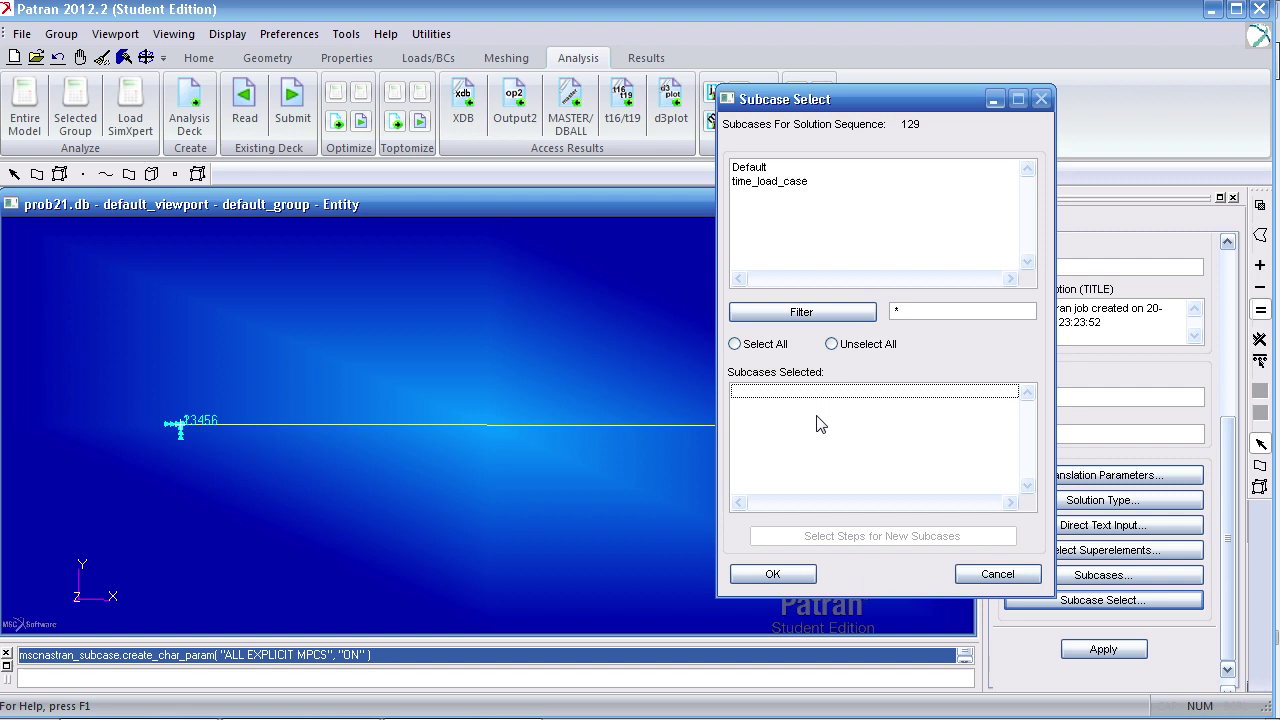
pyautogui.click(752, 183)
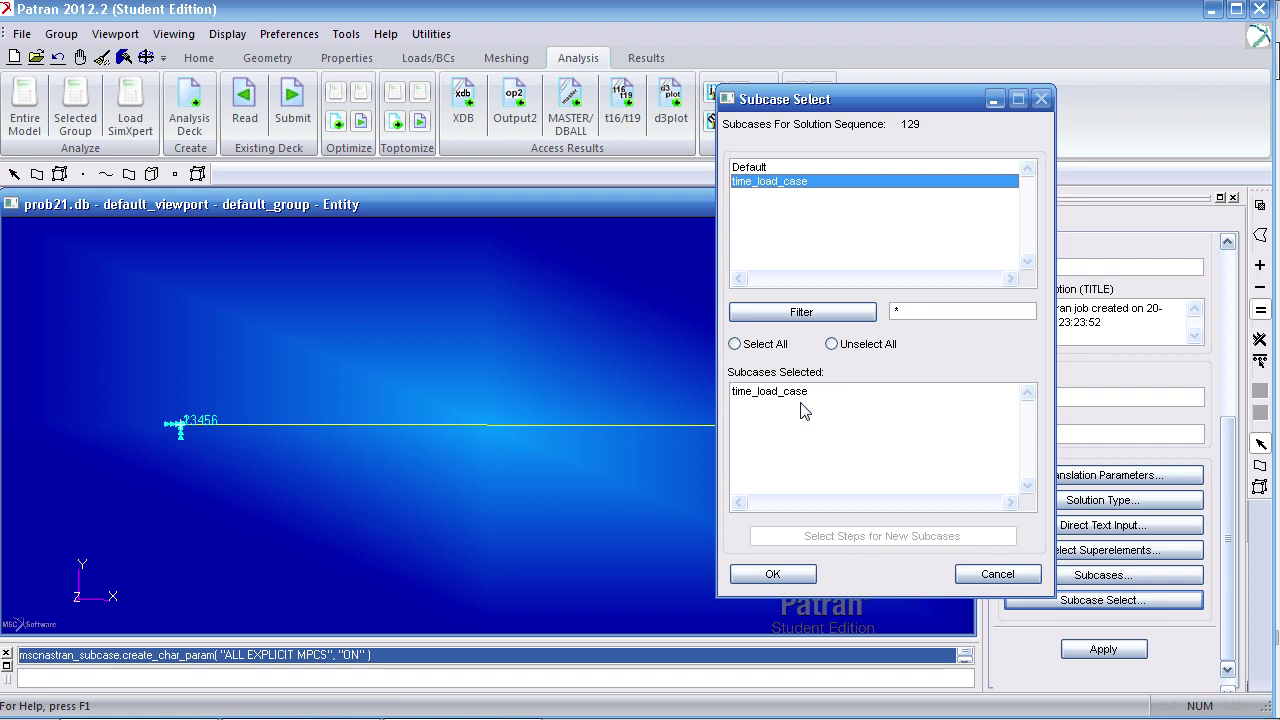
pyautogui.click(770, 575)
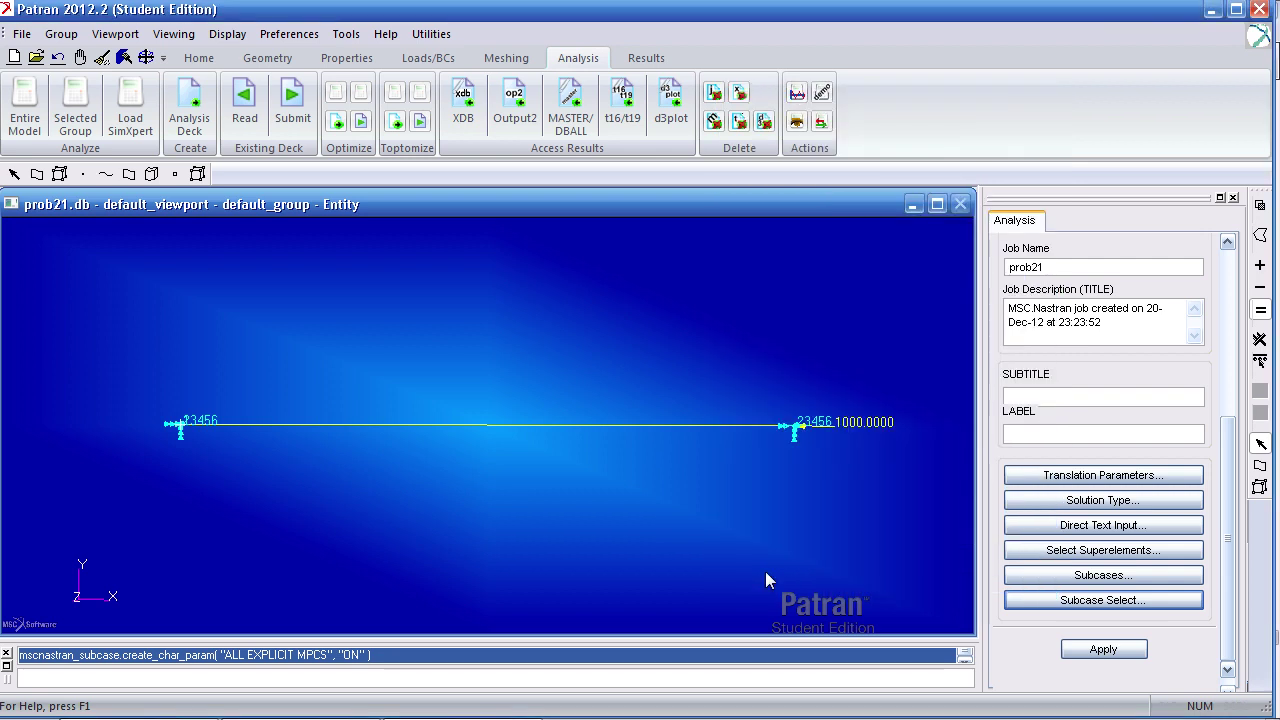
pyautogui.click(1103, 649)
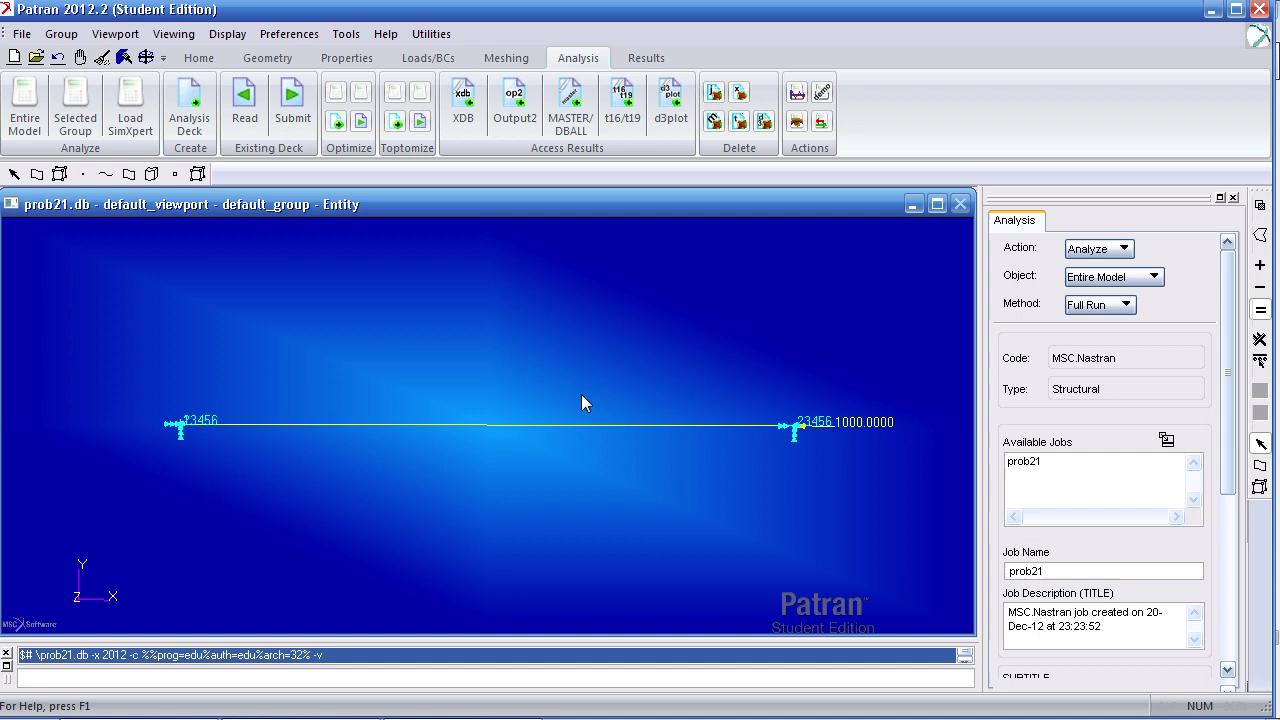
# Step: Attach the prob21 XDB results file
pyautogui.click(463, 102)
pyautogui.moveTo(1227, 446); pyautogui.dragTo(1227, 576)
pyautogui.click(1105, 650)
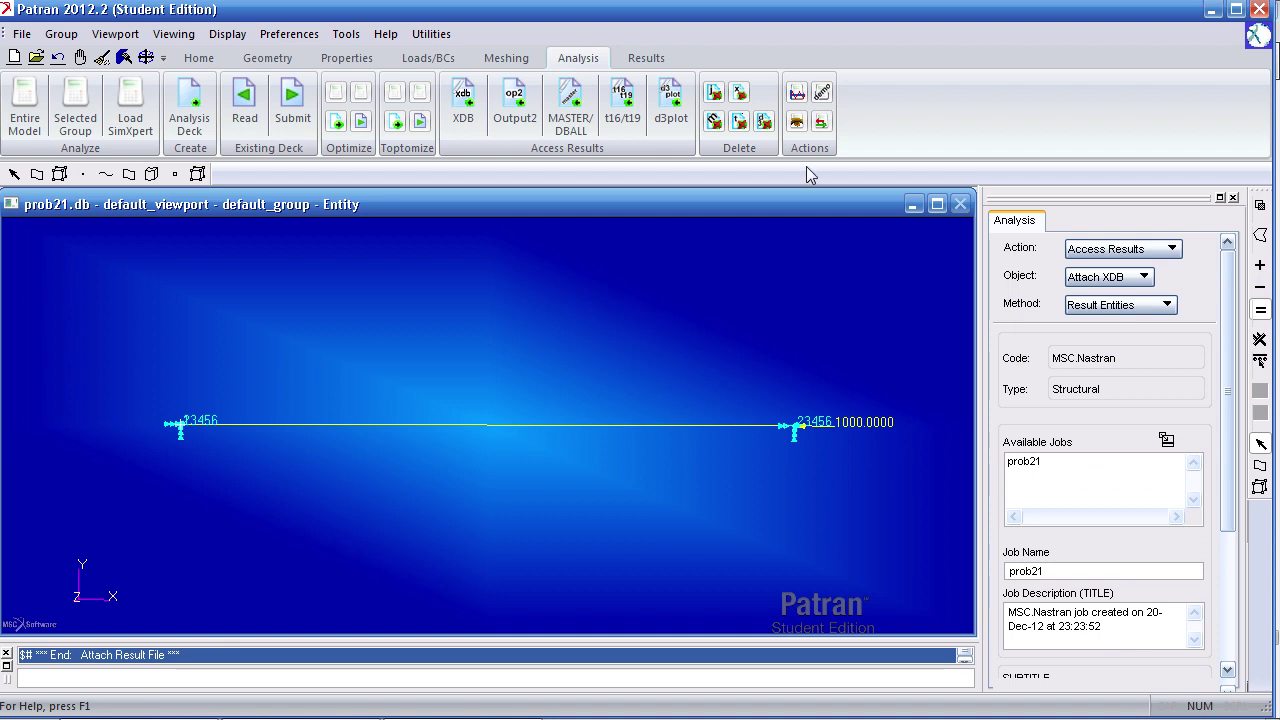
# Step: Set up a Y-vs-X graph over all time-step result cases using translational X displacement
pyautogui.click(648, 59)
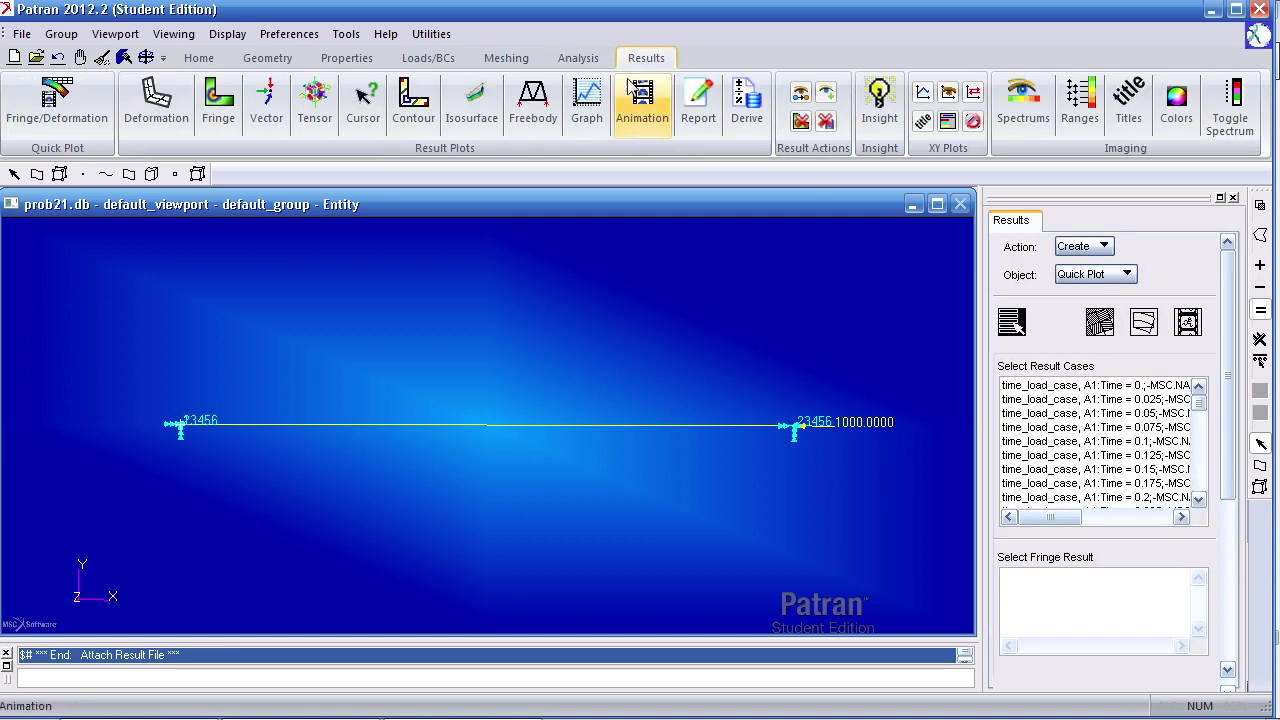
pyautogui.click(603, 117)
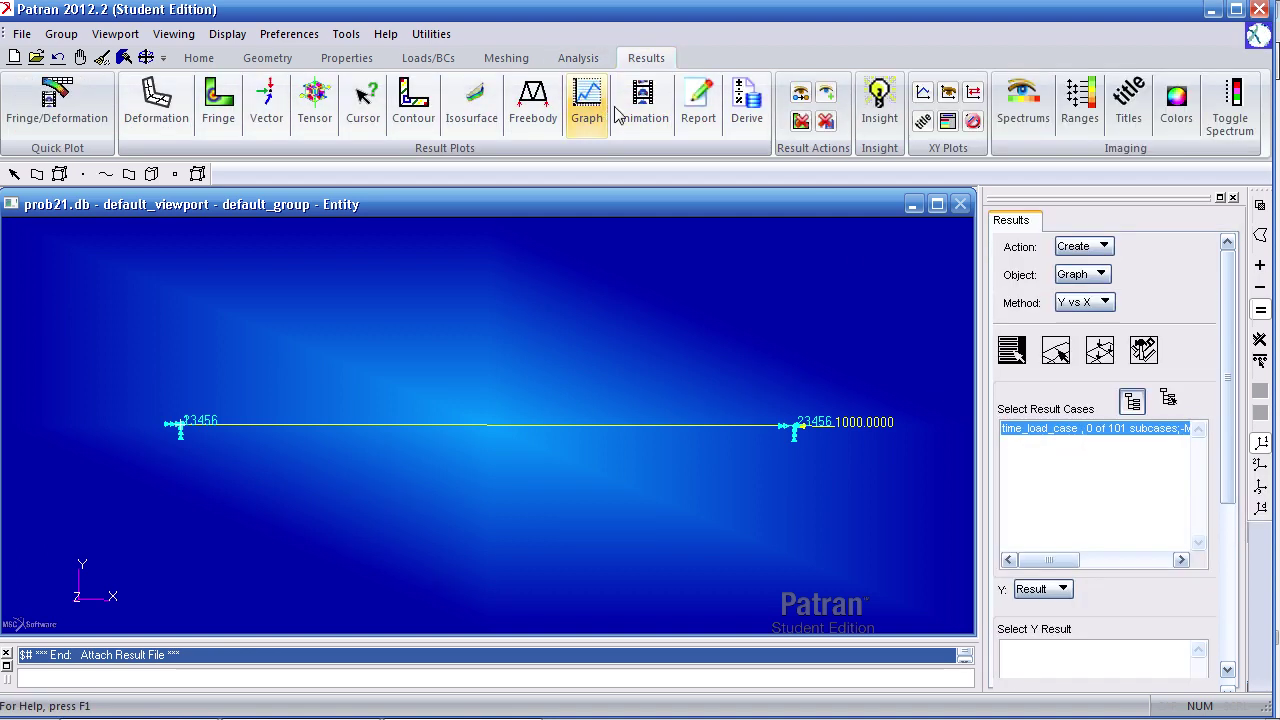
pyautogui.click(1132, 404)
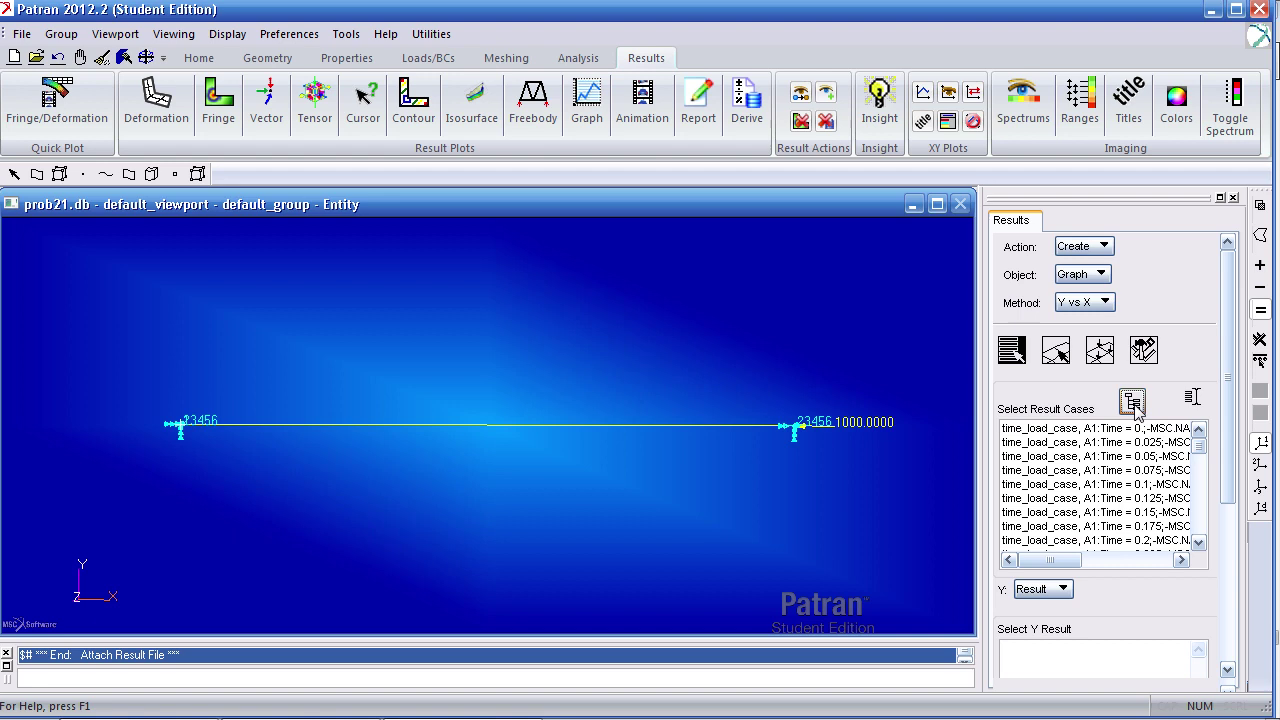
pyautogui.moveTo(1198, 446); pyautogui.dragTo(1224, 641)
pyautogui.keyDown('shift'); pyautogui.click(1170, 540); pyautogui.keyUp('shift')
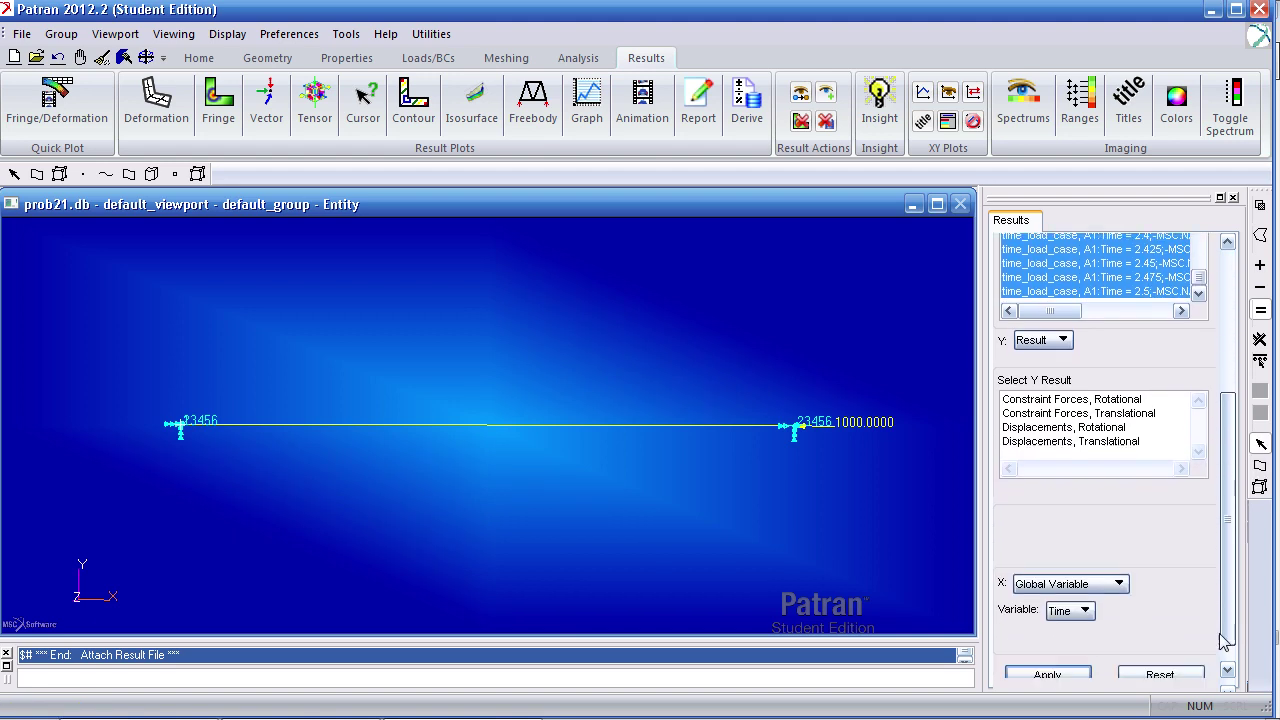
pyautogui.click(1063, 446)
pyautogui.click(1105, 546)
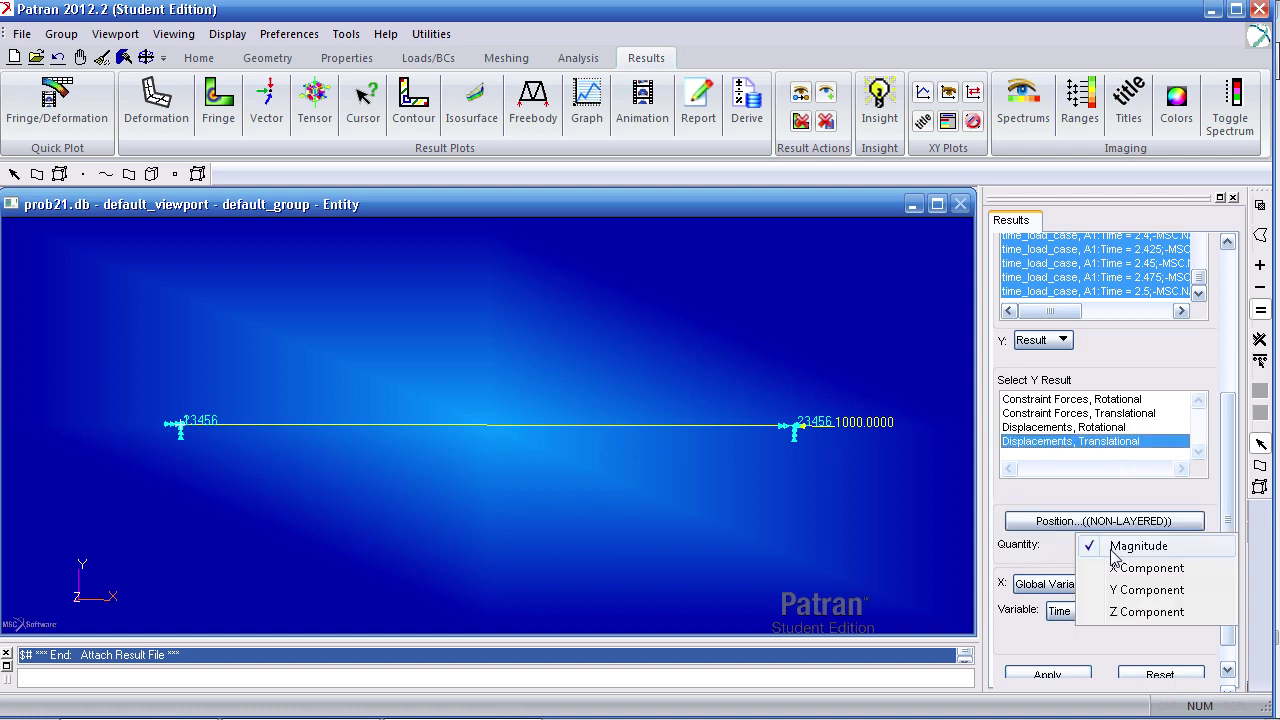
pyautogui.click(1115, 568)
# Step: Plot Node 21's X displacement versus time, then switch to the reference PDF
pyautogui.scroll(5, 1190, 470)
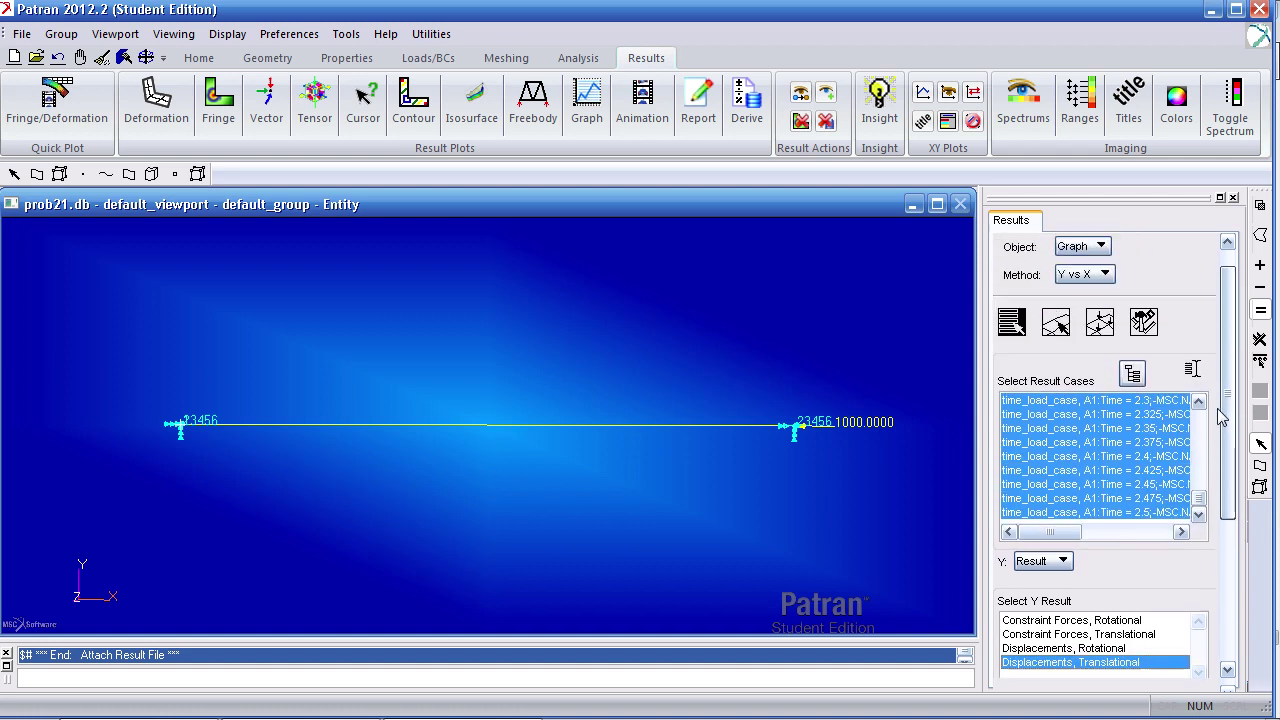
pyautogui.click(1063, 357)
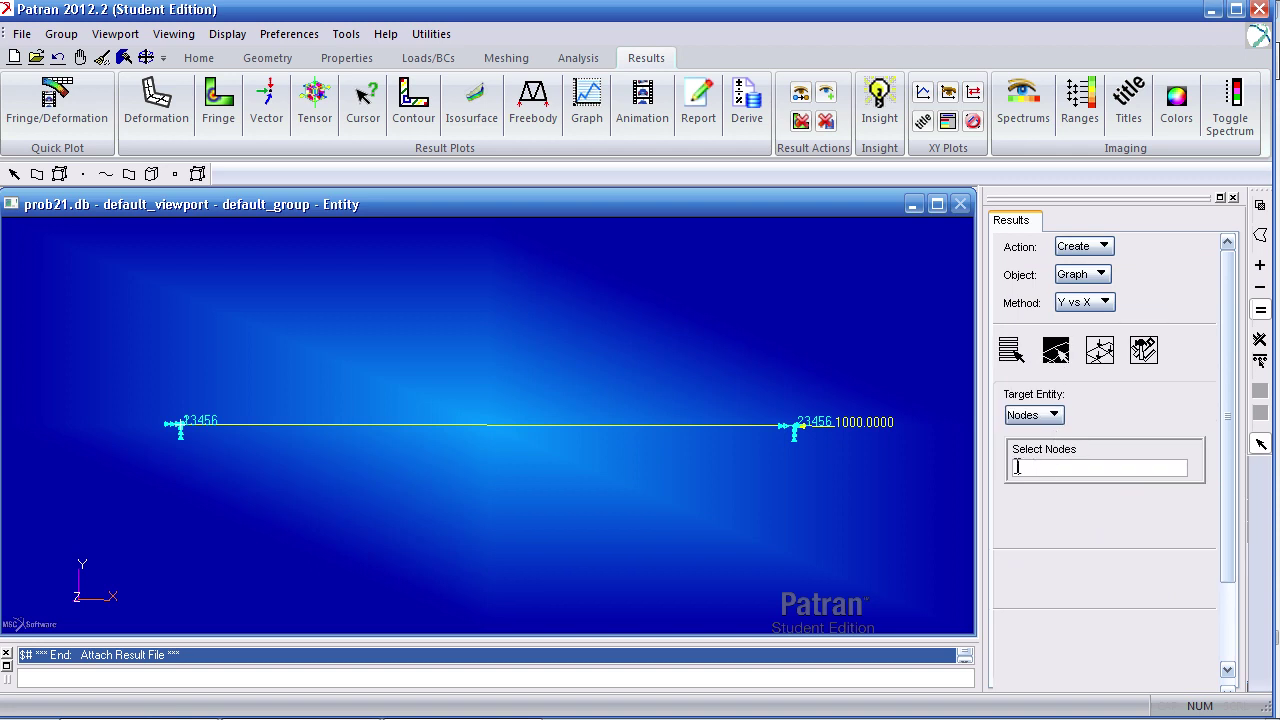
pyautogui.click(795, 428)
pyautogui.scroll(-4, 1215, 430)
pyautogui.click(1048, 650)
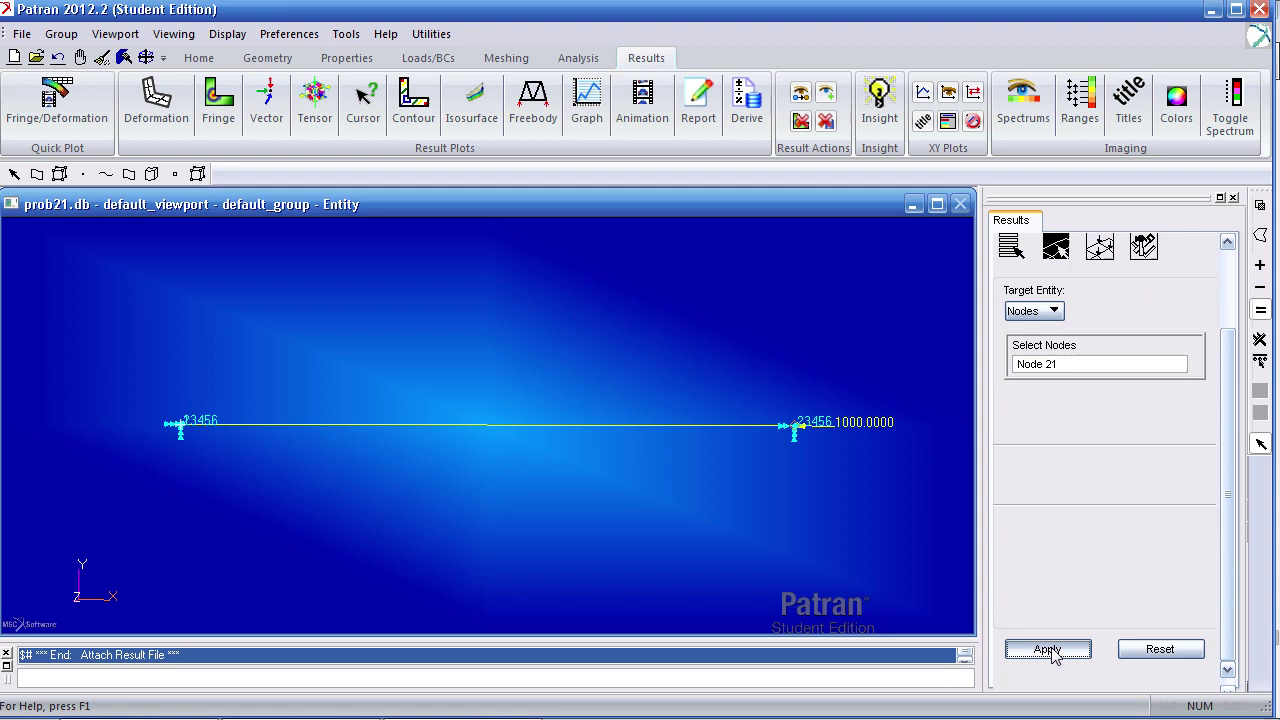
pyautogui.moveTo(608, 357); pyautogui.dragTo(862, 218)
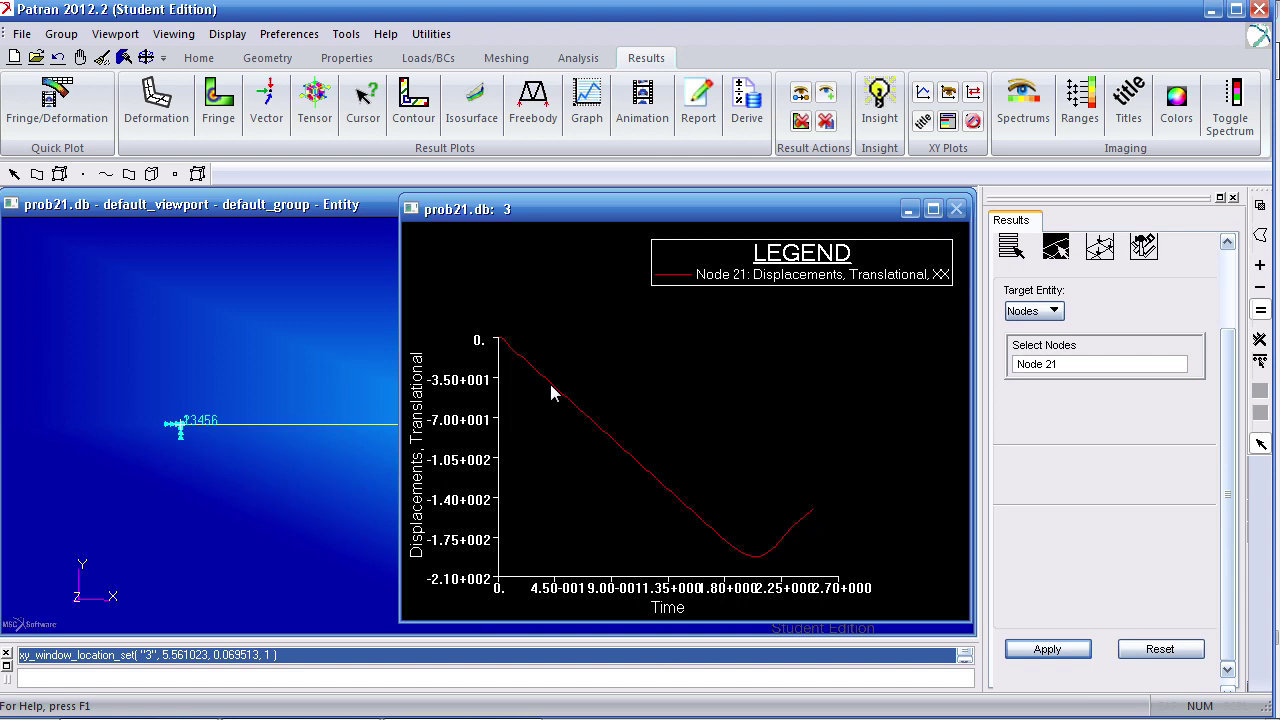
pyautogui.hotkey('alt', 'Tab')
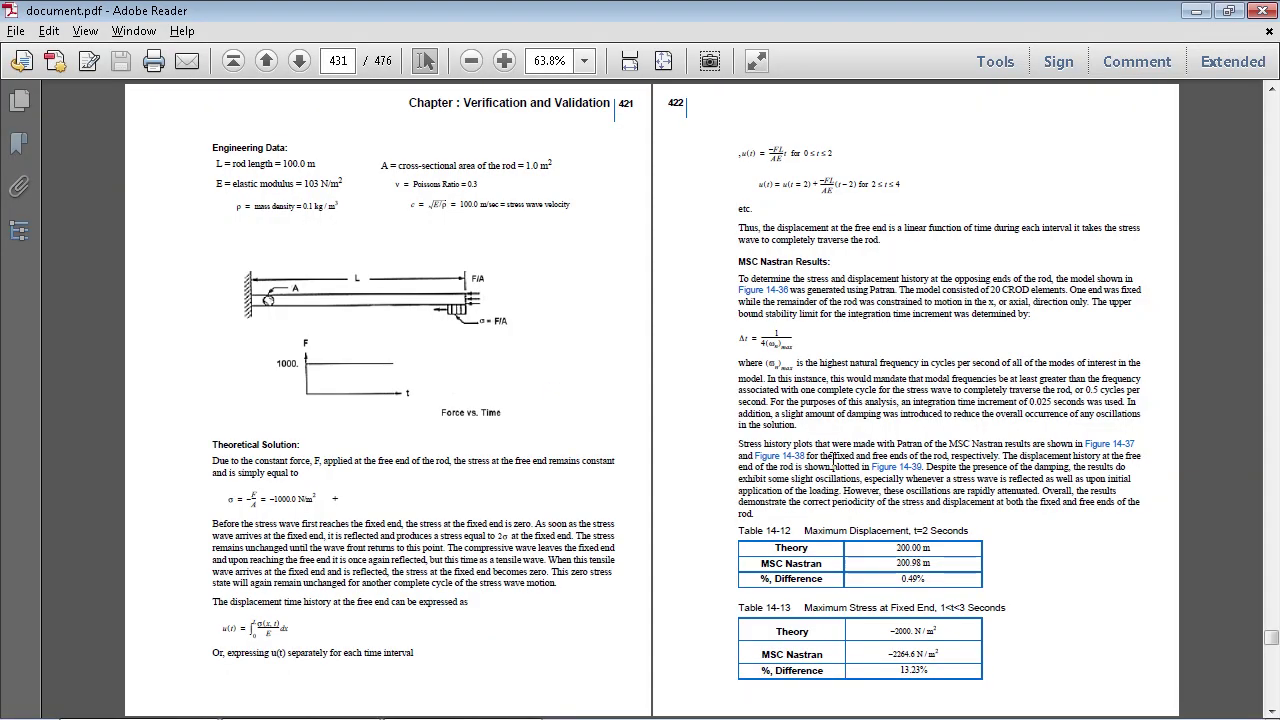
# Step: View Figure 14-39 on PDF pages 423–424 at 100% zoom, then return to Patran
pyautogui.scroll(-1, 832, 459)
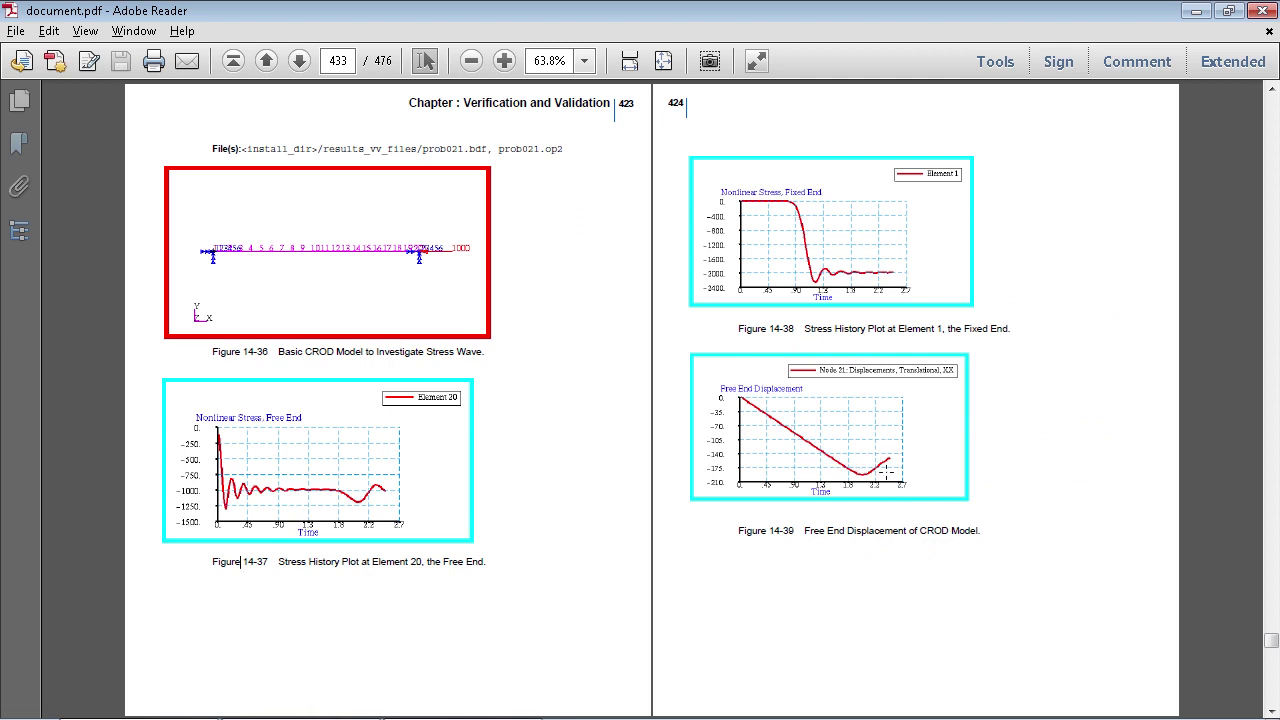
pyautogui.click(504, 61)
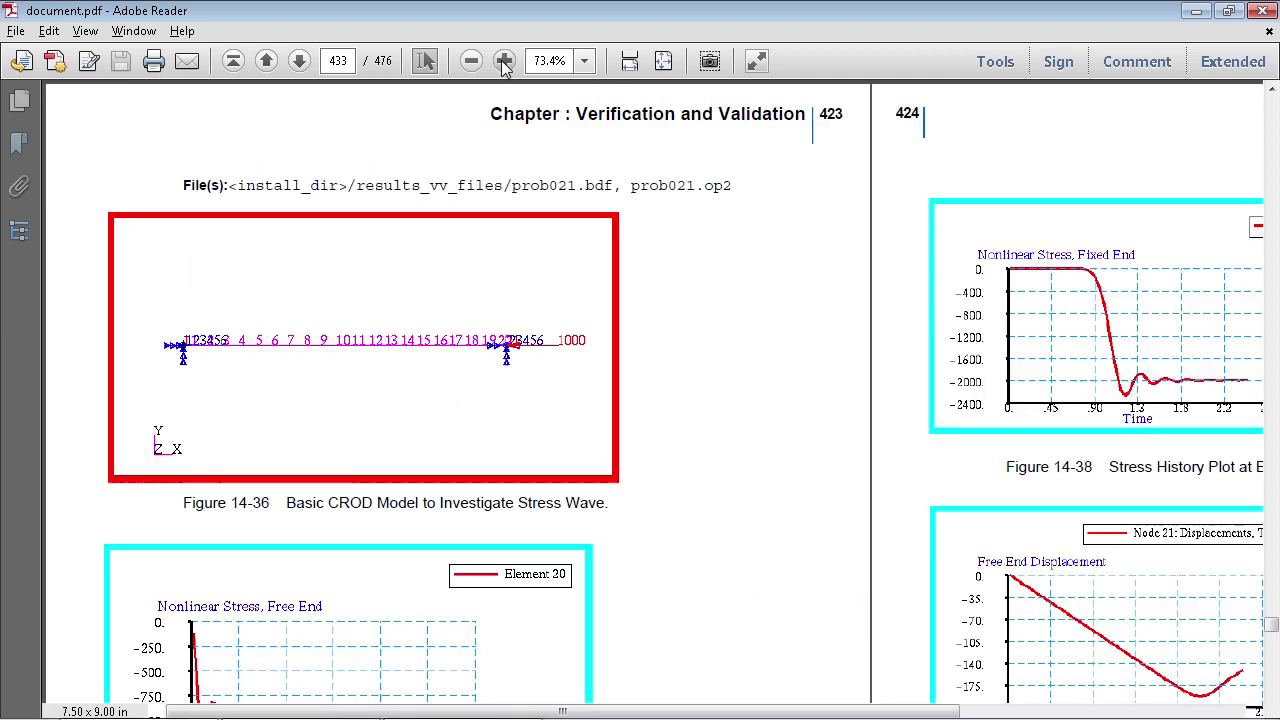
pyautogui.moveTo(723, 710); pyautogui.dragTo(925, 710)
pyautogui.scroll(-1, 852, 597)
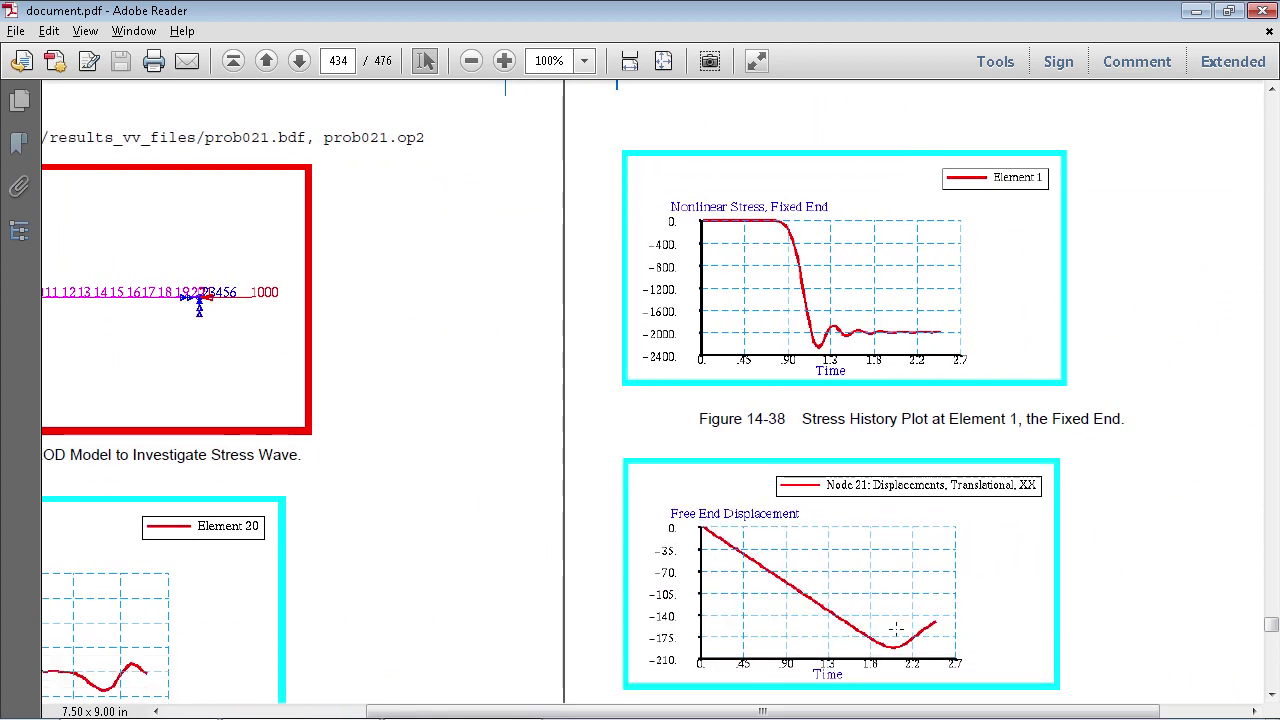
pyautogui.hotkey('alt', 'Tab')
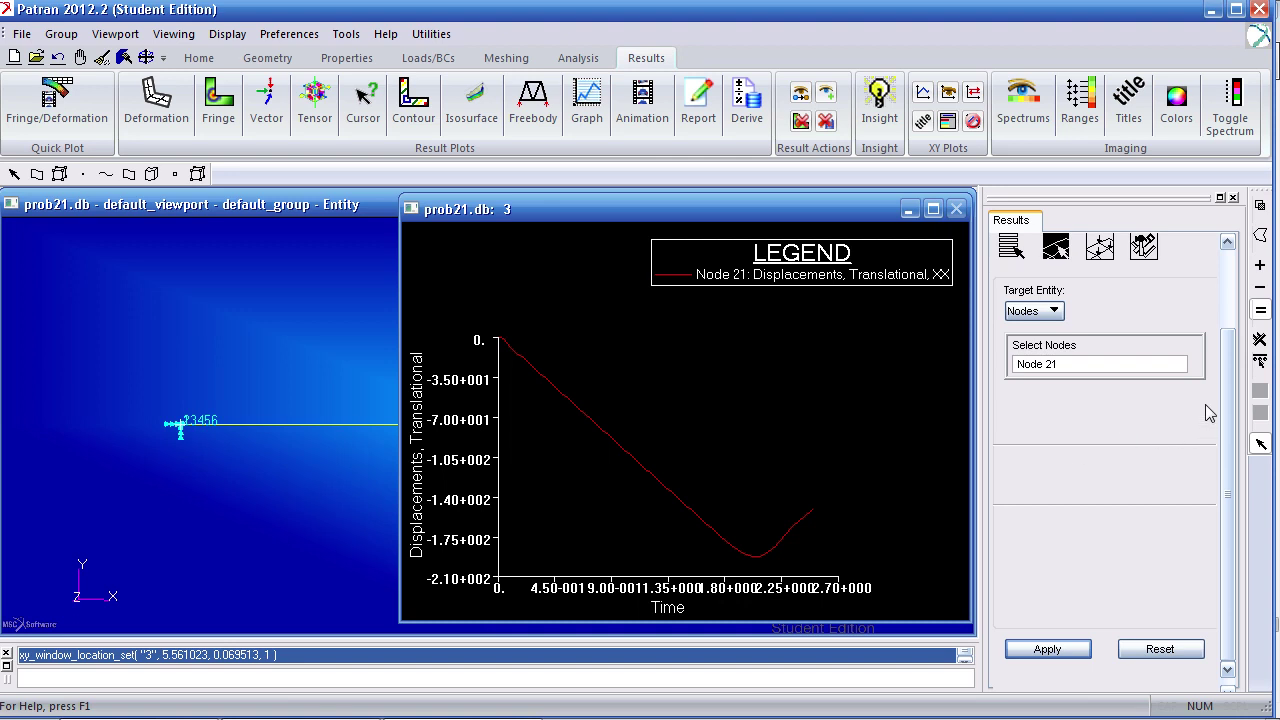
# Step: Switch the graph's Y axis labels to Fixed format
pyautogui.click(1099, 247)
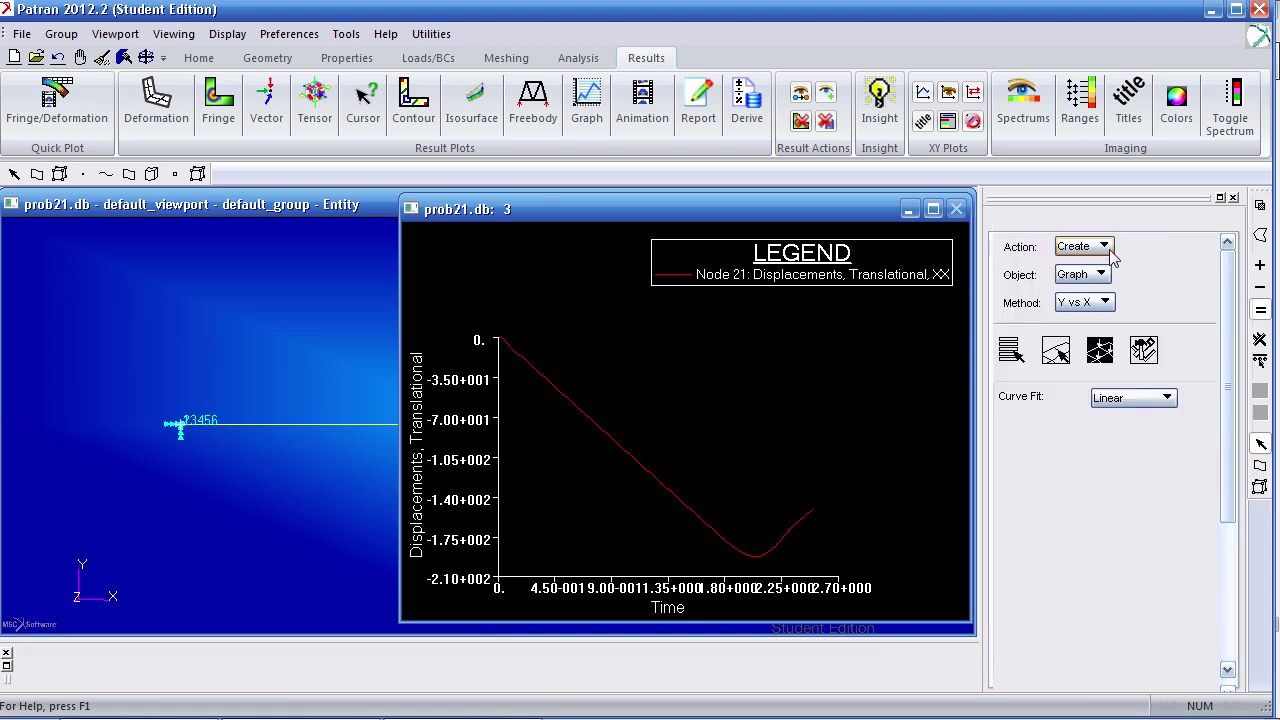
pyautogui.moveTo(1225, 335); pyautogui.dragTo(1225, 475)
pyautogui.click(1137, 532)
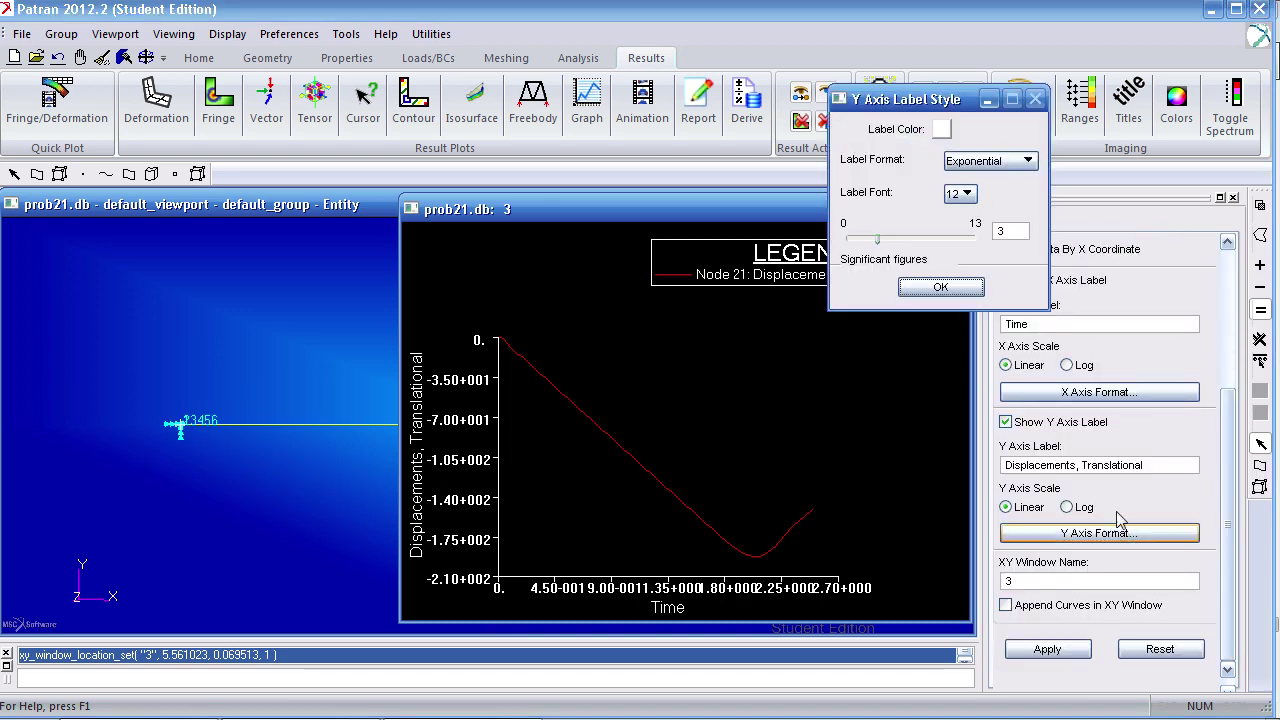
pyautogui.click(985, 161)
pyautogui.click(975, 164)
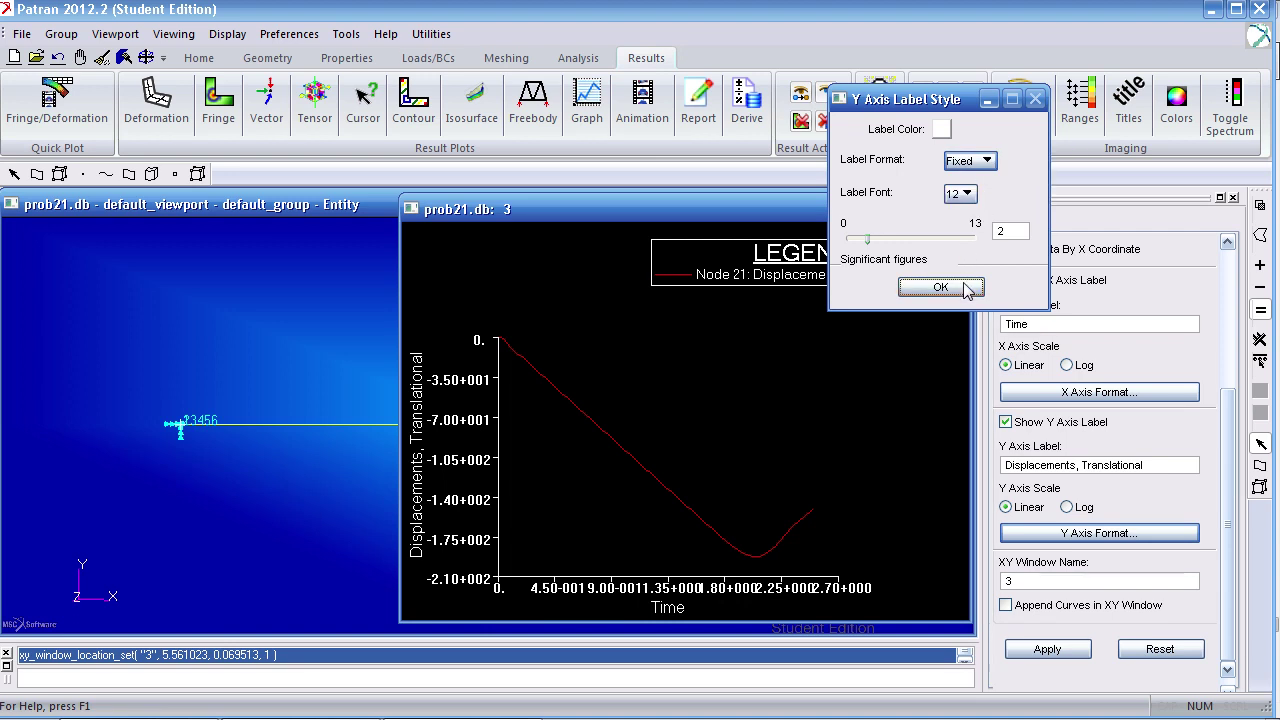
pyautogui.click(940, 287)
# Step: Switch X axis labels to Fixed format, redraw the graph, and compare with the PDF figure
pyautogui.click(1065, 391)
pyautogui.click(985, 161)
pyautogui.click(975, 164)
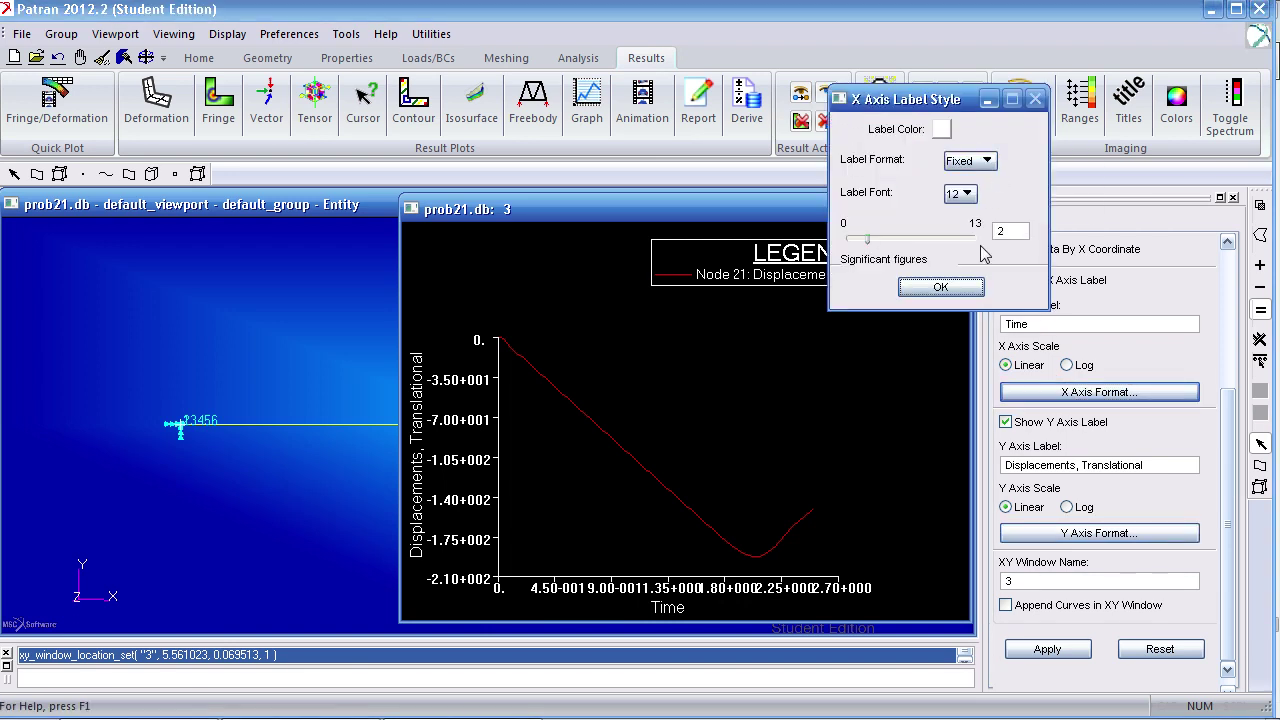
pyautogui.click(938, 287)
pyautogui.click(1047, 649)
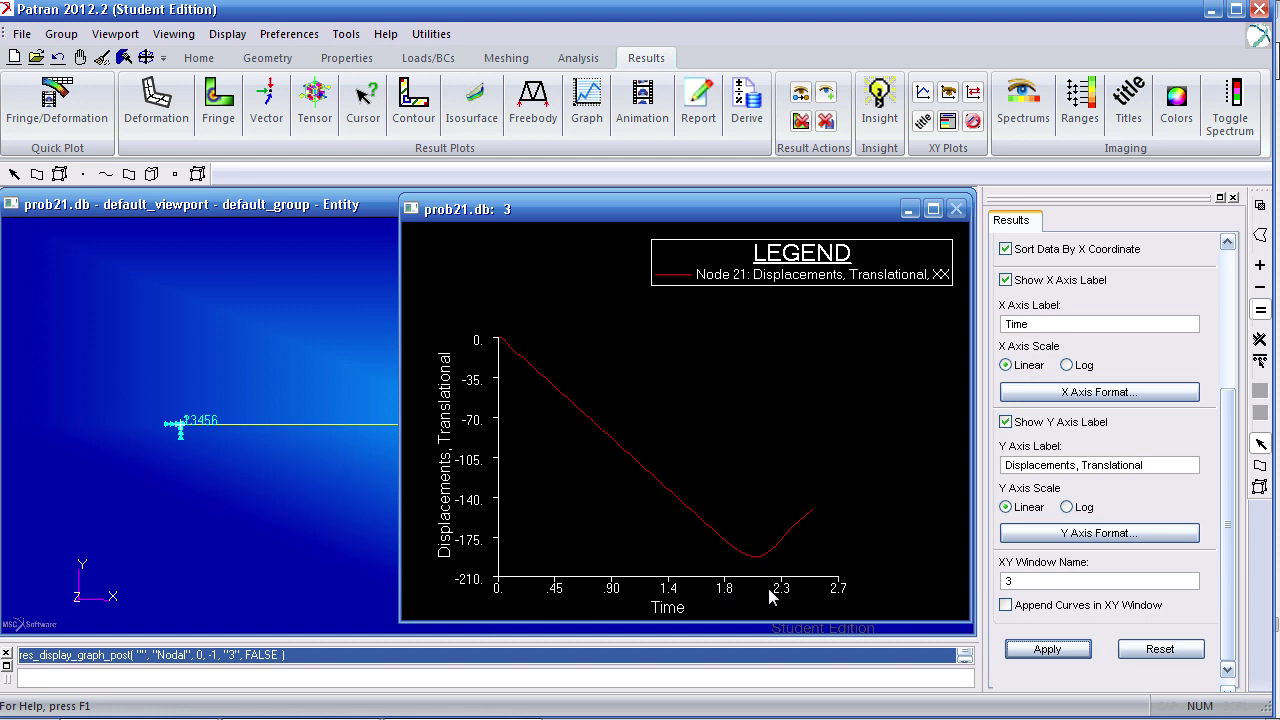
pyautogui.hotkey('alt', 'Tab')
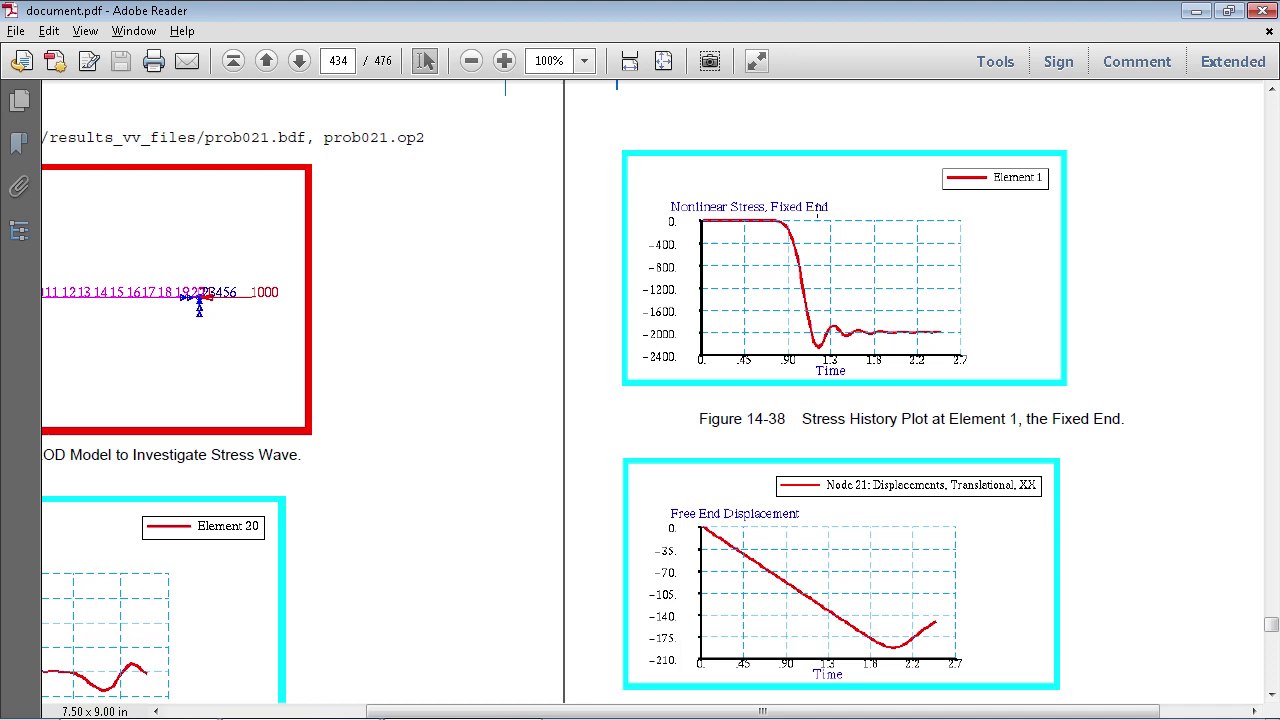
pyautogui.hotkey('alt', 'Tab')
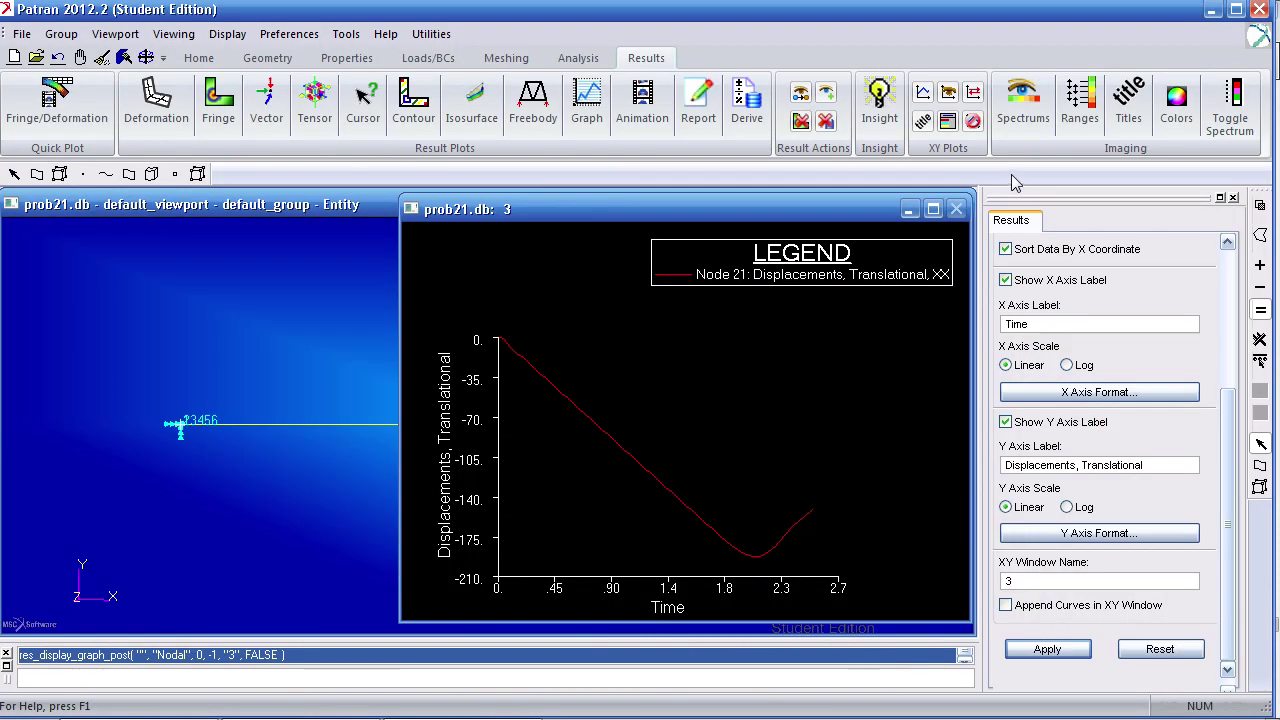
# Step: Change the graph's target entity to Elements and pick element 1 at the rod's left end
pyautogui.scroll(5, 1219, 408)
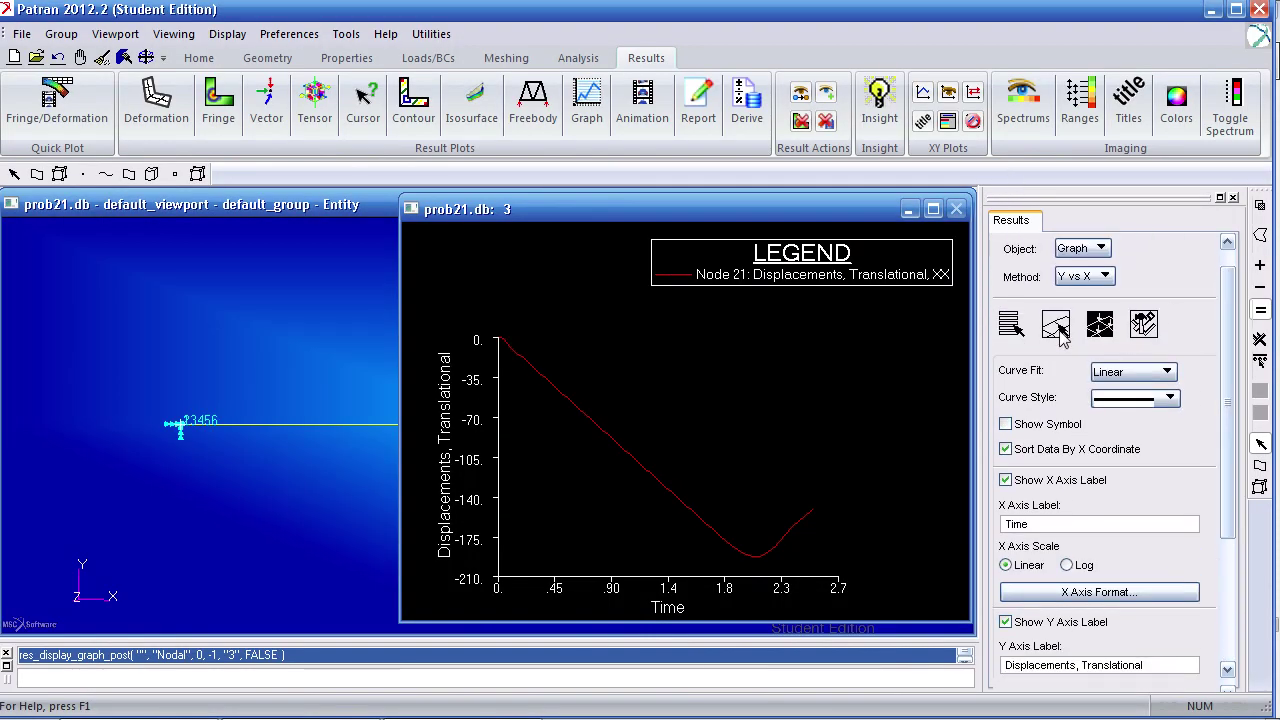
pyautogui.click(1061, 333)
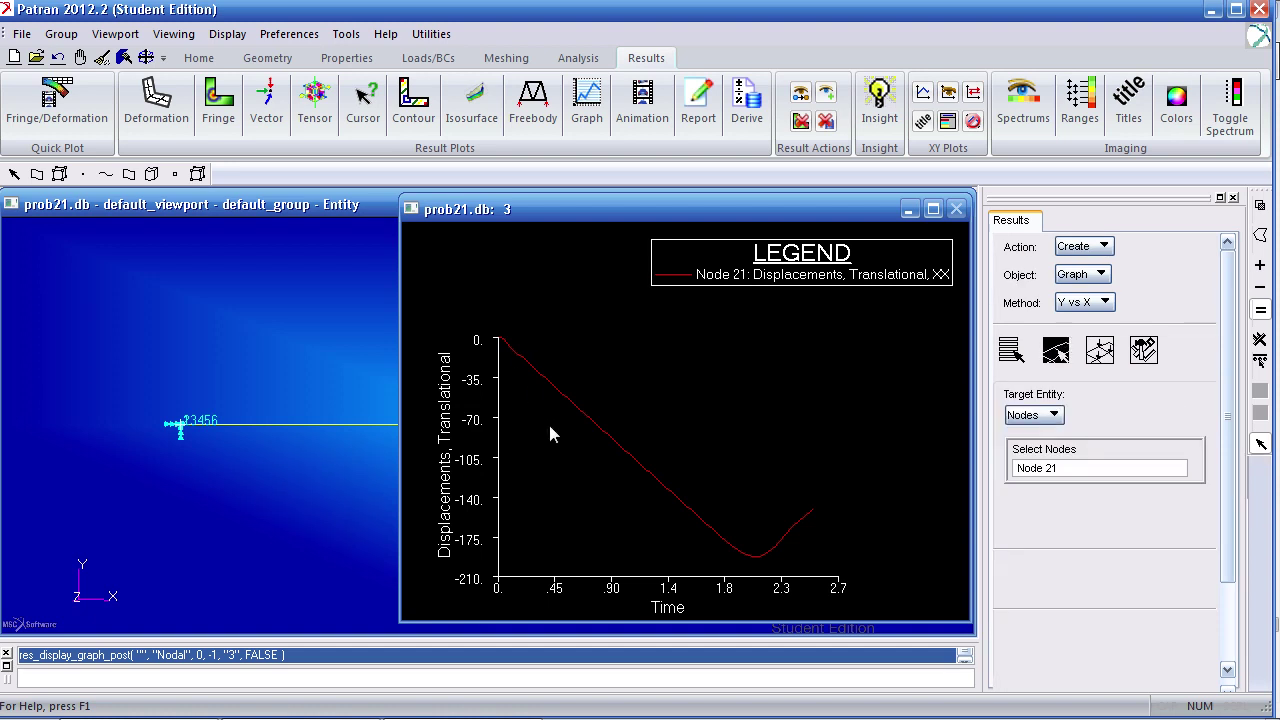
pyautogui.click(1036, 417)
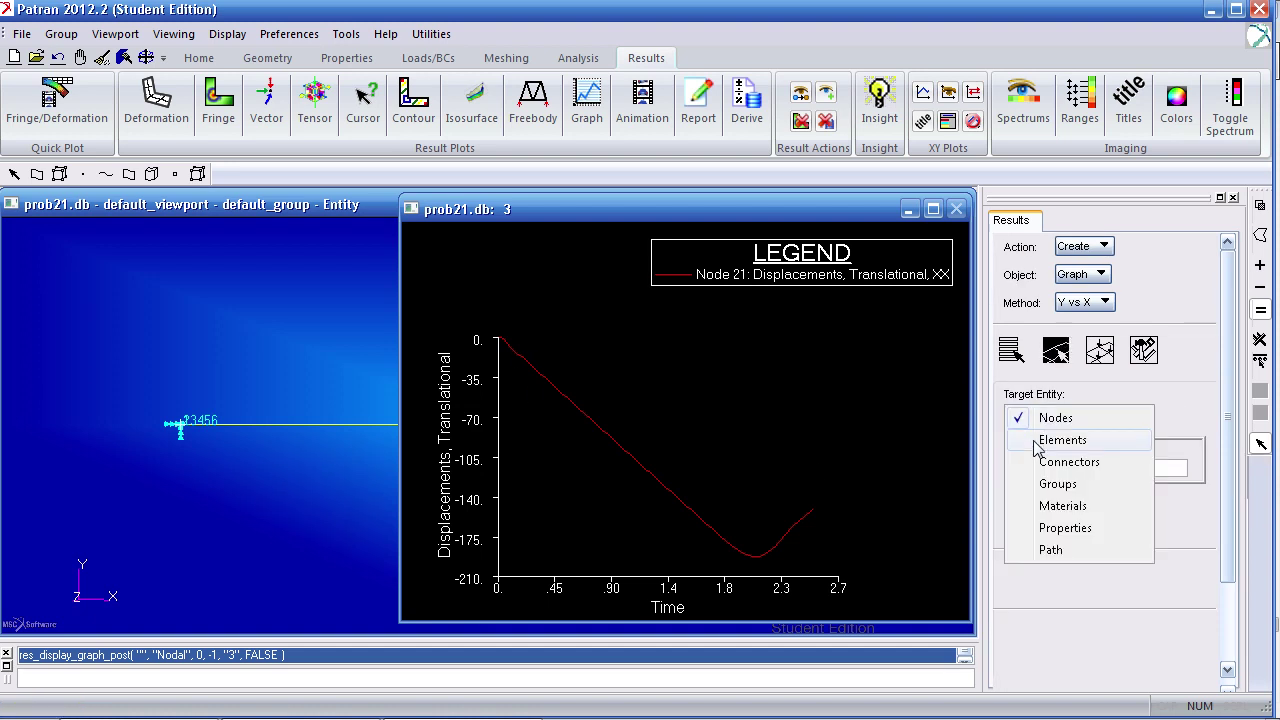
pyautogui.click(1062, 440)
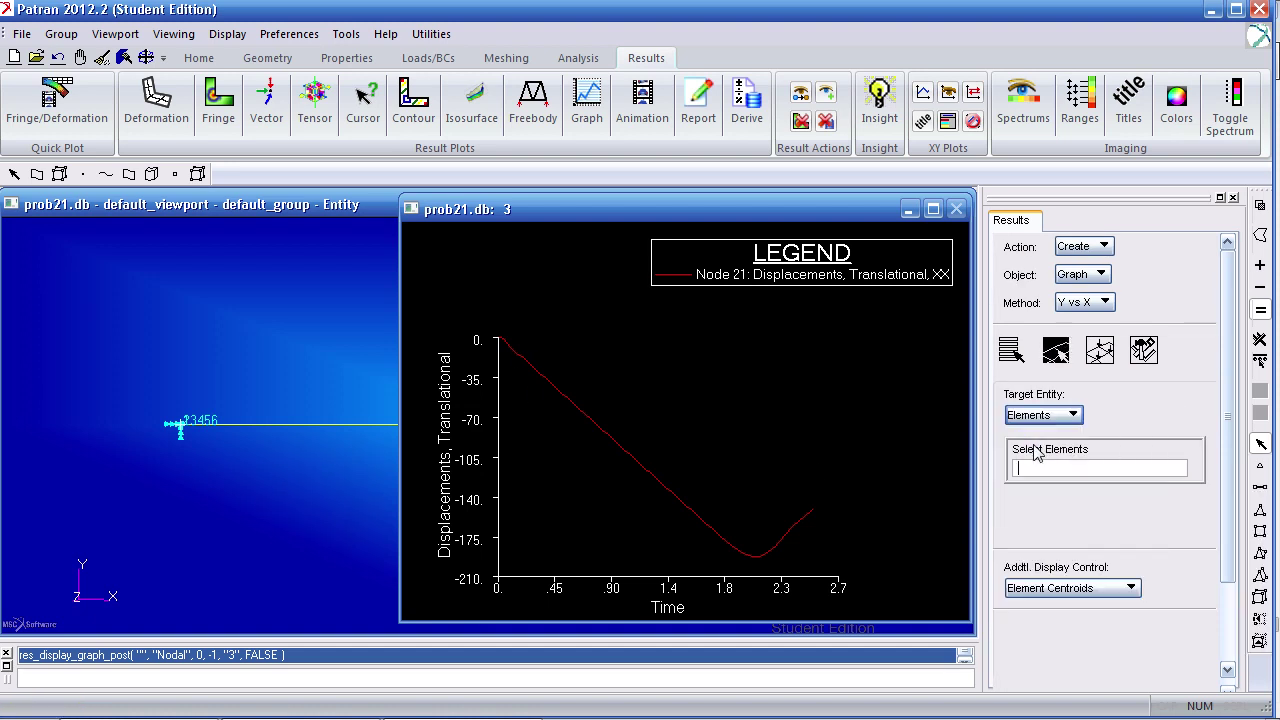
pyautogui.click(193, 427)
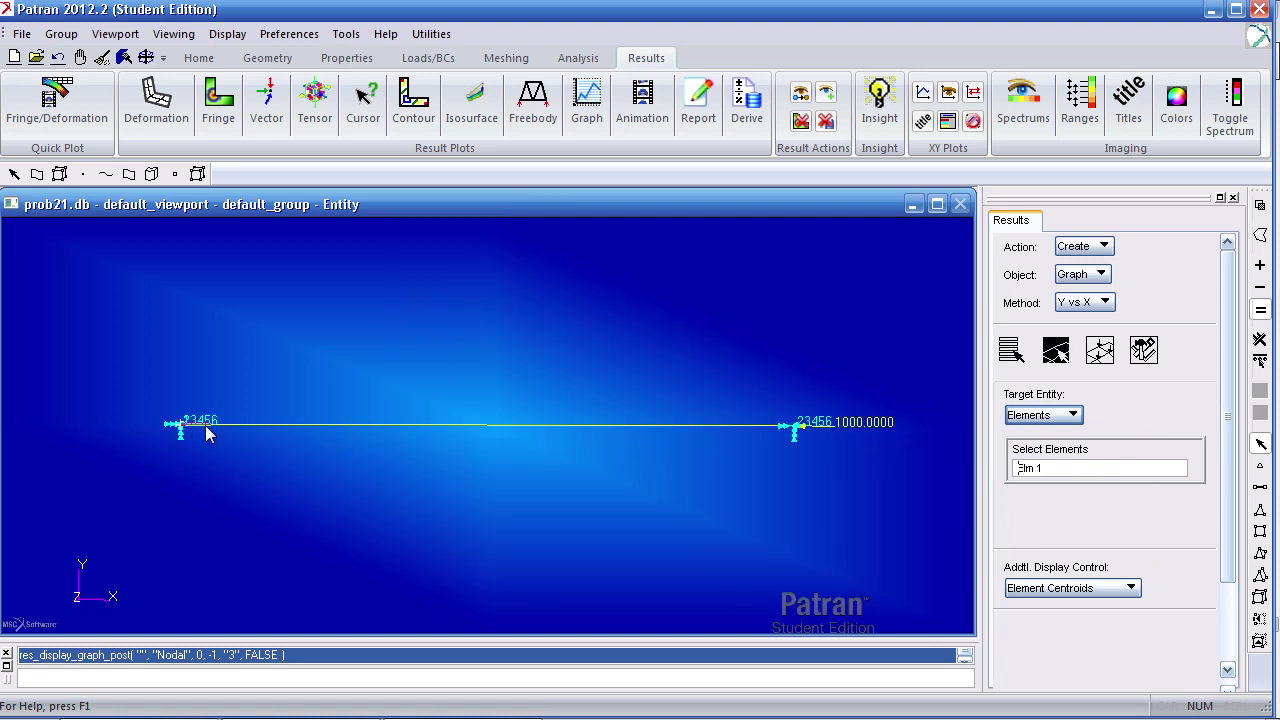
# Step: Review the chosen time-step result cases and Y result in Select Results
pyautogui.click(1012, 352)
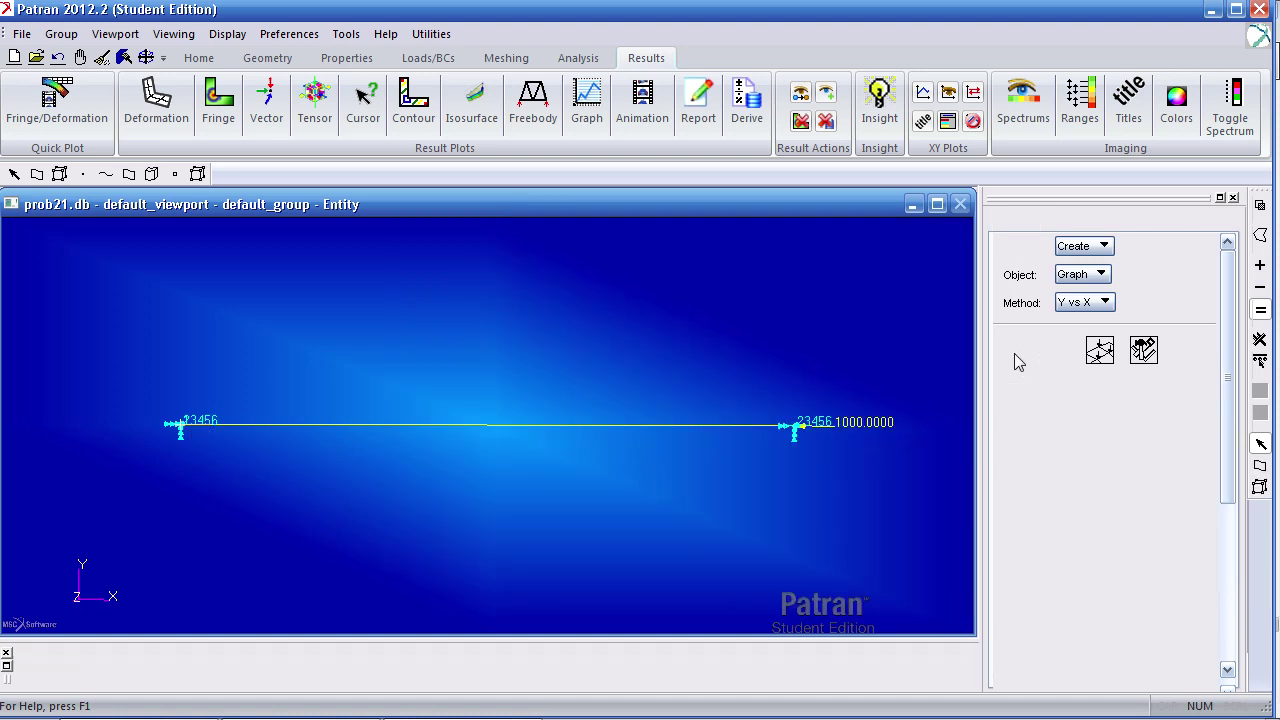
pyautogui.scroll(-1, 1228, 458)
pyautogui.scroll(-4, 1228, 458)
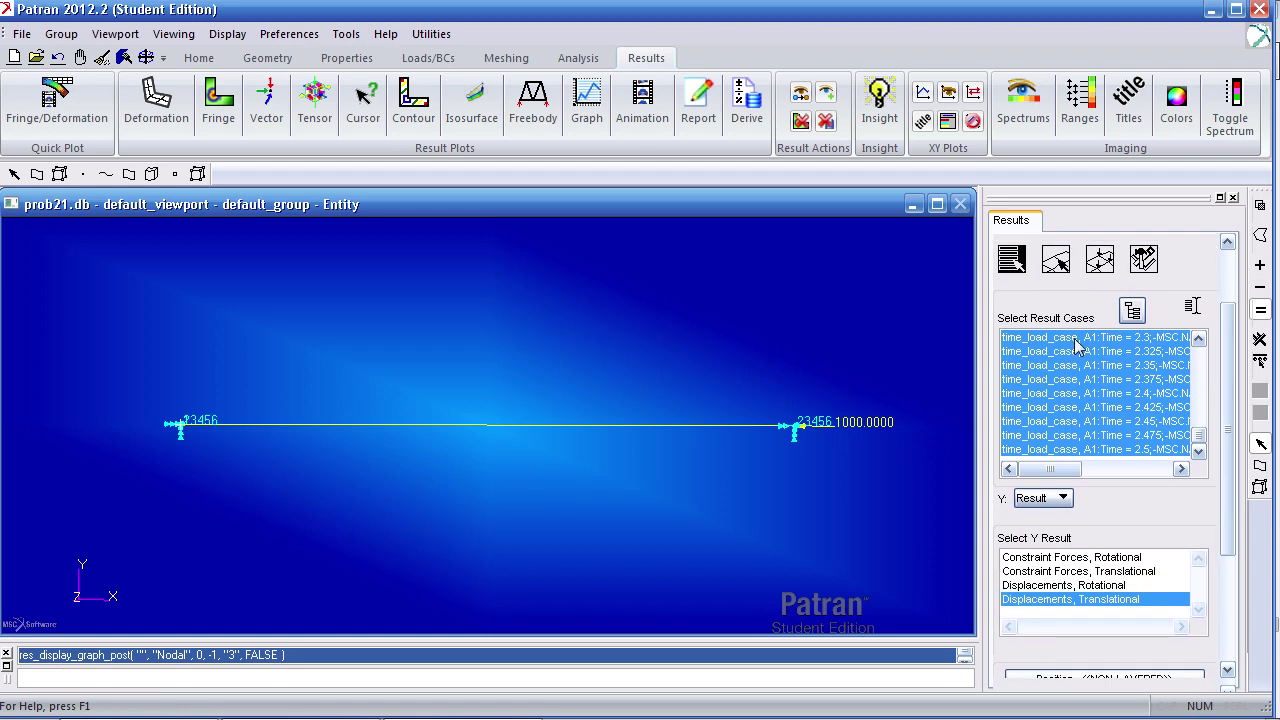
pyautogui.scroll(-2, 1231, 448)
pyautogui.scroll(-5, 1232, 447)
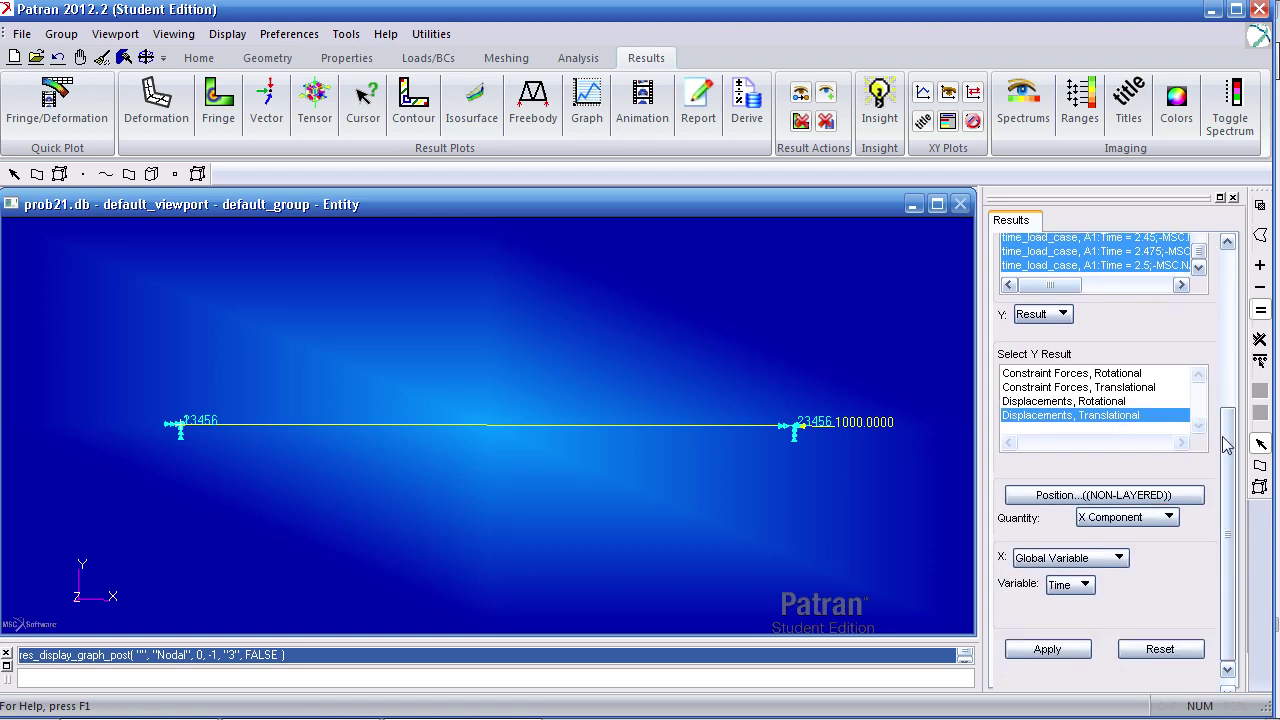
pyautogui.scroll(1, 1230, 427)
pyautogui.scroll(-1, 1230, 427)
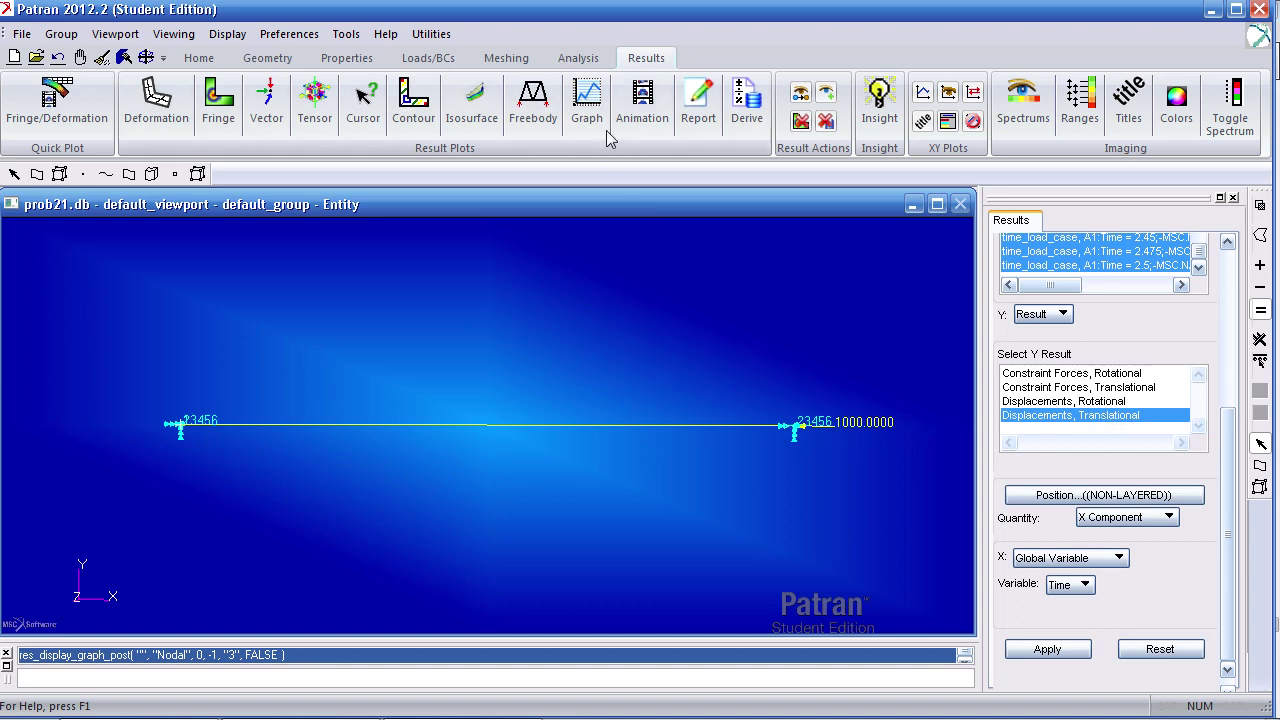
# Step: Set the analysis to Entire Model and select time_load_case for editing in subcase settings
pyautogui.click(594, 60)
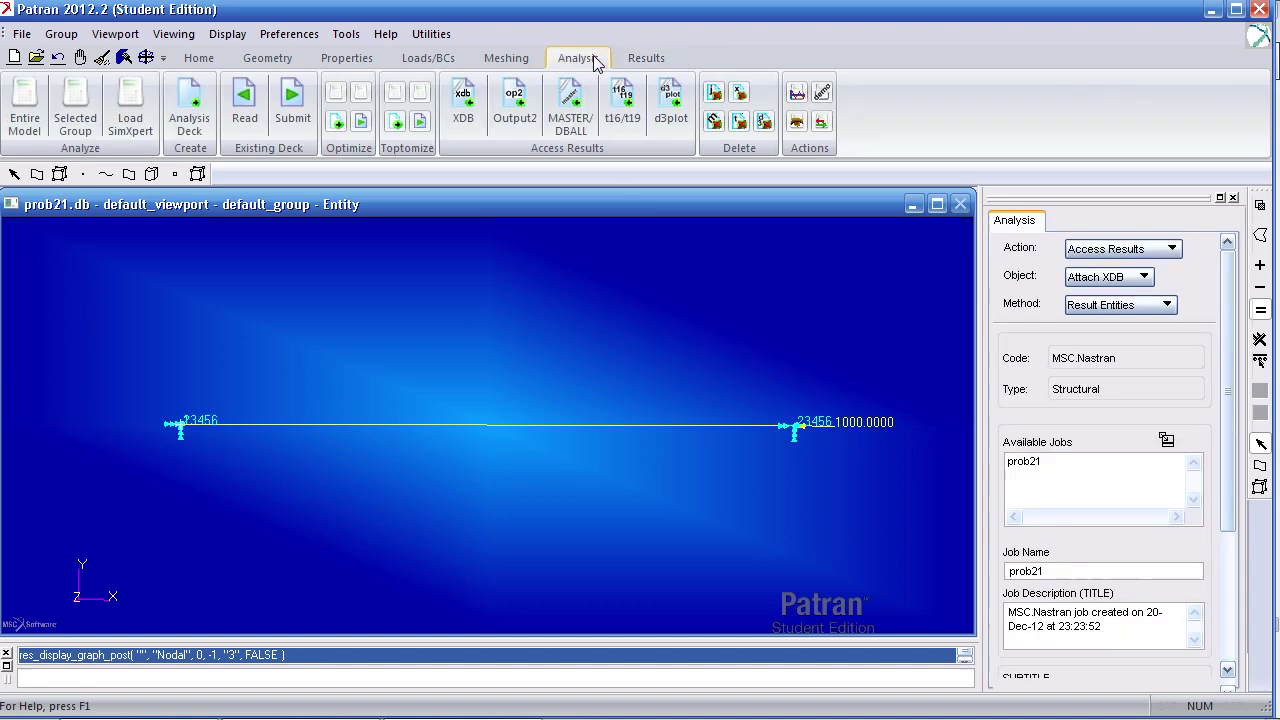
pyautogui.click(40, 113)
pyautogui.moveTo(1228, 288); pyautogui.dragTo(1227, 494)
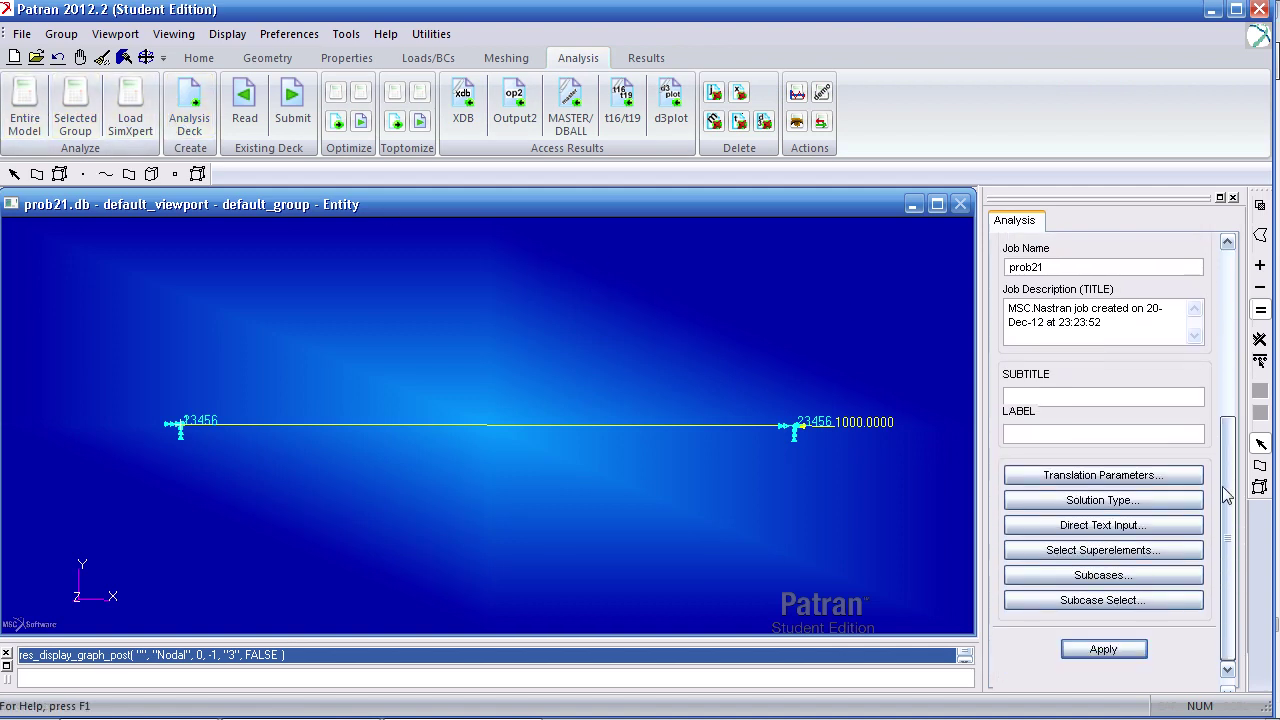
pyautogui.click(1122, 575)
pyautogui.moveTo(801, 38); pyautogui.dragTo(718, 20)
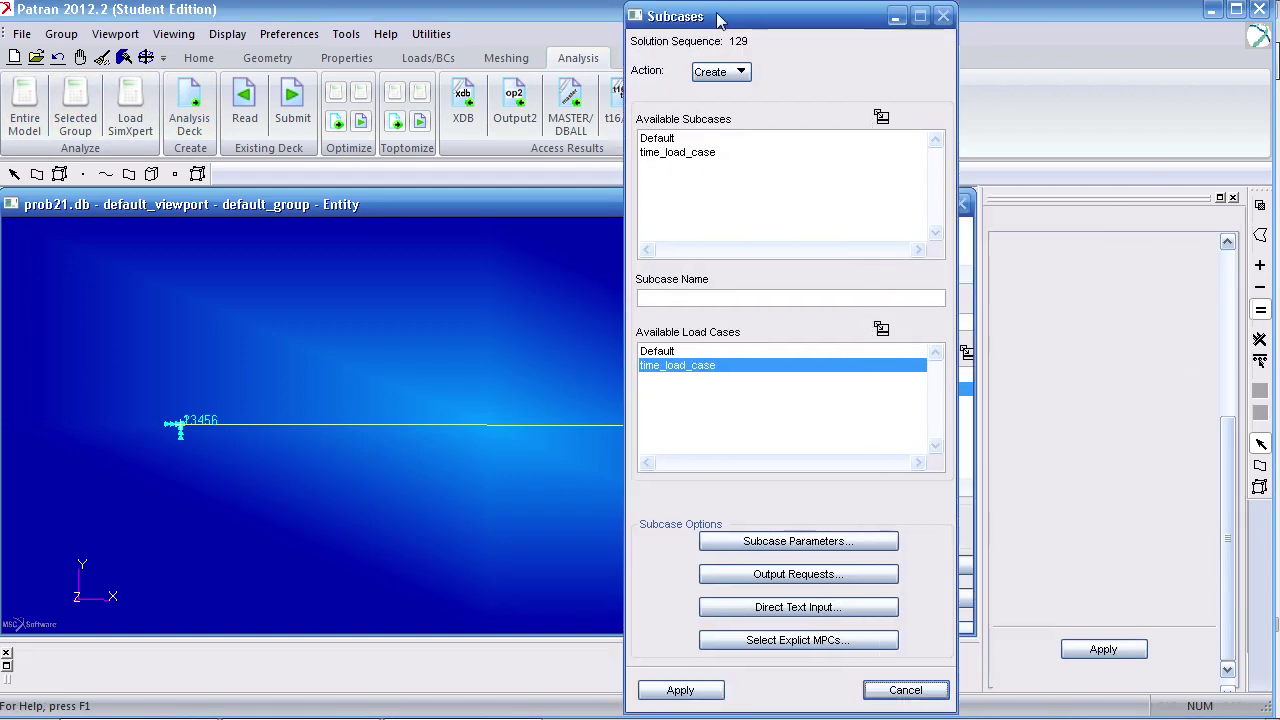
pyautogui.click(694, 152)
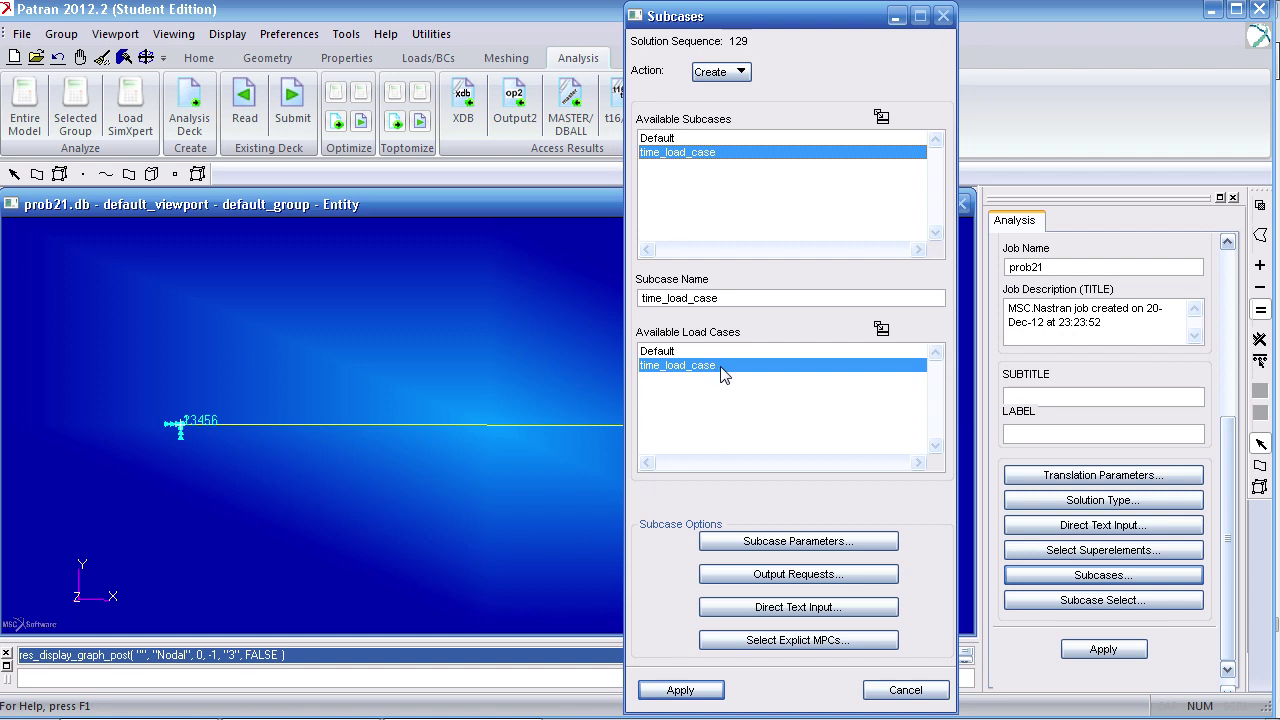
# Step: Add Element Stresses to time_load_case's output requests and overwrite the existing subcase
pyautogui.click(810, 574)
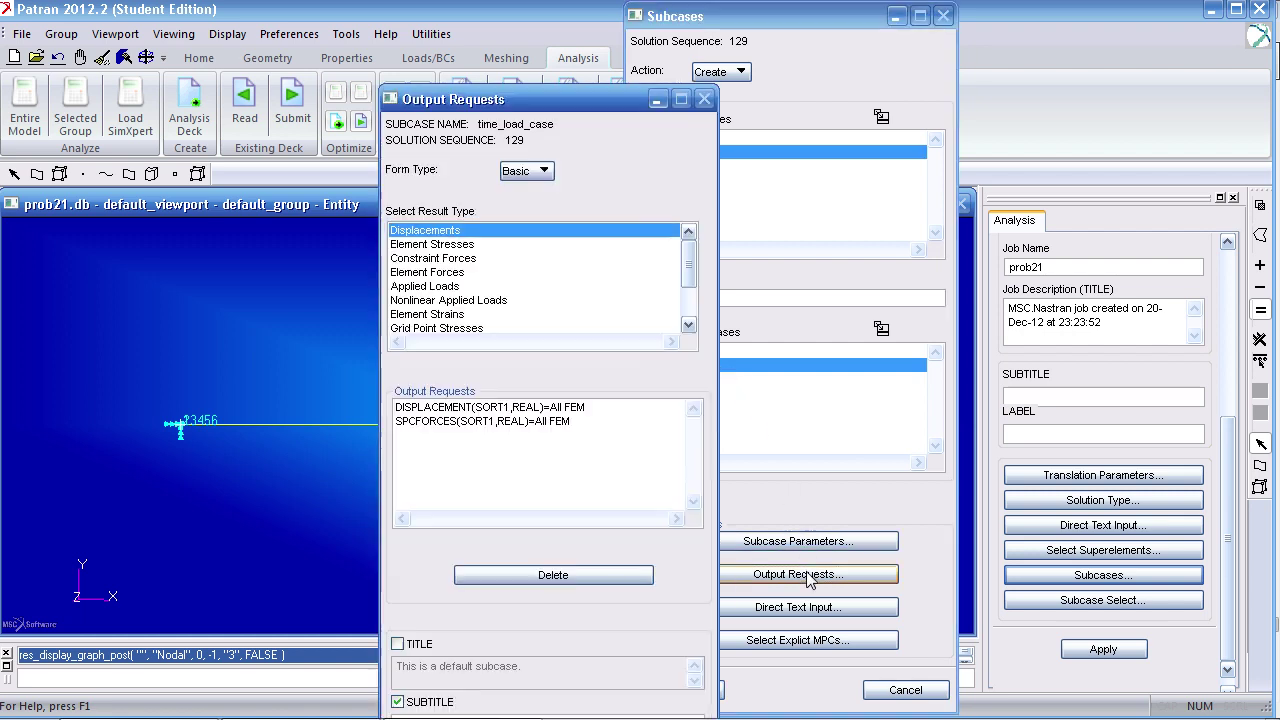
pyautogui.click(435, 245)
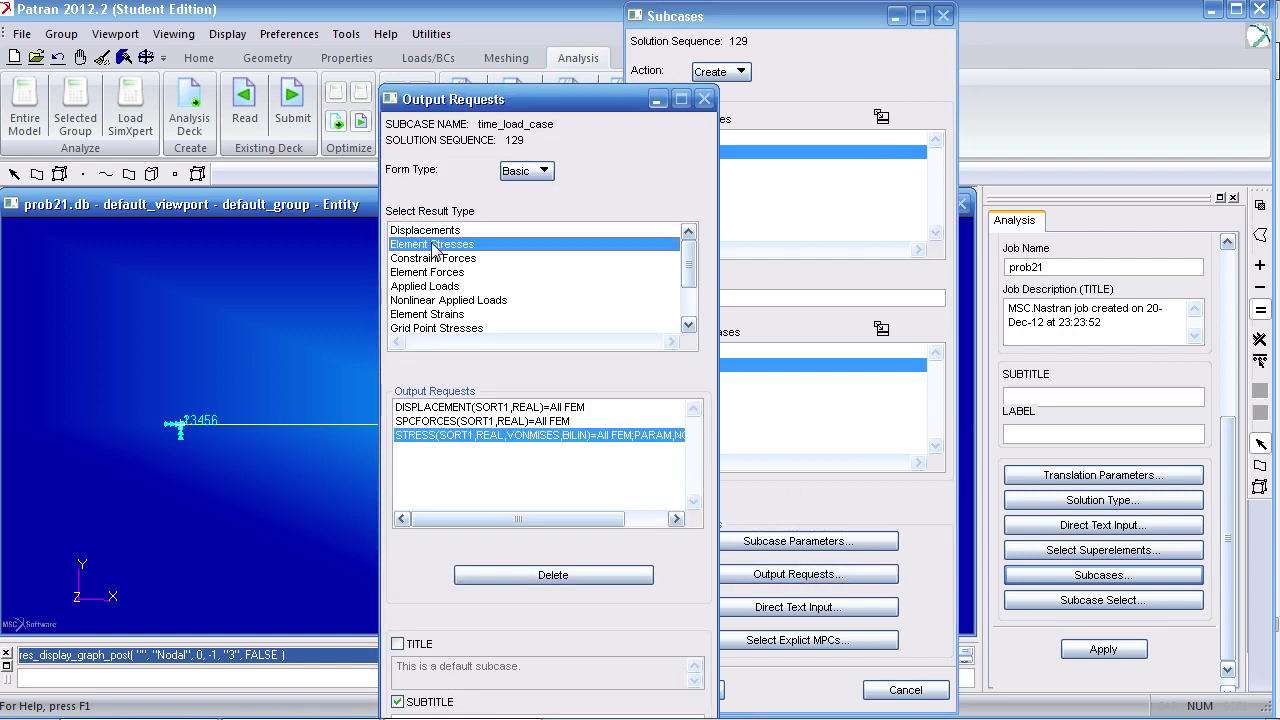
pyautogui.moveTo(418, 28); pyautogui.dragTo(408, 30)
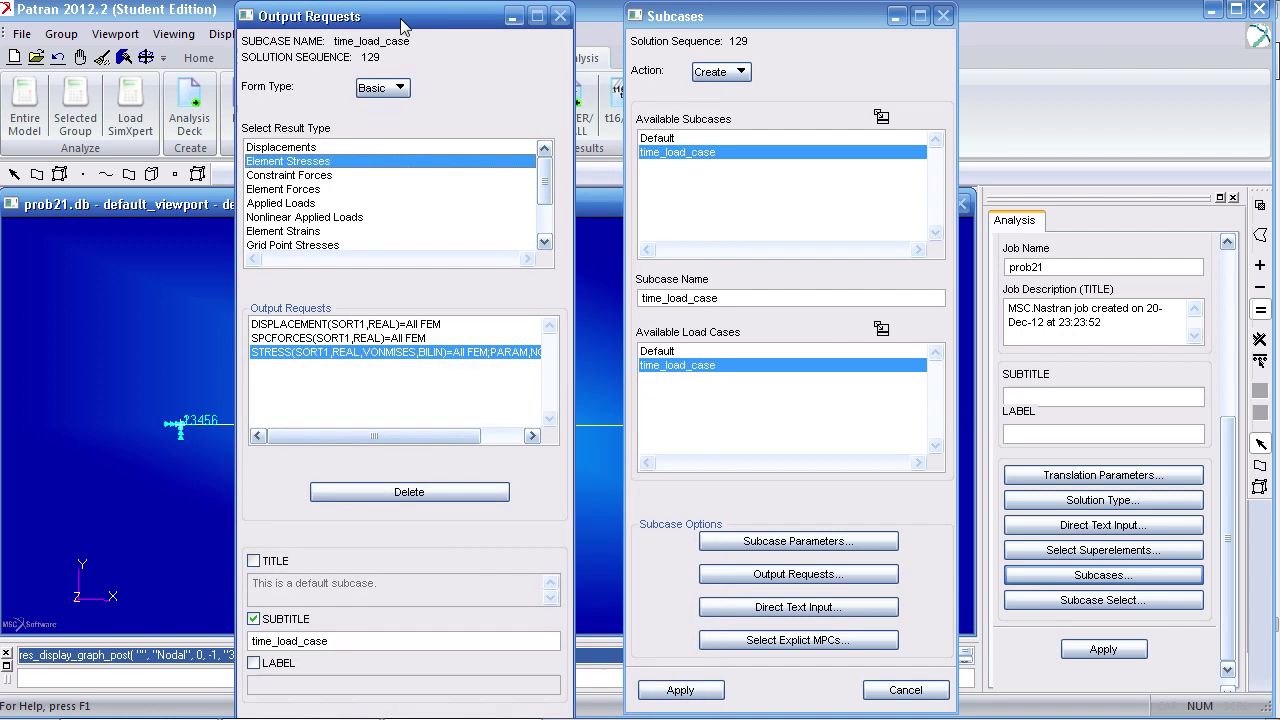
pyautogui.click(683, 697)
pyautogui.click(680, 690)
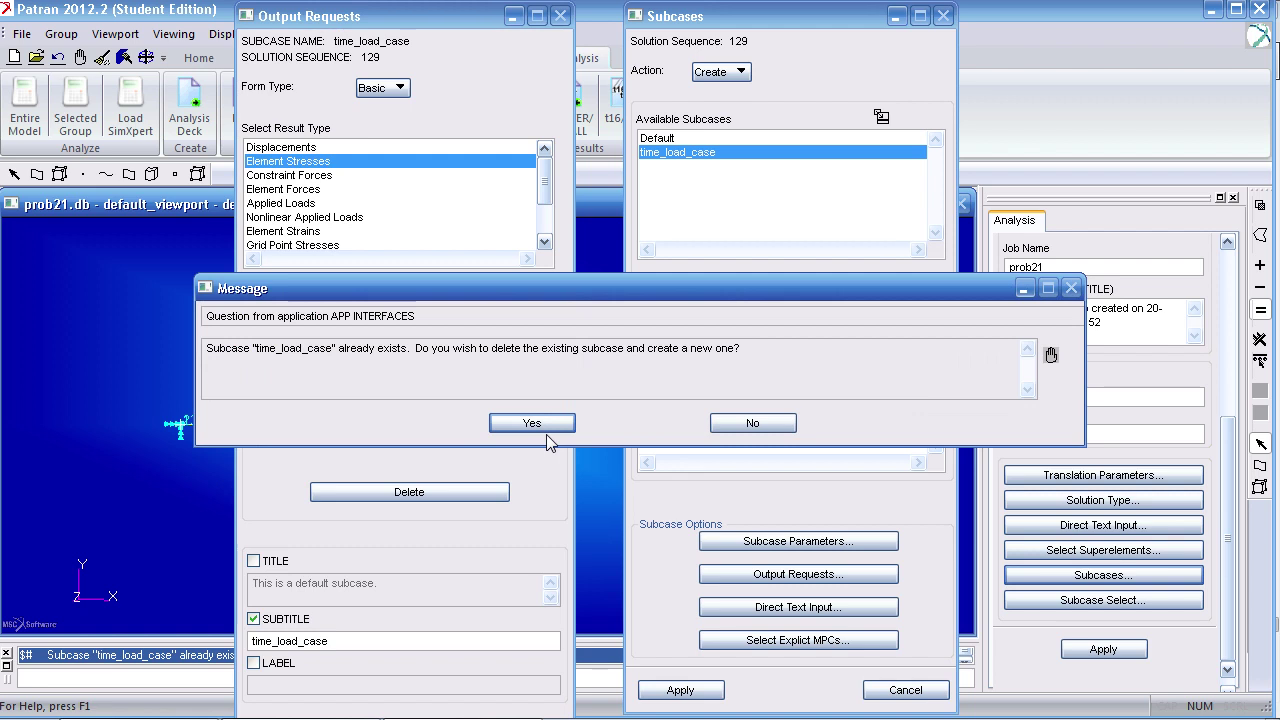
pyautogui.click(548, 430)
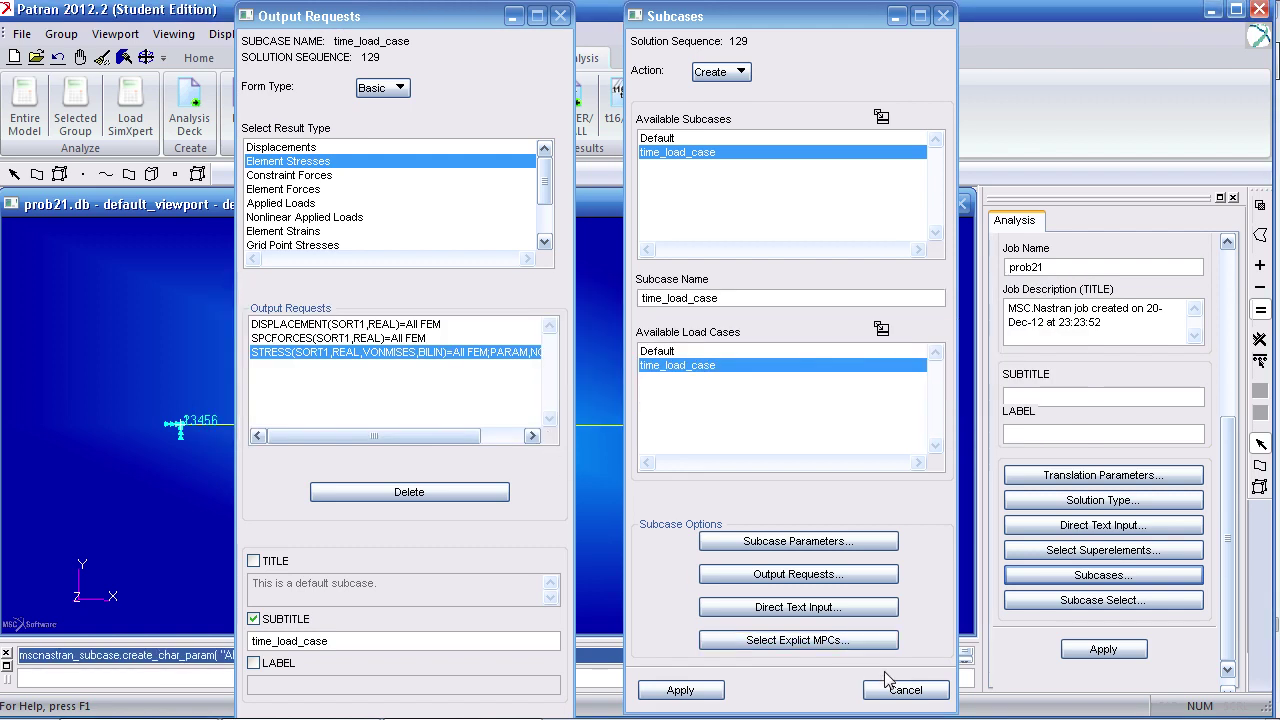
pyautogui.click(886, 682)
# Step: Rerun job prob21, allowing the old job and its files to be overwritten
pyautogui.click(1103, 649)
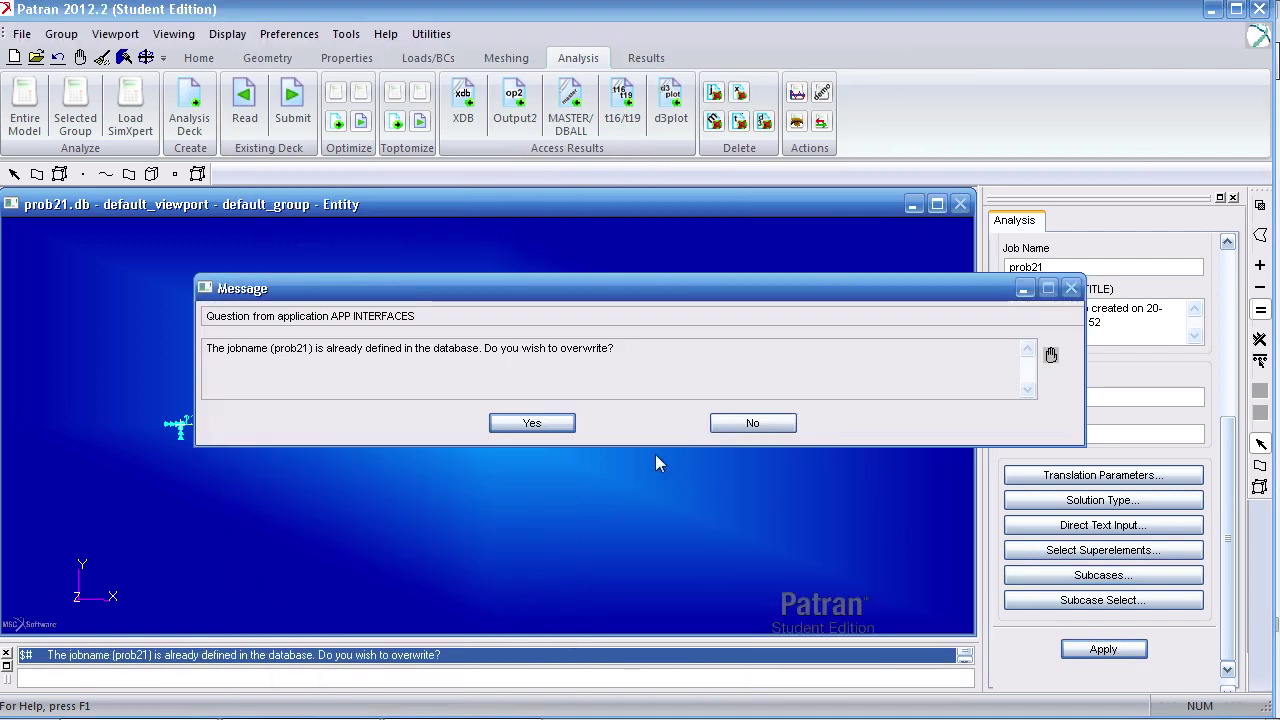
pyautogui.click(553, 427)
pyautogui.click(553, 427)
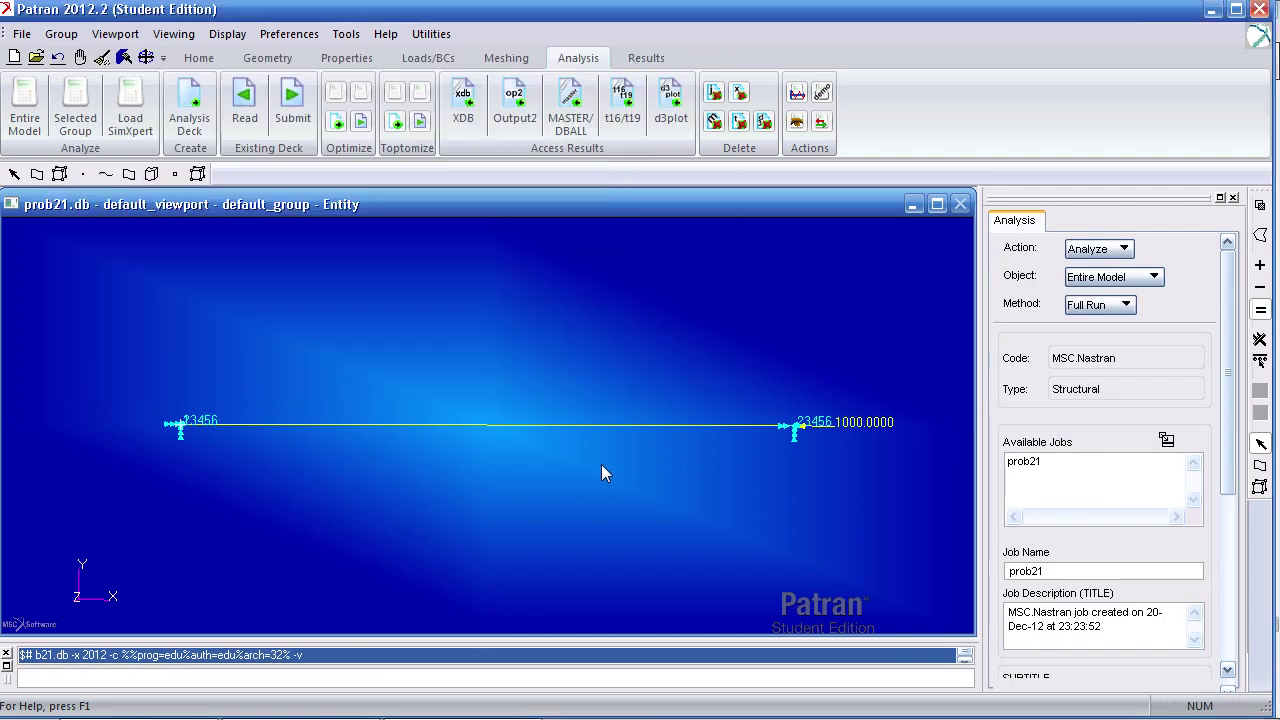
# Step: Attach the new prob21 results database and go to the Results forms
pyautogui.click(463, 113)
pyautogui.scroll(-4, 1203, 360)
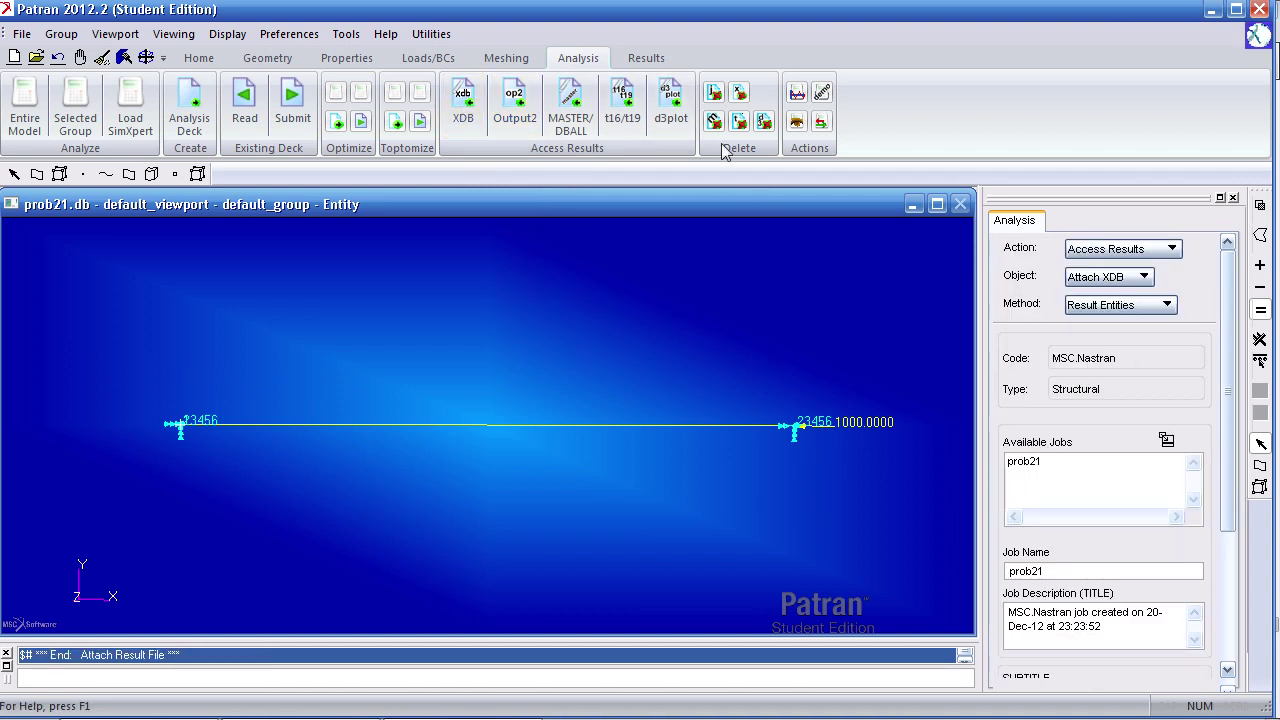
pyautogui.click(647, 60)
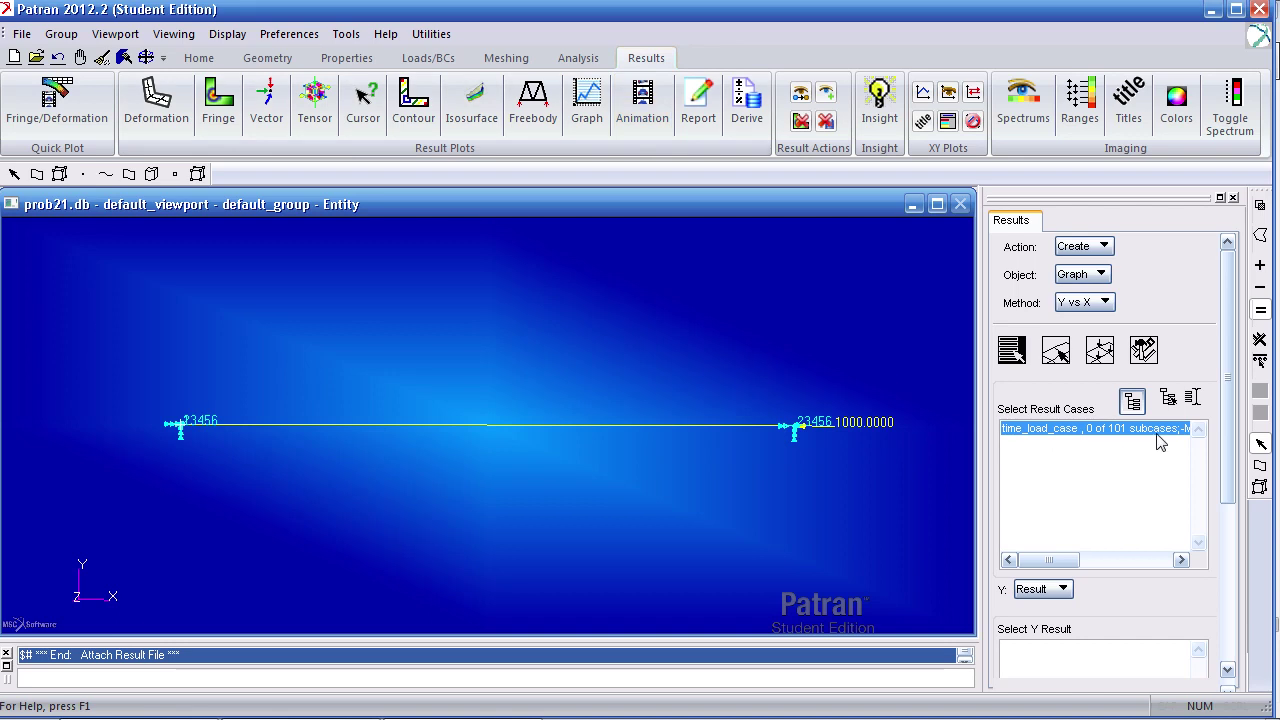
# Step: Select all time-step result cases and set the Y result to Nonlinear Stress Tensor, X Component
pyautogui.click(1132, 401)
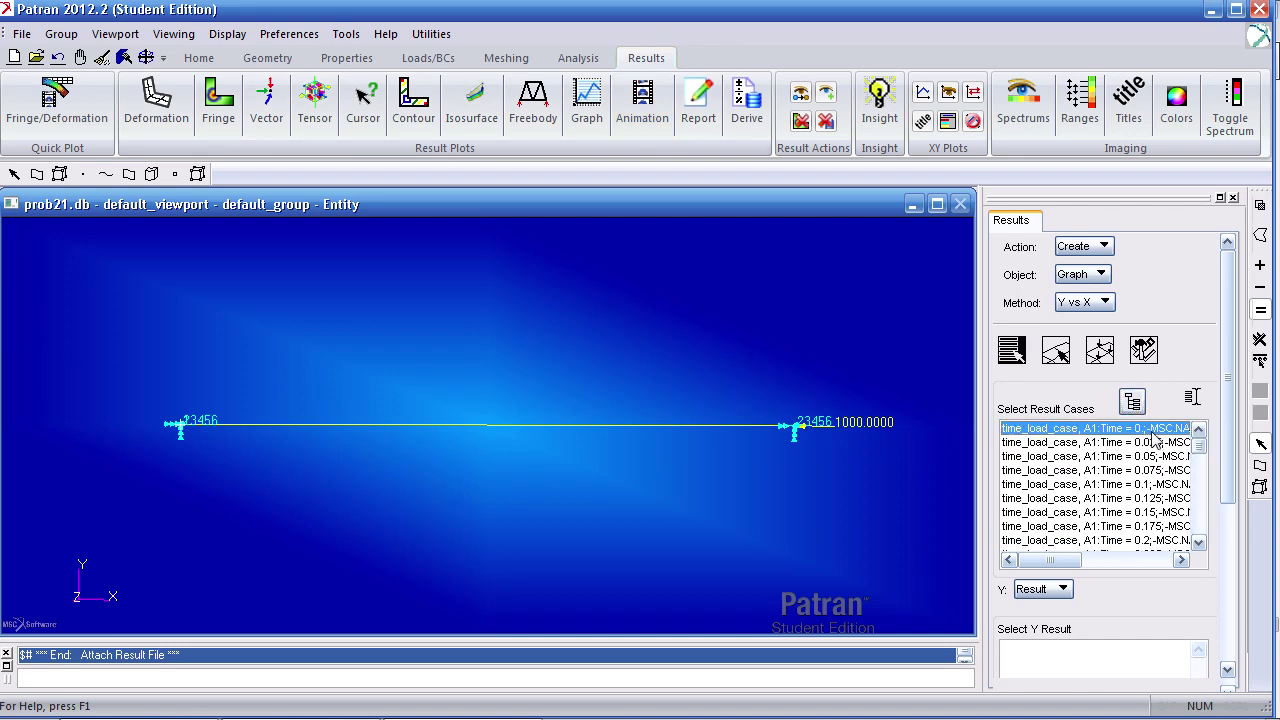
pyautogui.scroll(-4, 1201, 462)
pyautogui.scroll(-10, 1201, 462)
pyautogui.keyDown('shift'); pyautogui.click(1185, 530); pyautogui.keyUp('shift')
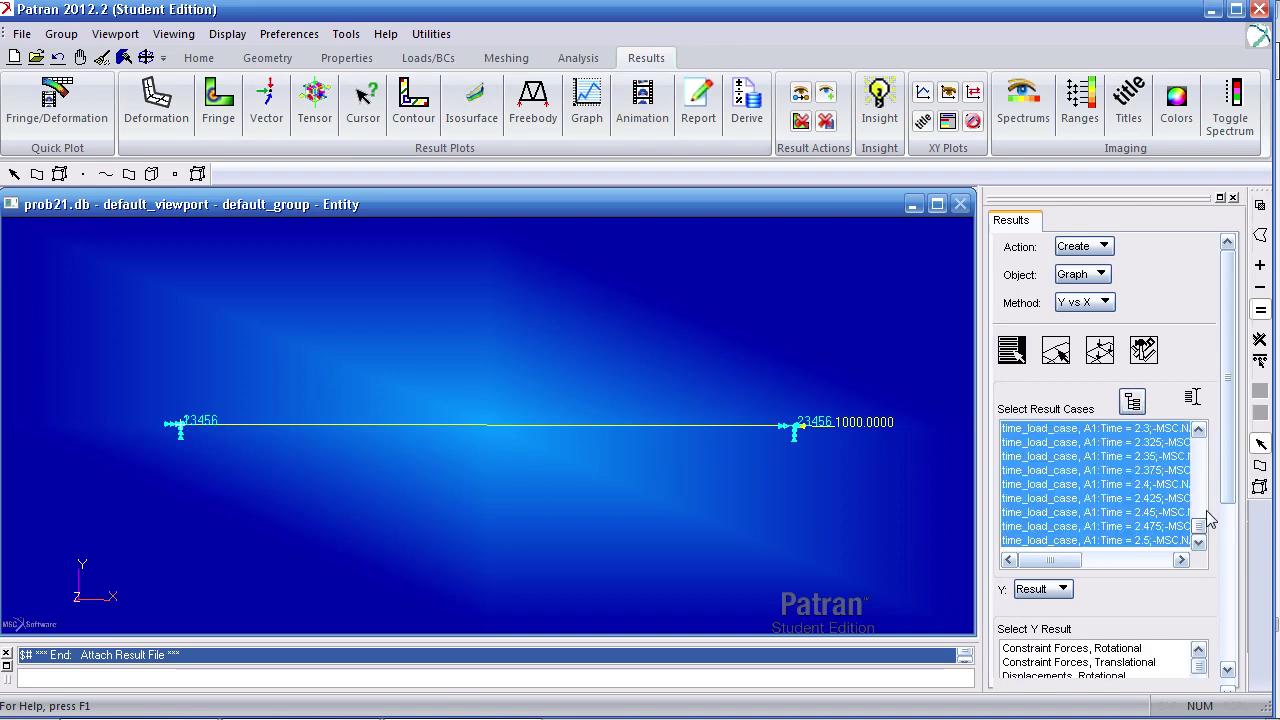
pyautogui.scroll(-4, 1210, 560)
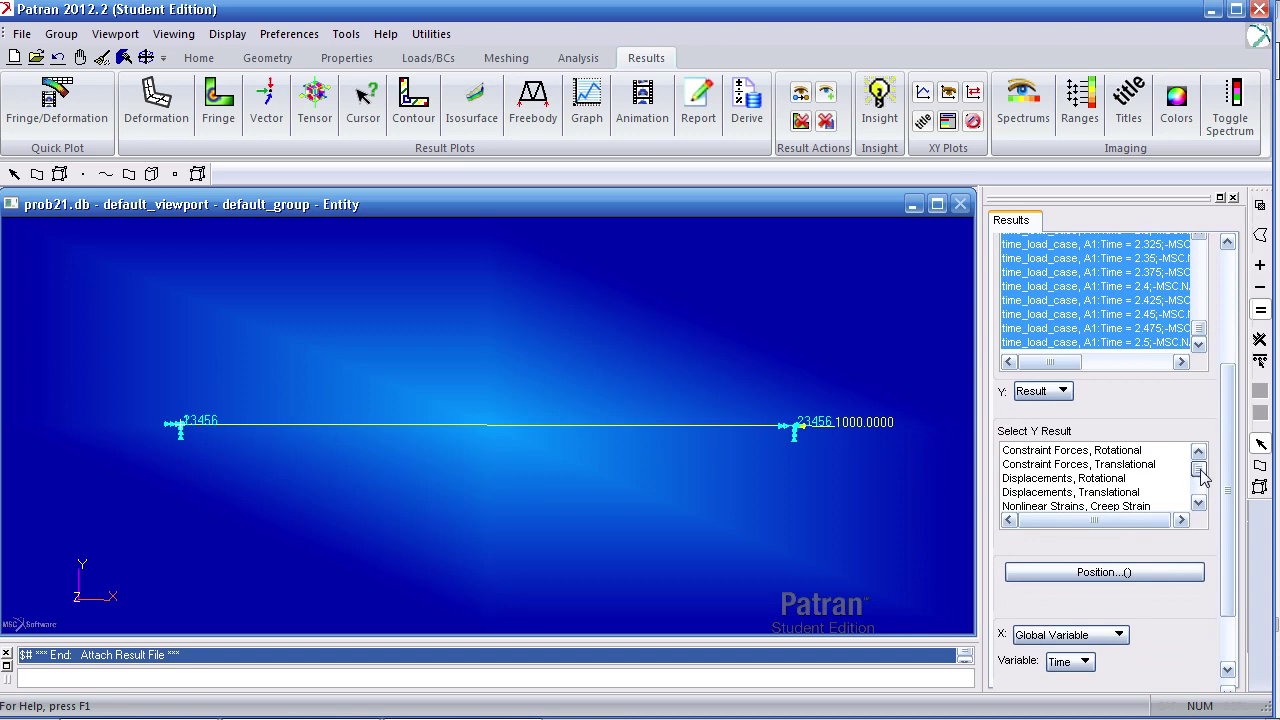
pyautogui.scroll(-2, 1198, 495)
pyautogui.click(1166, 495)
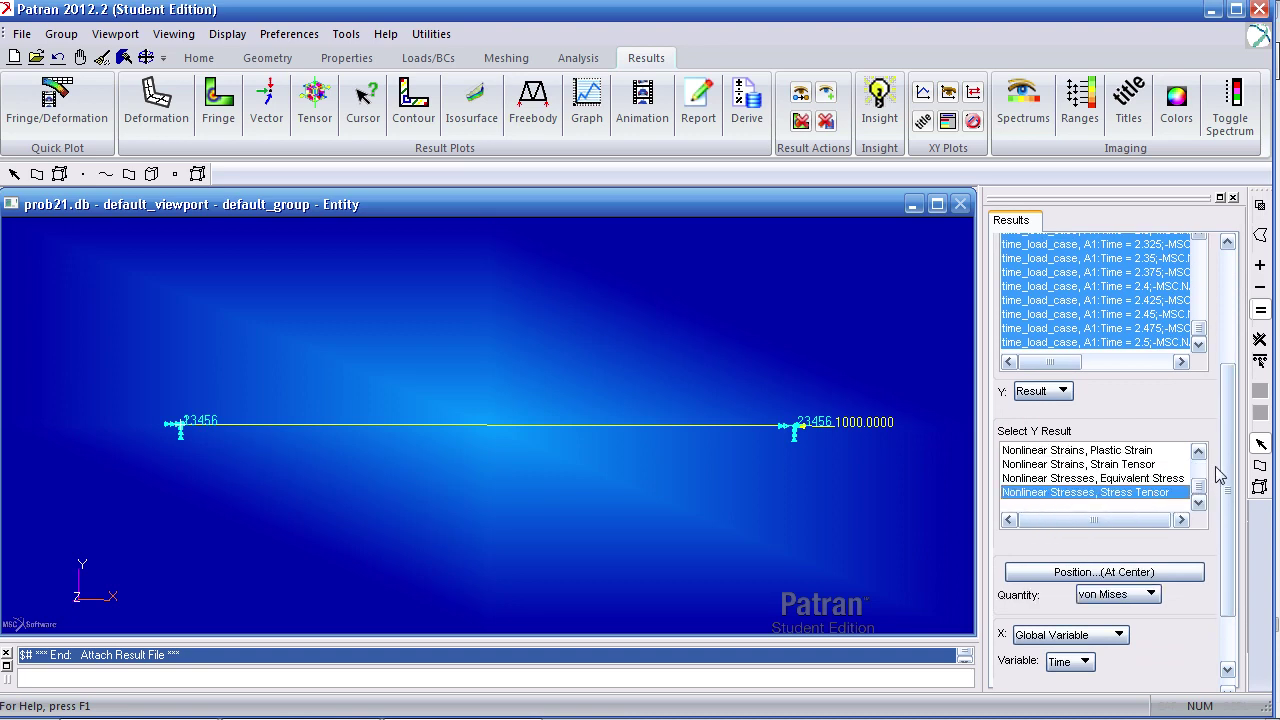
pyautogui.scroll(-3, 1220, 478)
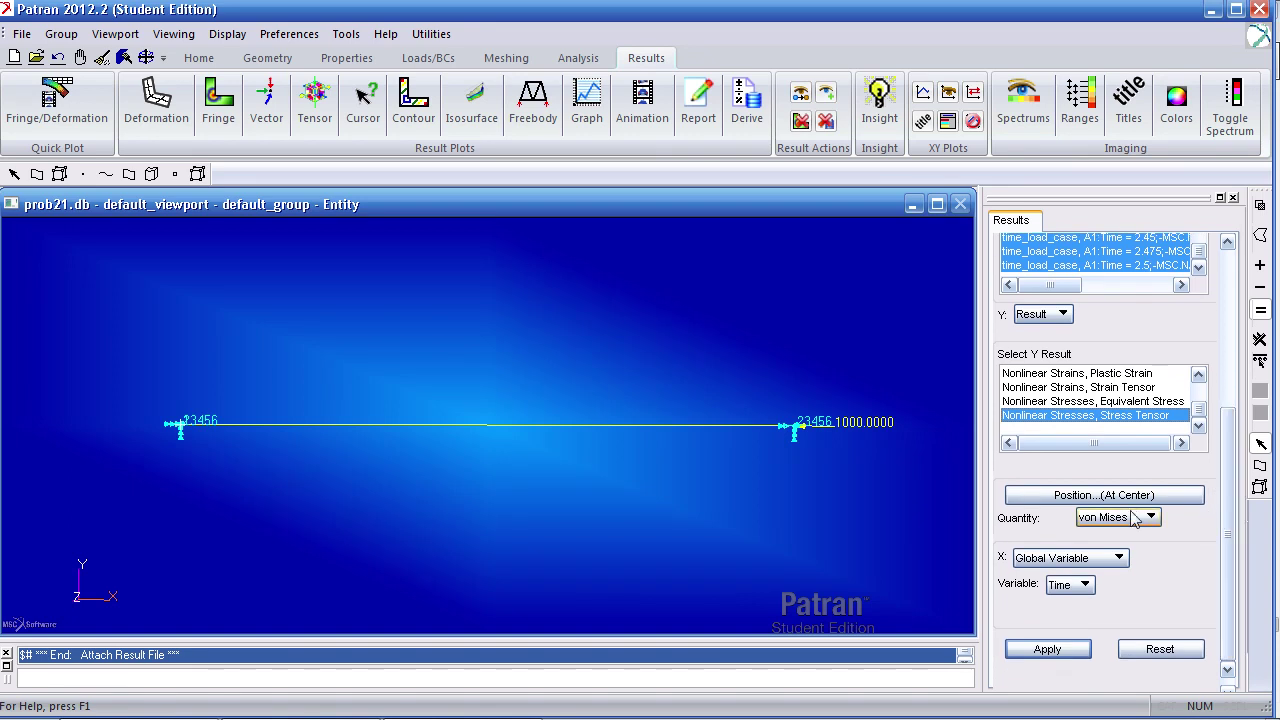
pyautogui.click(1129, 519)
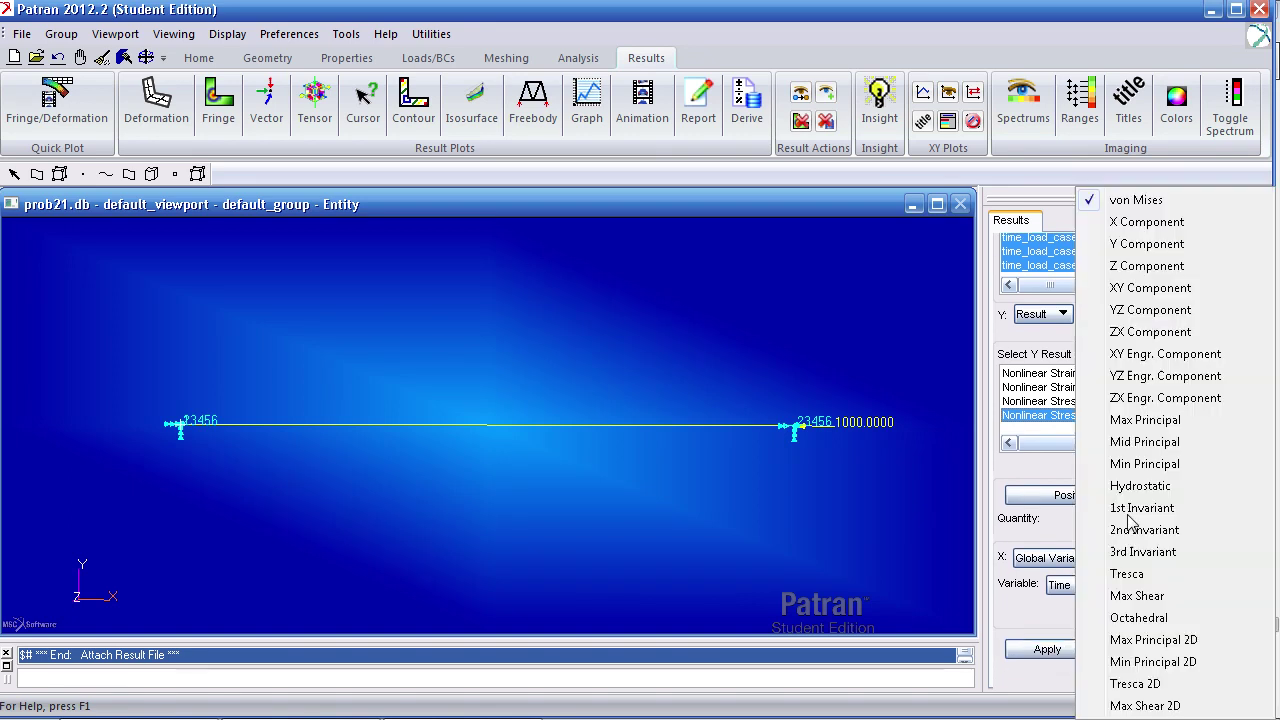
pyautogui.click(1146, 225)
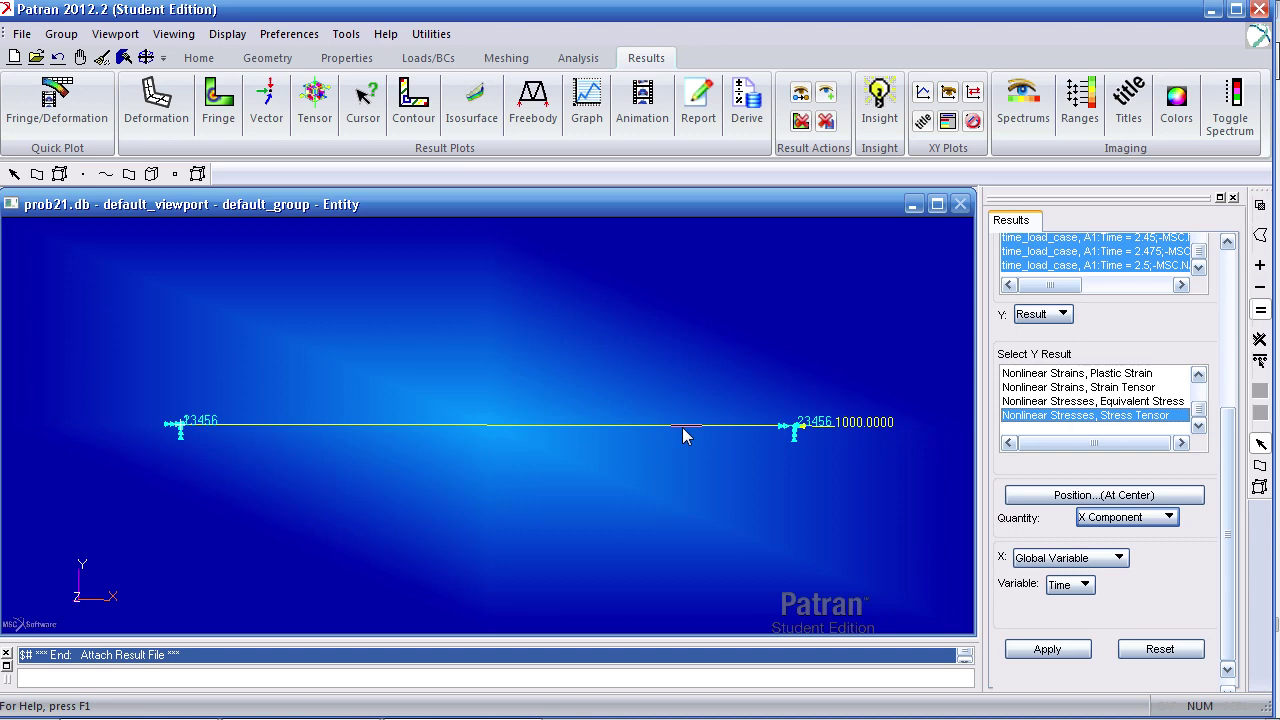
pyautogui.scroll(5, 1228, 520)
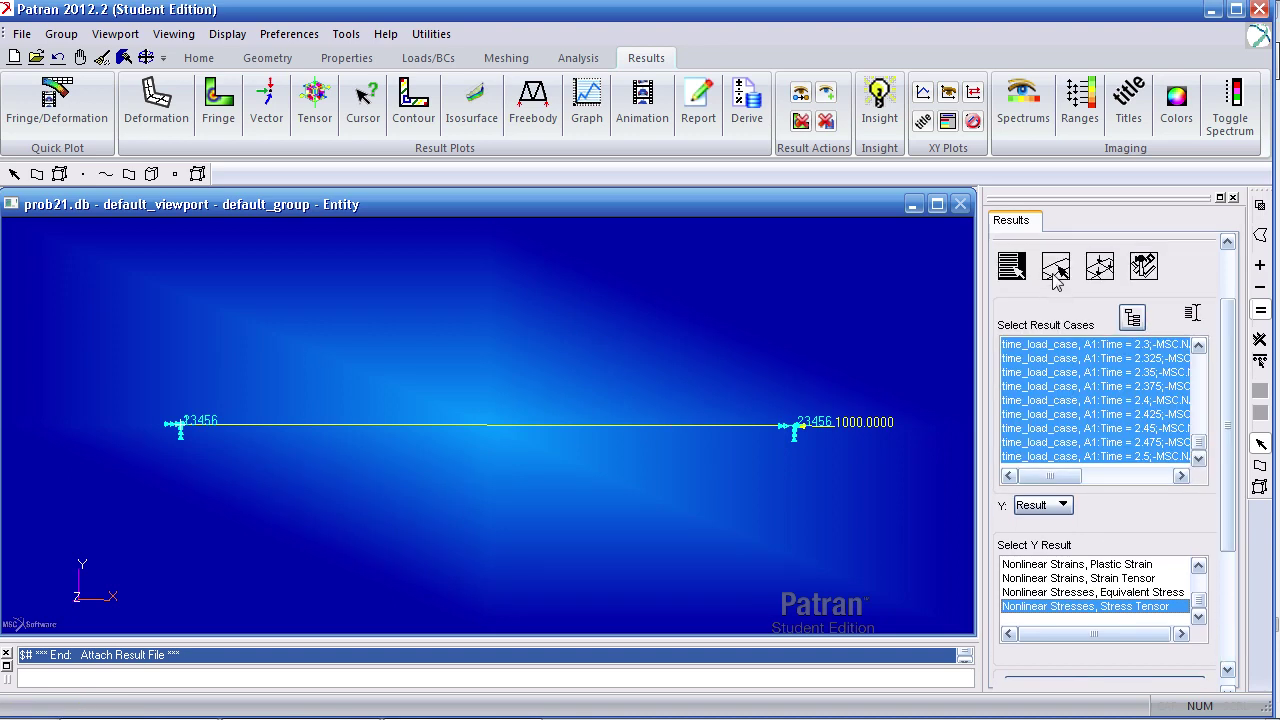
# Step: Graph the stress versus time for Elm 1, then shrink the model viewport to reveal it
pyautogui.click(1055, 268)
pyautogui.moveTo(1060, 468); pyautogui.dragTo(990, 472)
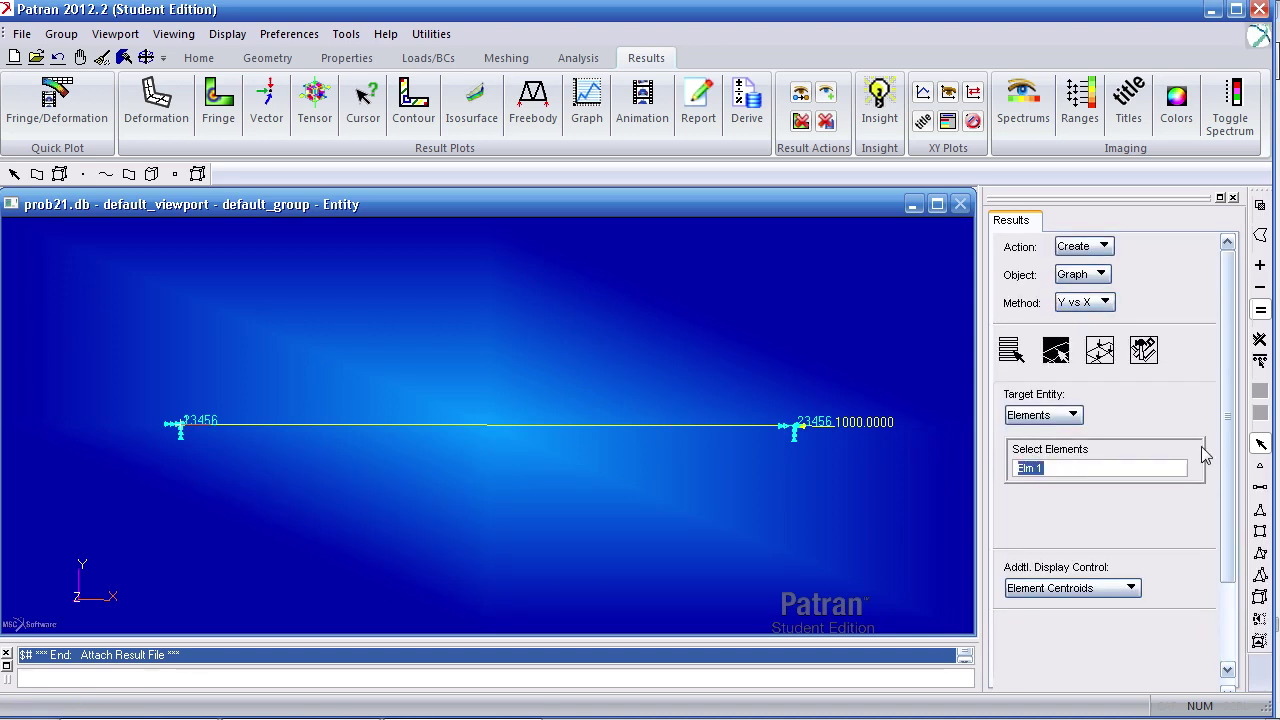
pyautogui.scroll(-3, 1205, 455)
pyautogui.click(1060, 650)
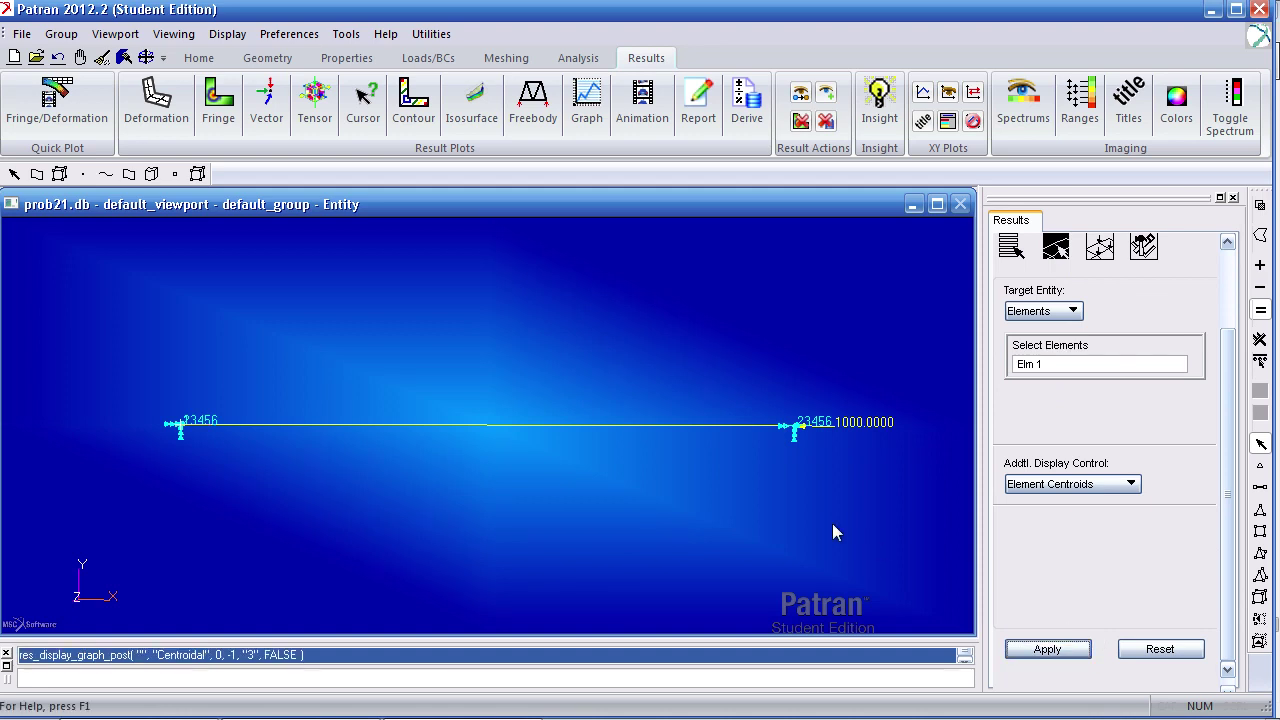
pyautogui.moveTo(975, 395); pyautogui.dragTo(449, 424)
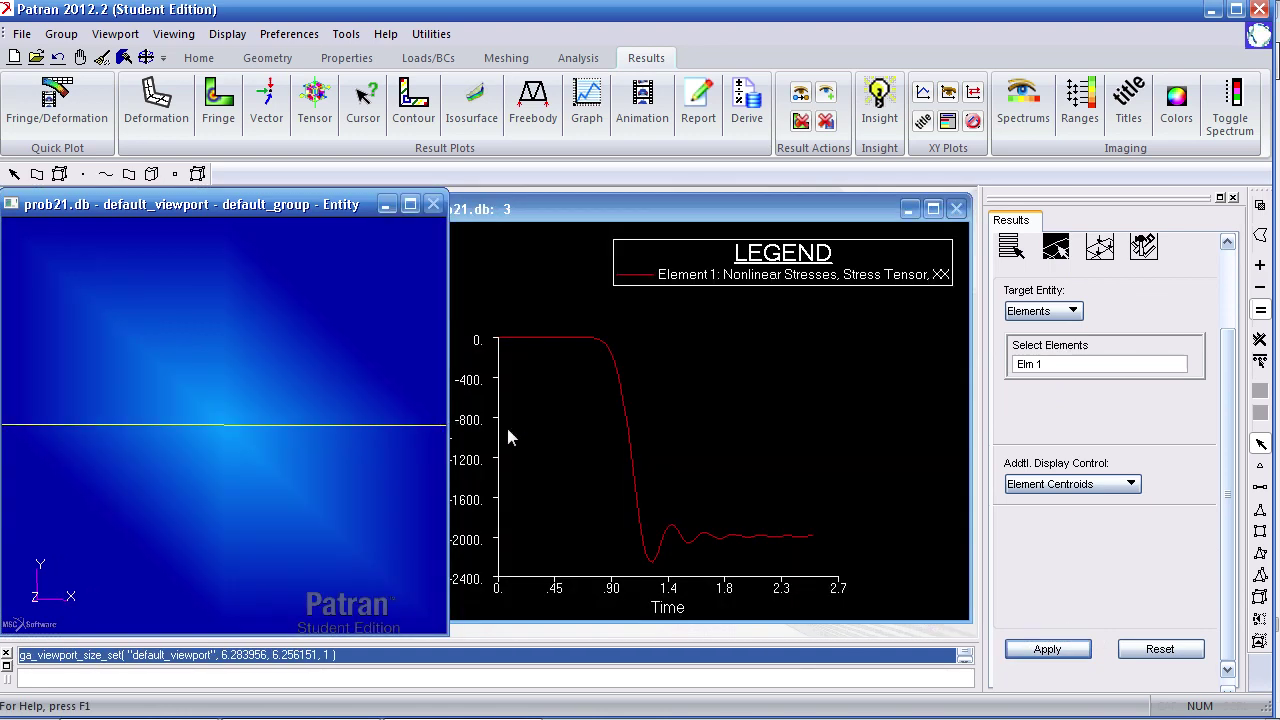
# Step: Compare the Element 1 stress graph against Figure 14-38 in the reference PDF
pyautogui.click(577, 397)
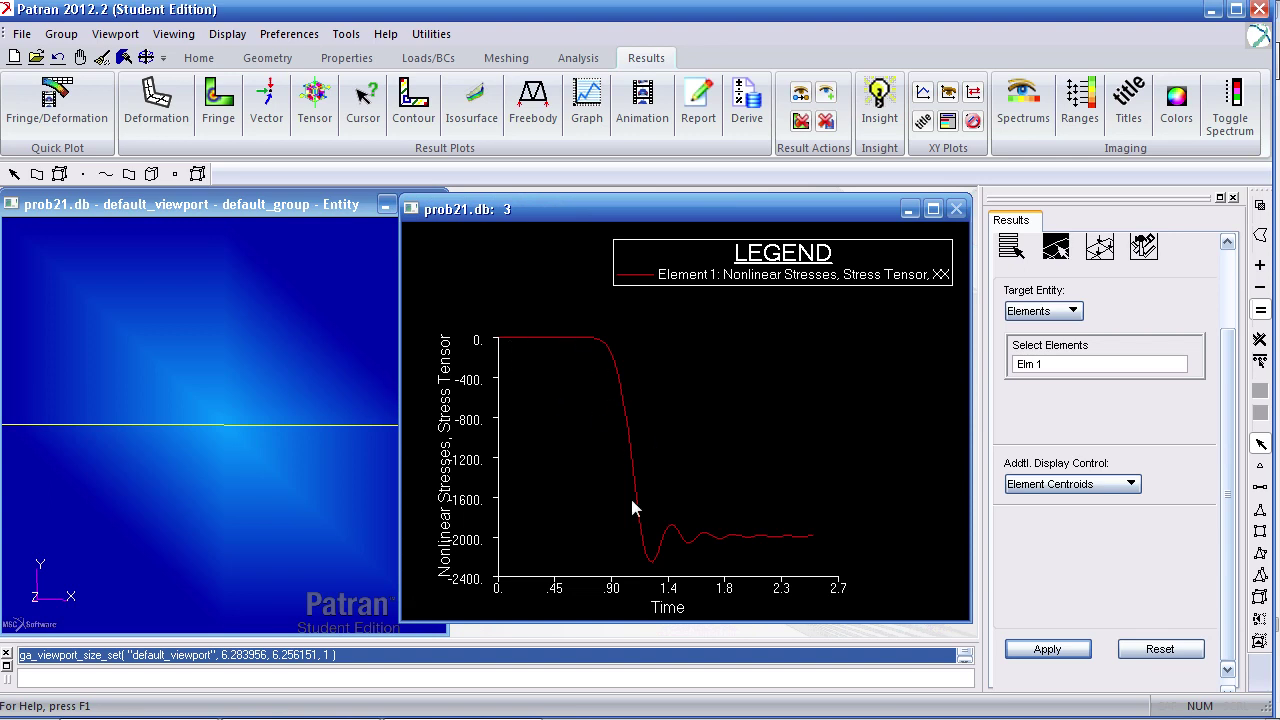
pyautogui.hotkey('alt', 'Tab')
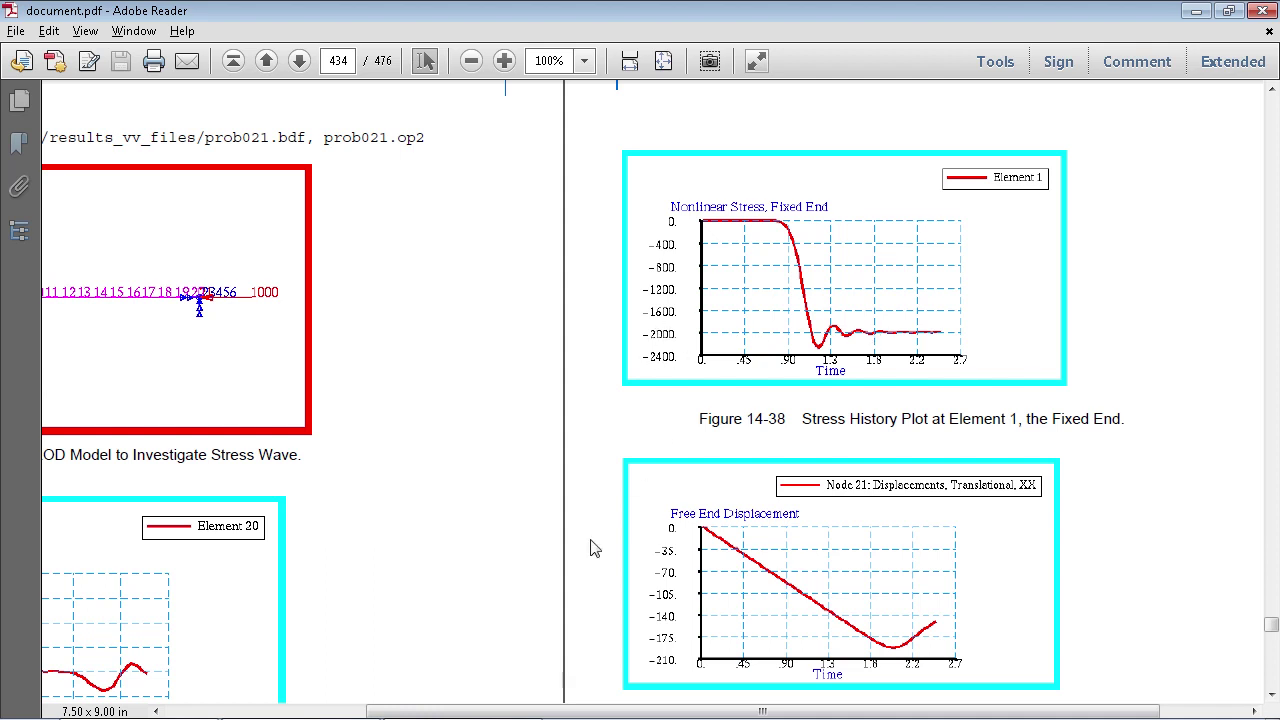
pyautogui.moveTo(530, 711); pyautogui.dragTo(330, 711)
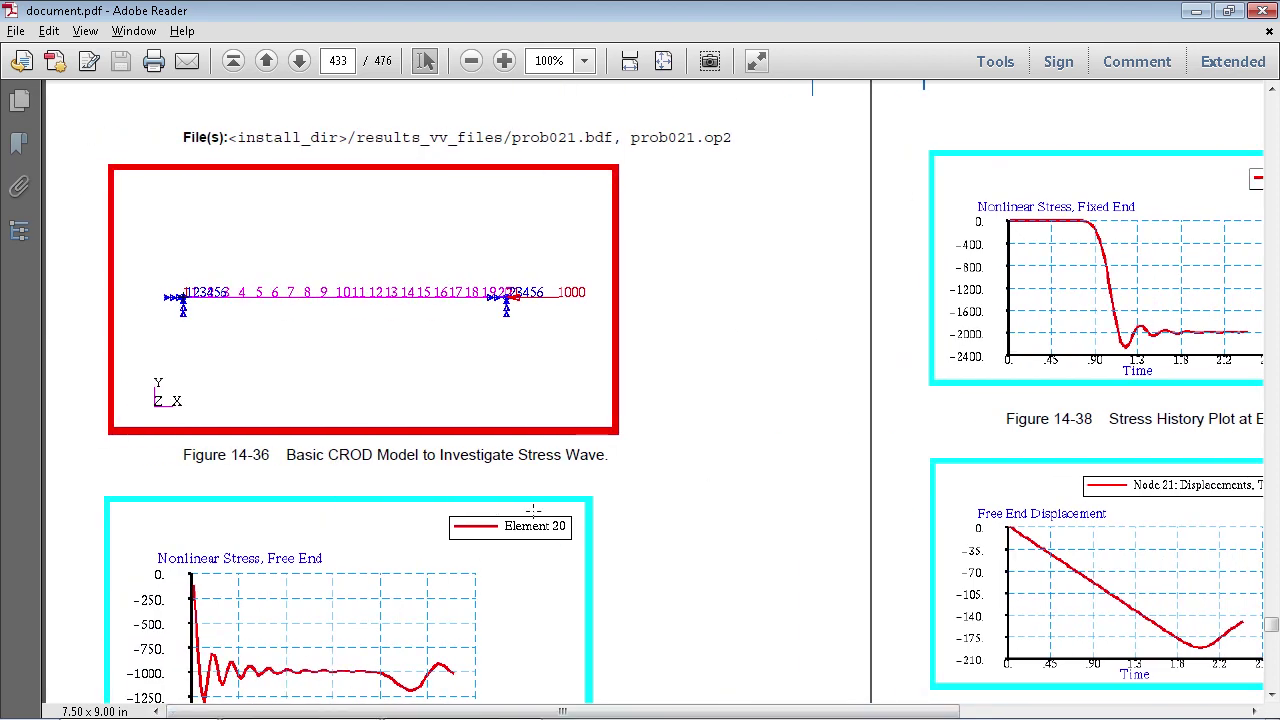
# Step: Return to Patran and pan the model to show the rod's free end
pyautogui.hotkey('alt', 'Tab')
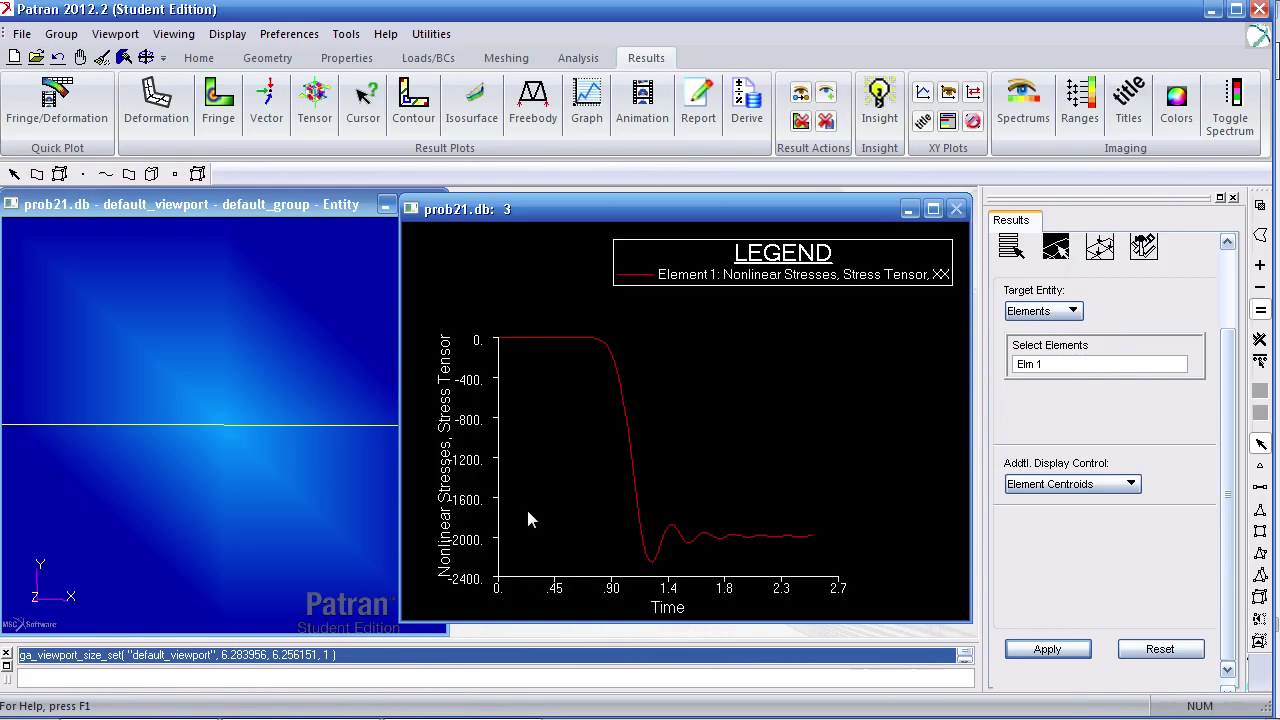
pyautogui.click(362, 345)
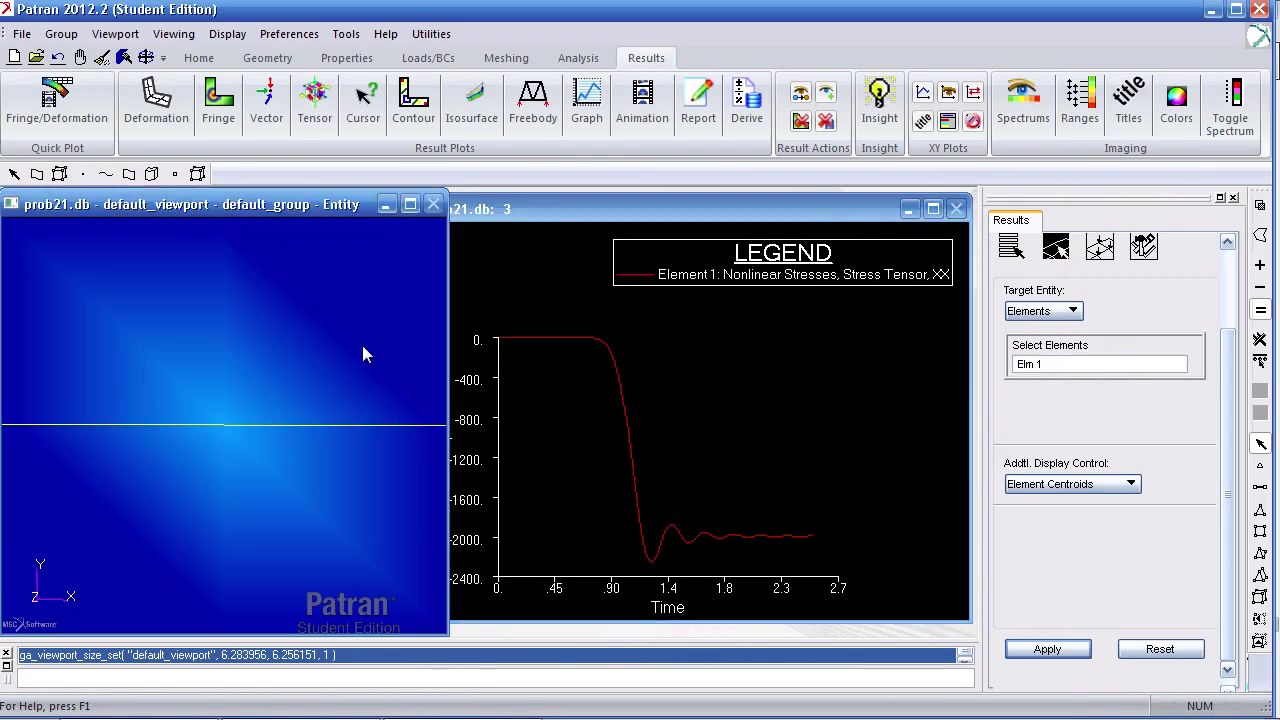
pyautogui.keyDown('shift'); pyautogui.moveTo(383, 376); pyautogui.dragTo(333, 423, button='middle'); pyautogui.keyUp('shift')
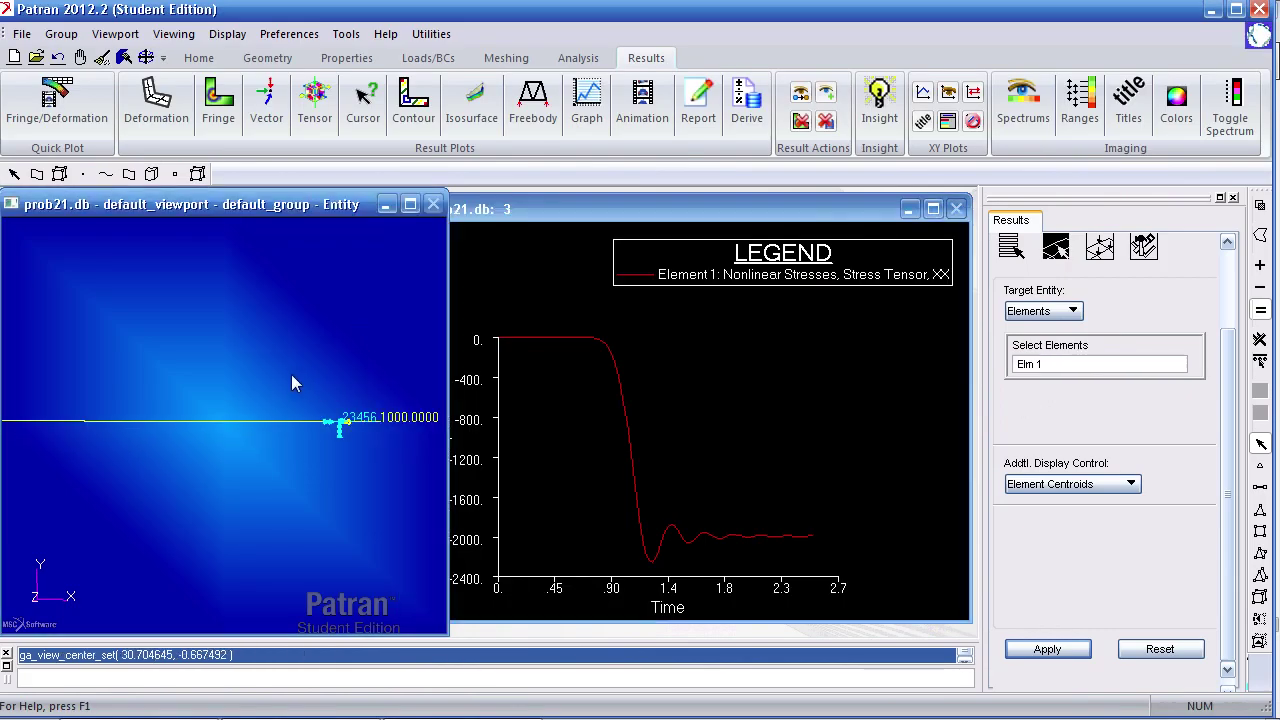
# Step: Graph X-component stress versus time for Elm 20 and check it against the PDF's free-end figure
pyautogui.click(333, 425)
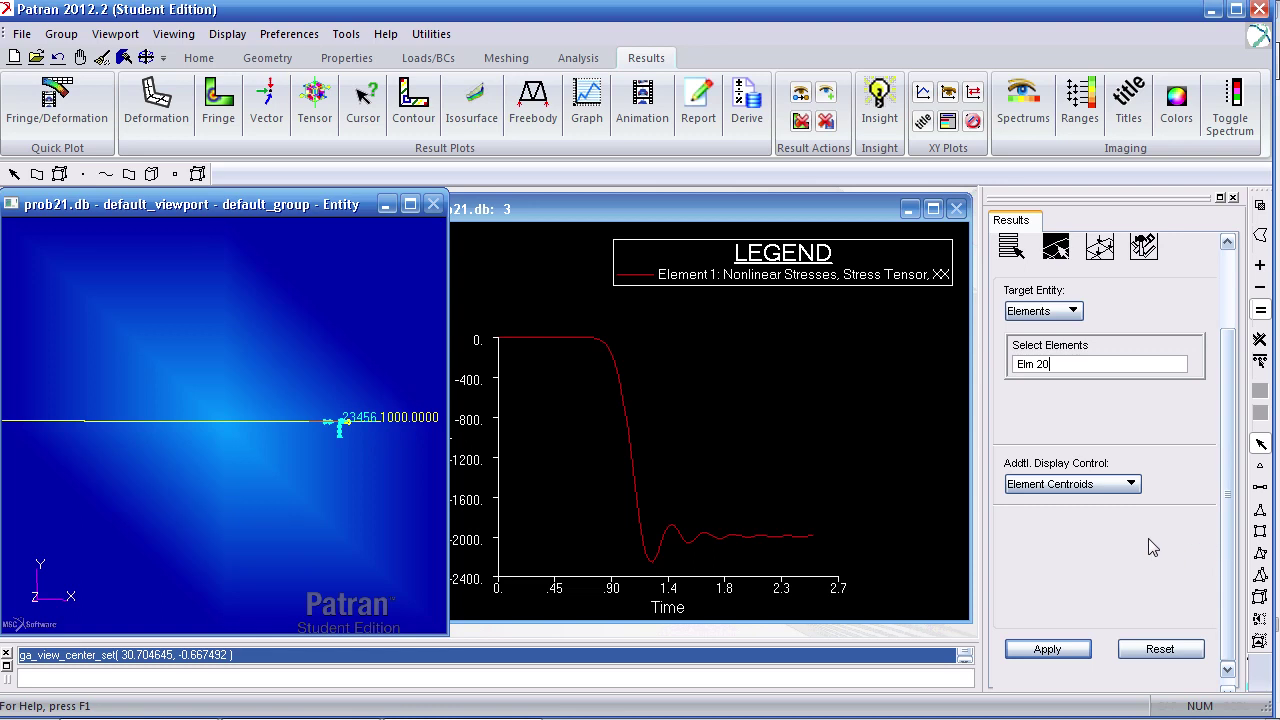
pyautogui.click(1040, 650)
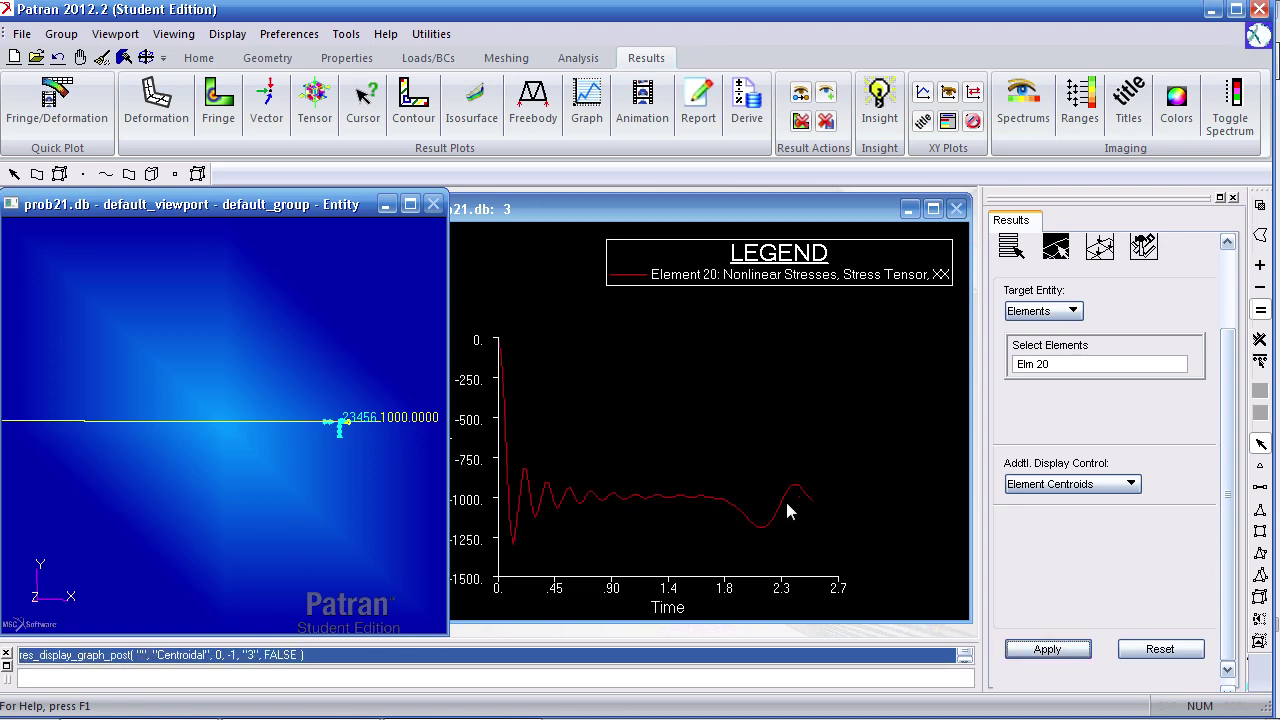
pyautogui.hotkey('alt', 'Tab')
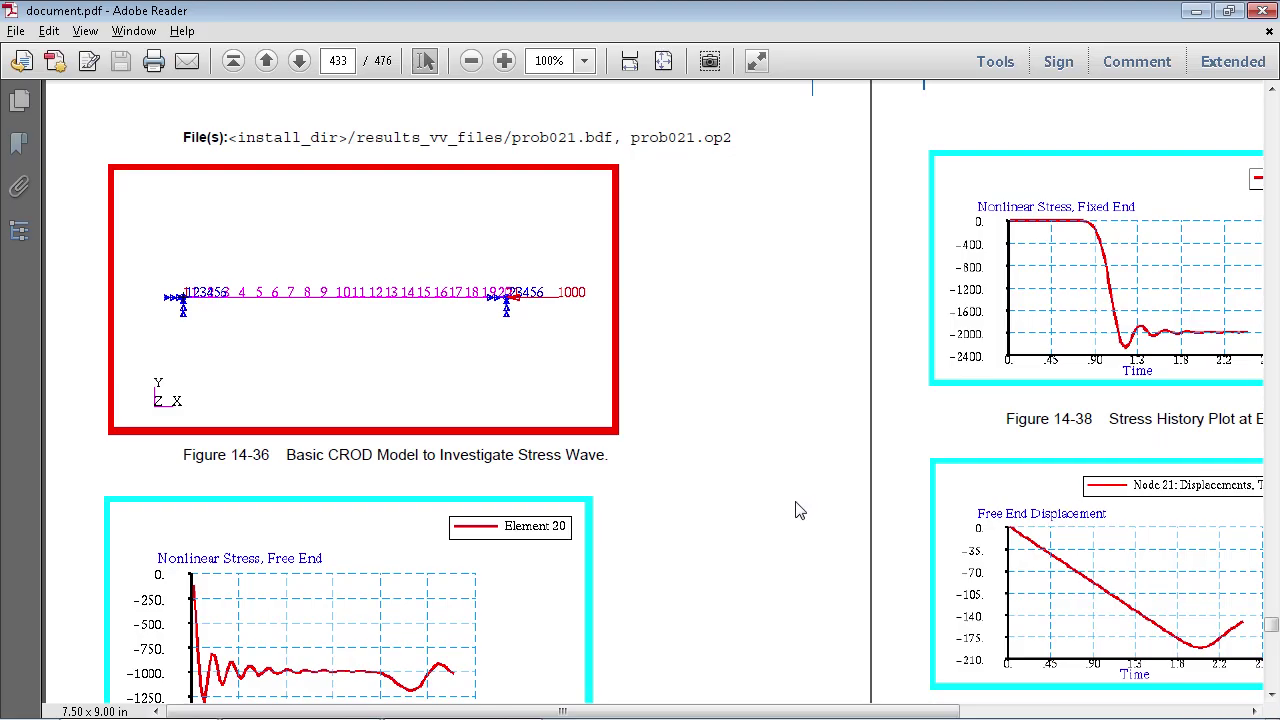
pyautogui.scroll(-1, 429, 594)
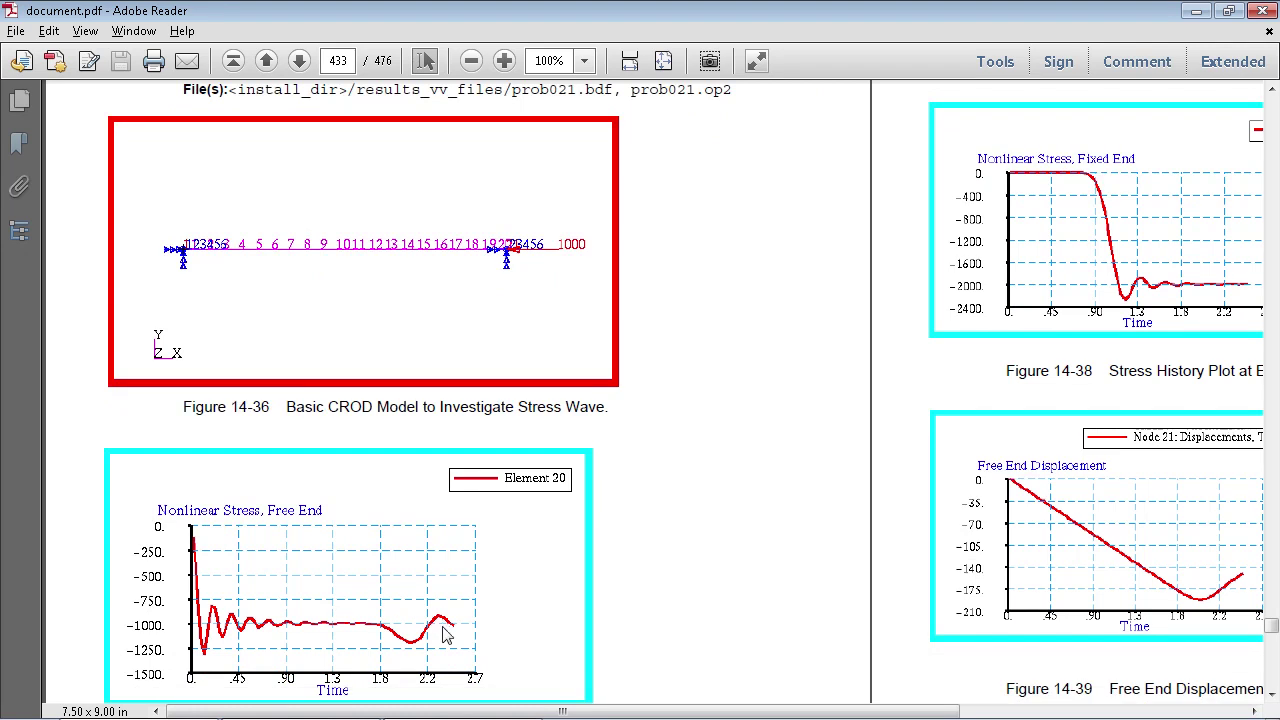
pyautogui.hotkey('alt', 'Tab')
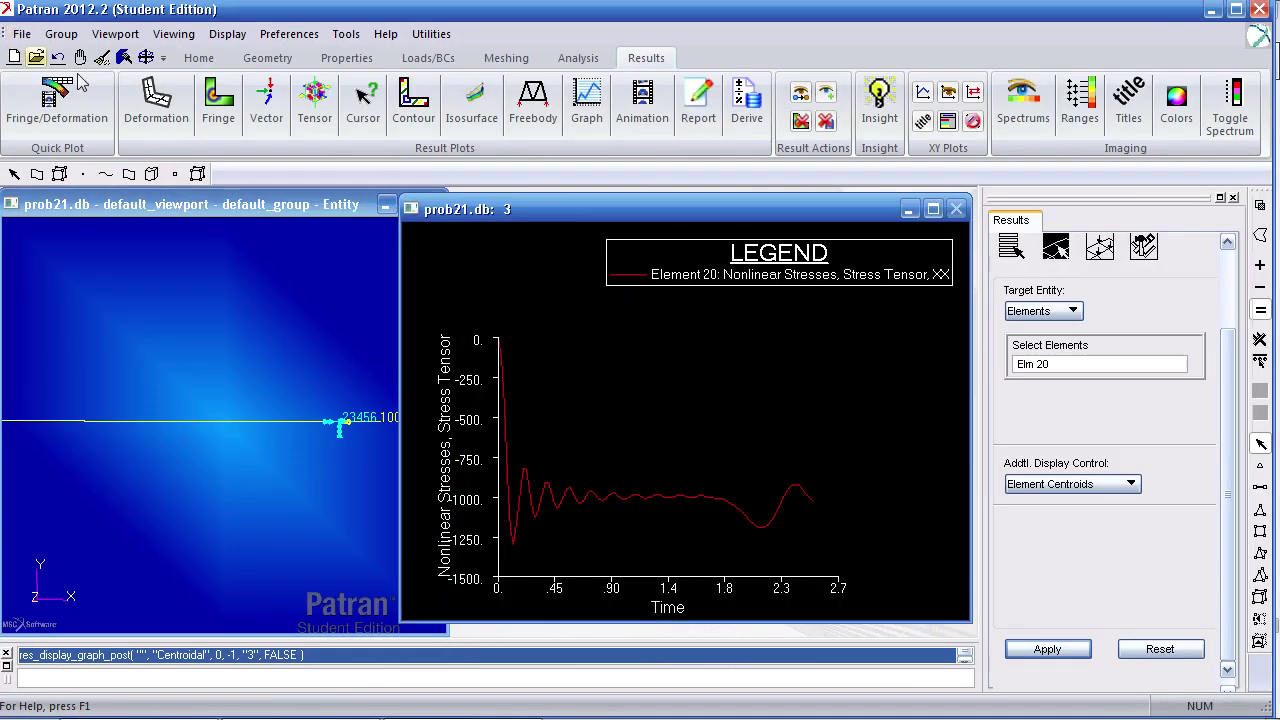
# Step: Move the graph window aside and set Results to Delete Plots, selecting GRA_default_Graph
pyautogui.moveTo(548, 212); pyautogui.dragTo(670, 297)
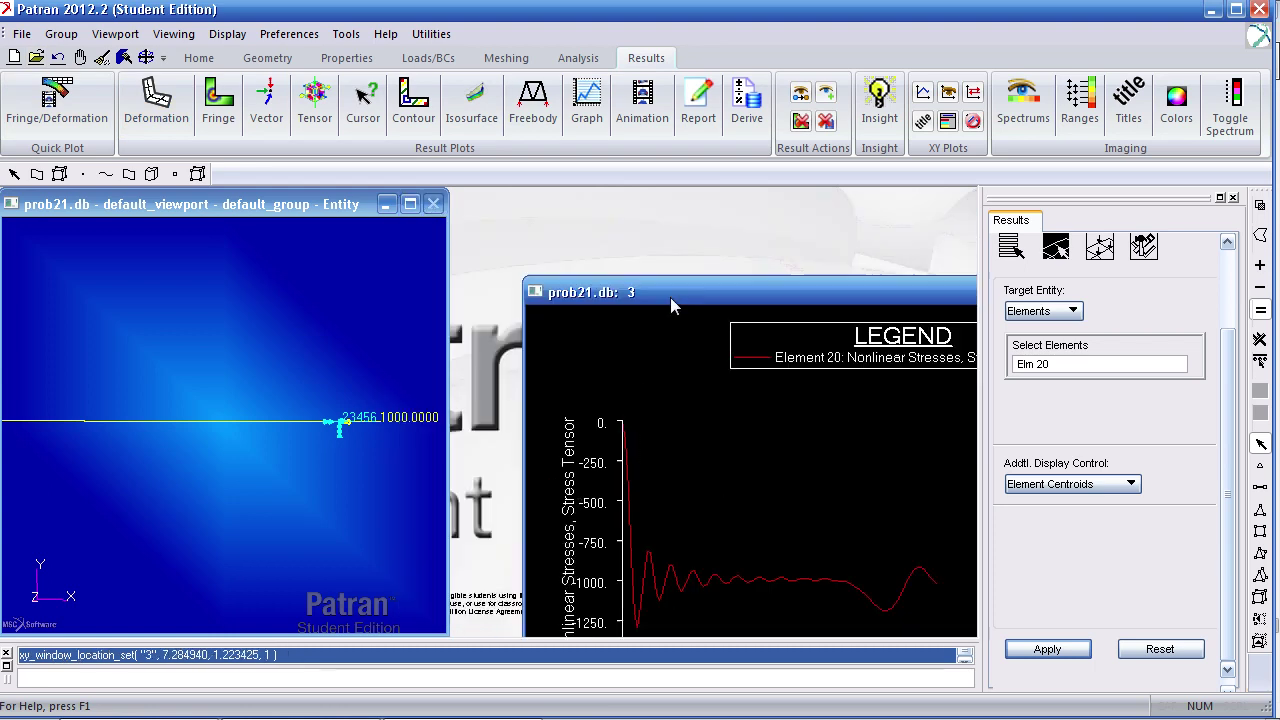
pyautogui.moveTo(531, 216); pyautogui.dragTo(547, 212)
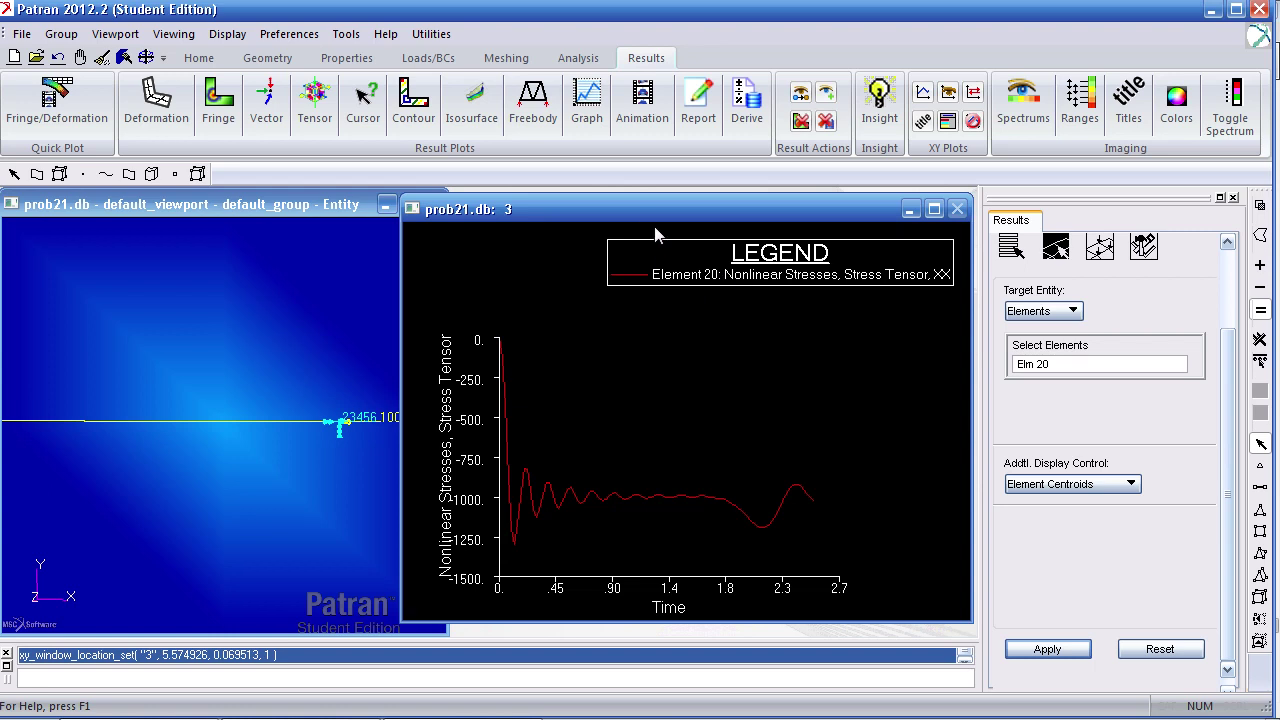
pyautogui.moveTo(643, 213); pyautogui.dragTo(626, 217)
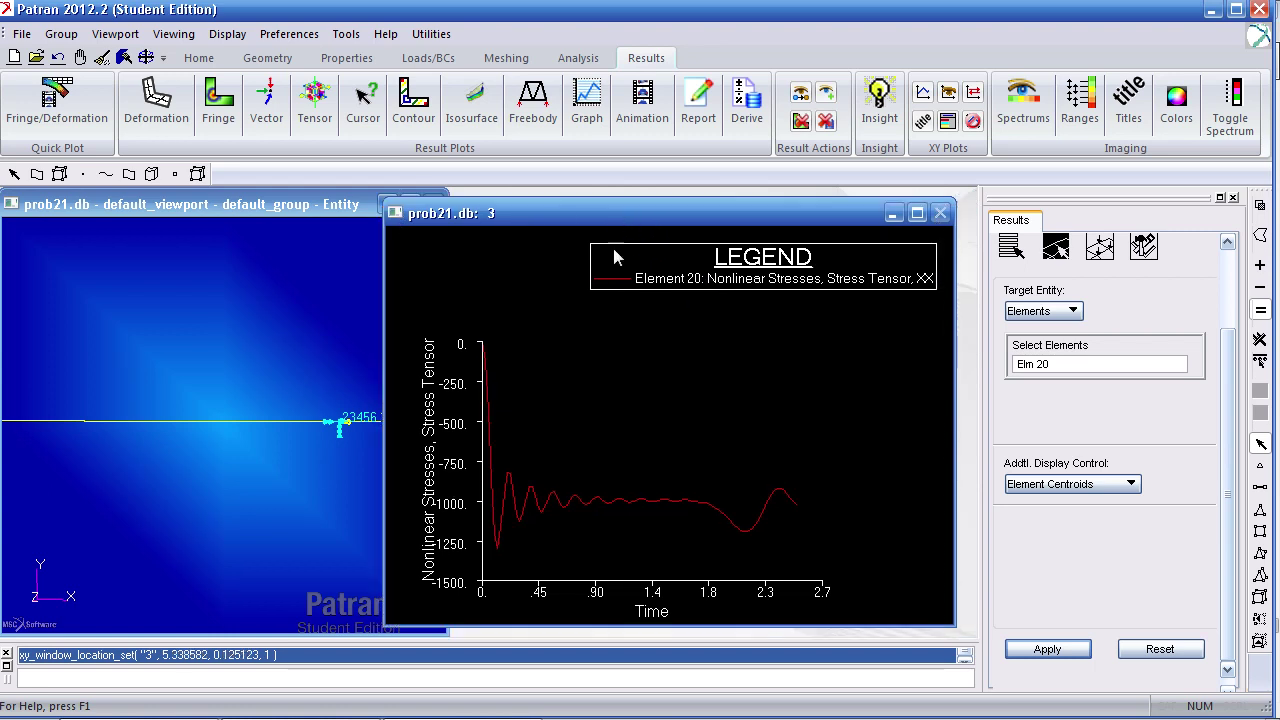
pyautogui.scroll(2, 1228, 430)
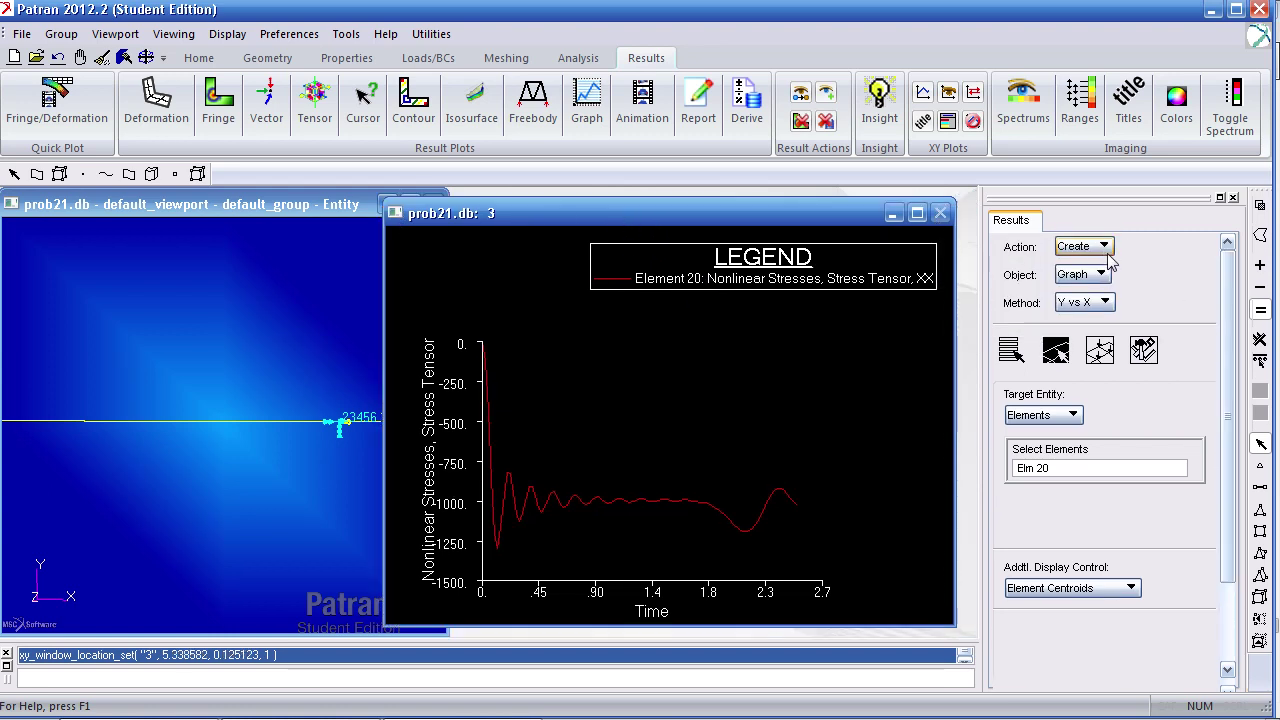
pyautogui.click(1105, 256)
pyautogui.click(1105, 336)
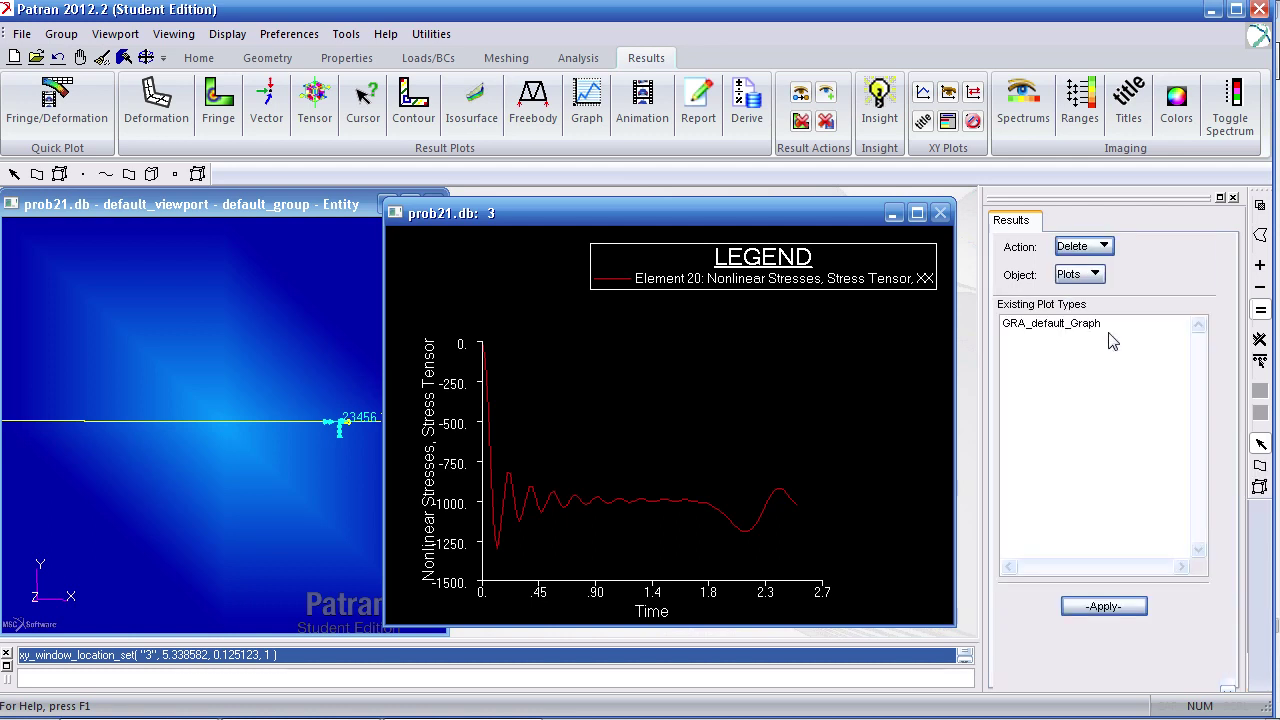
pyautogui.click(1091, 326)
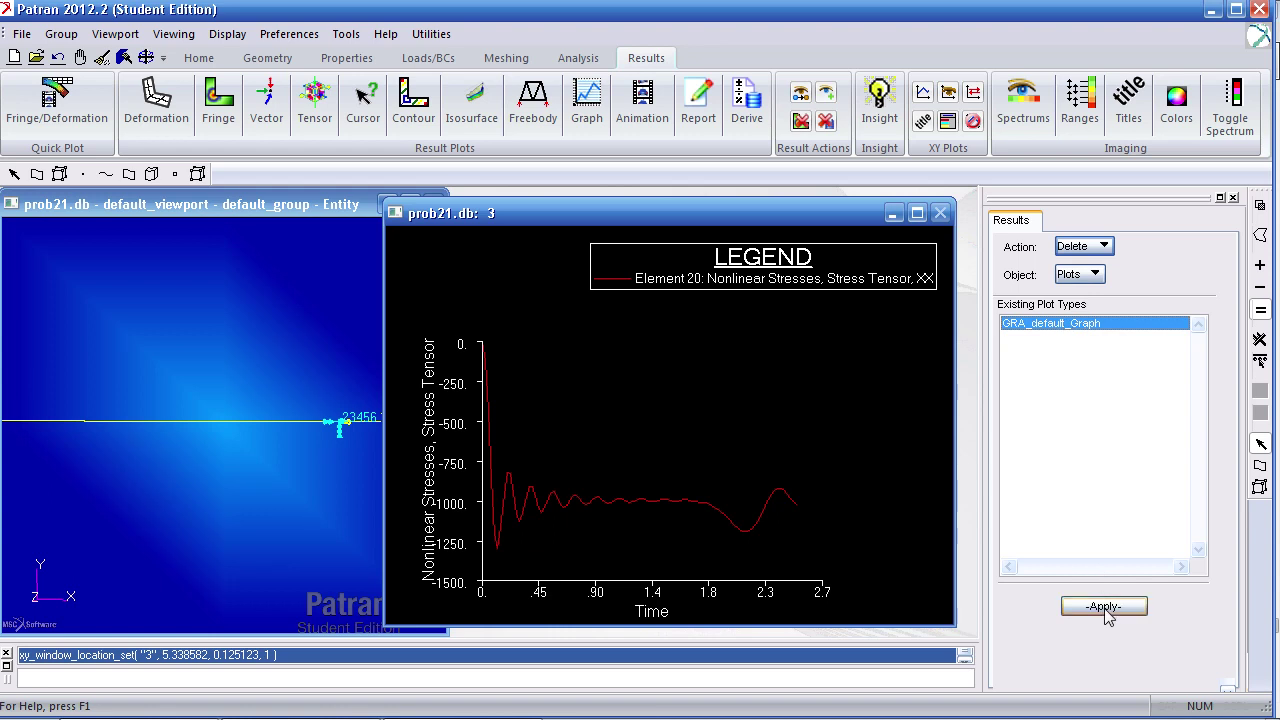
# Step: Hide Graph(1) under Results in the Model Tree, maximize the model view, and save the database
pyautogui.click(199, 58)
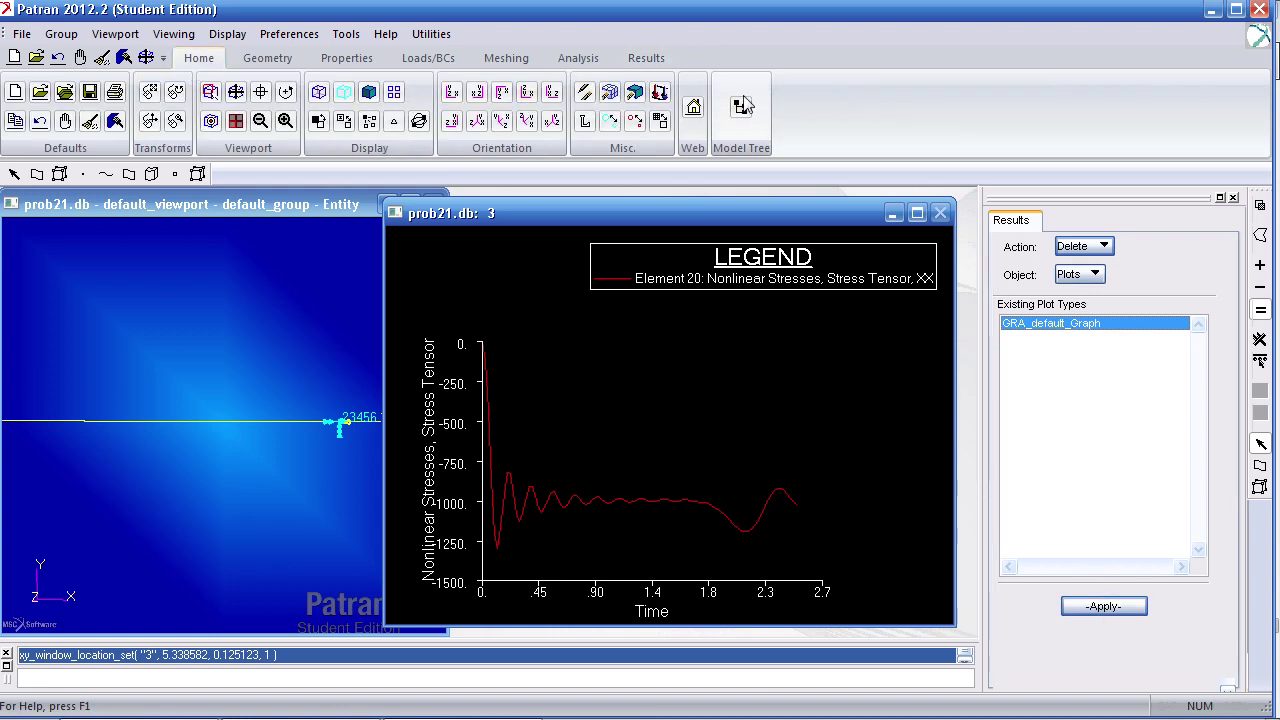
pyautogui.click(742, 105)
pyautogui.click(30, 425)
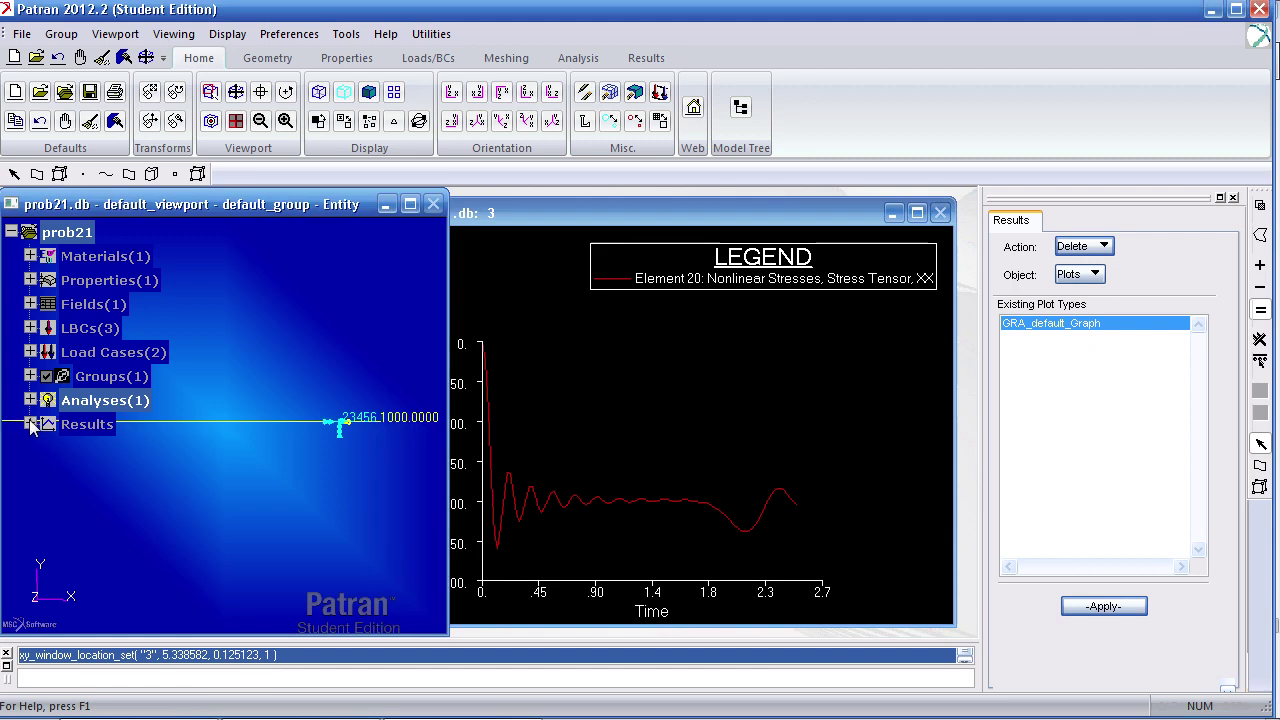
pyautogui.click(30, 425)
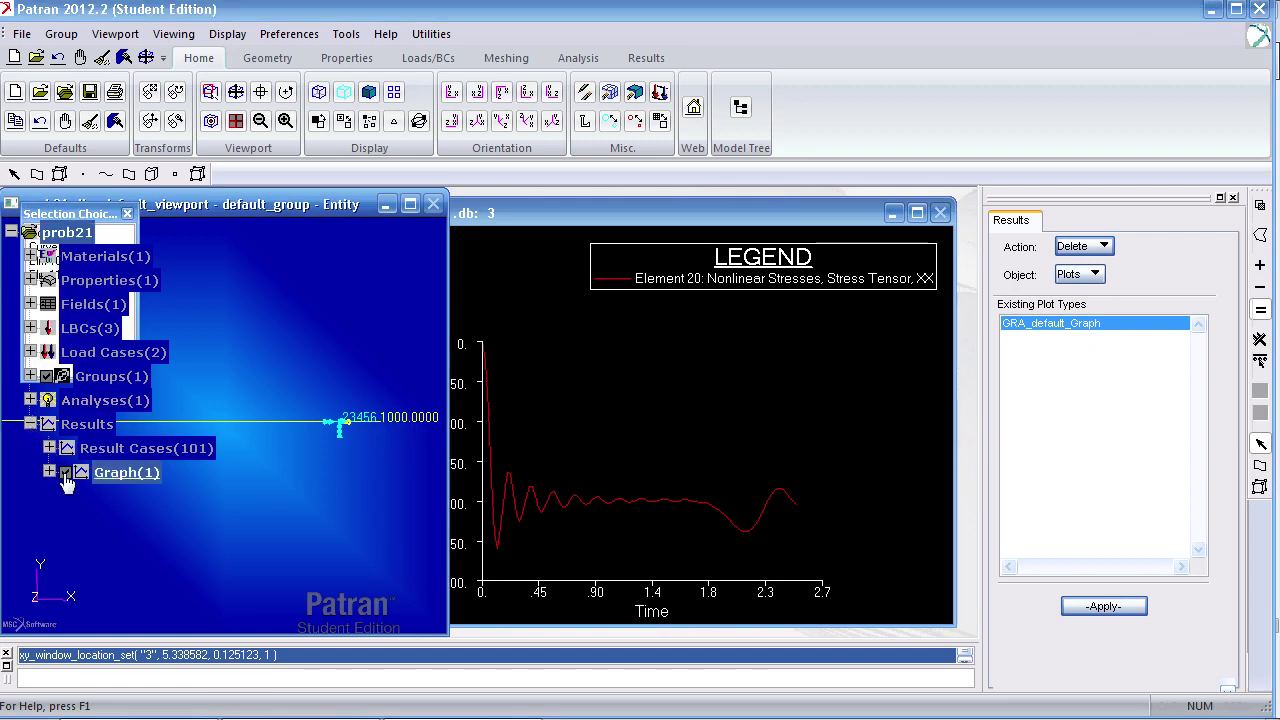
pyautogui.click(63, 476)
pyautogui.click(60, 478)
pyautogui.click(60, 478)
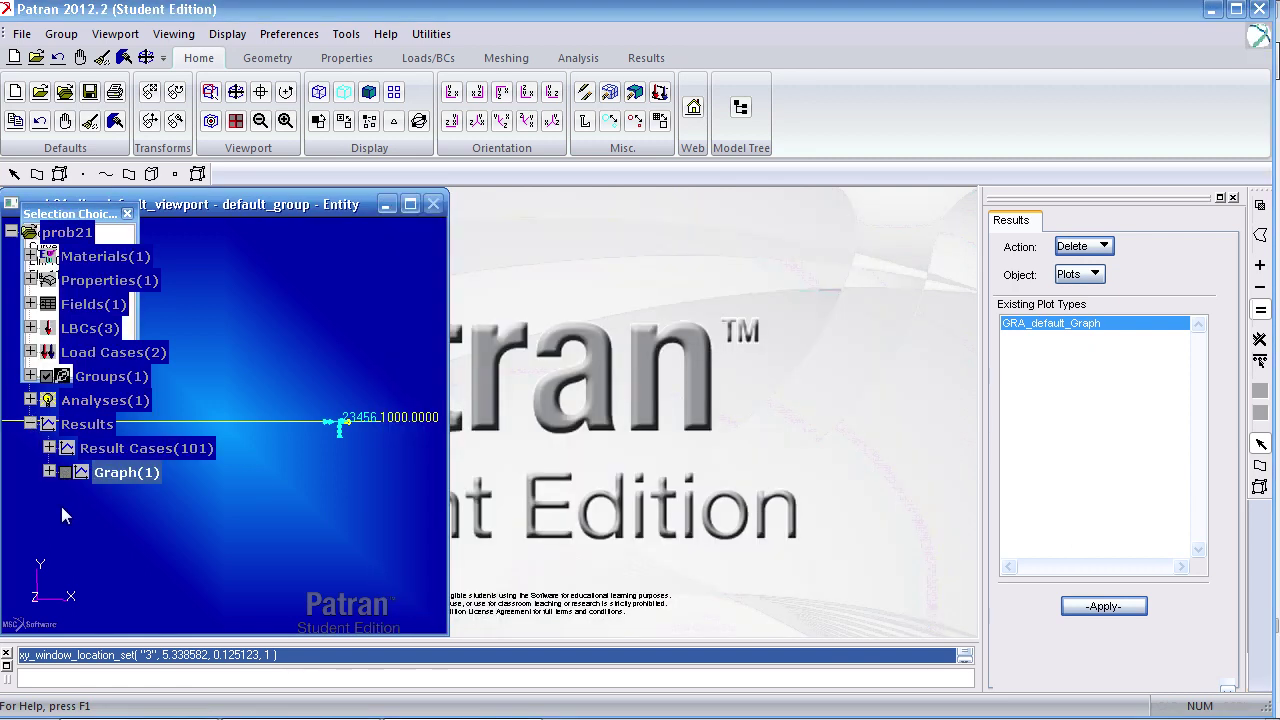
pyautogui.click(65, 472)
pyautogui.click(65, 472)
pyautogui.click(410, 204)
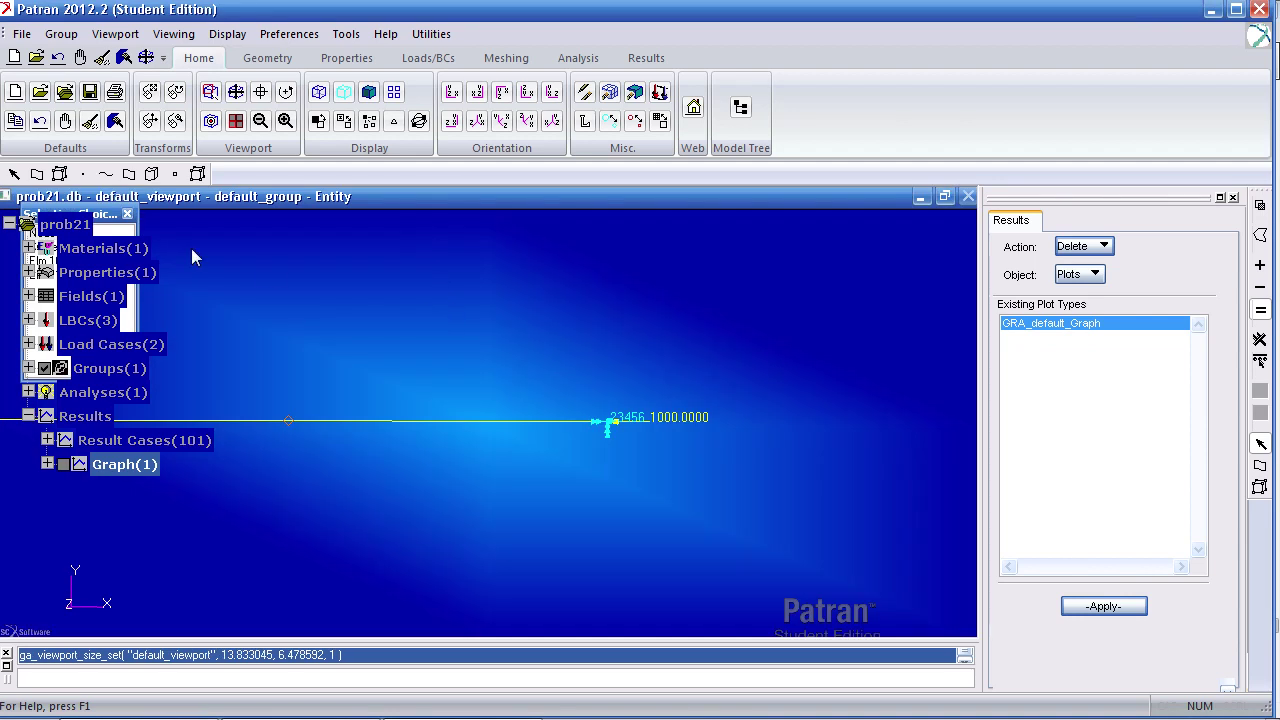
pyautogui.click(89, 91)
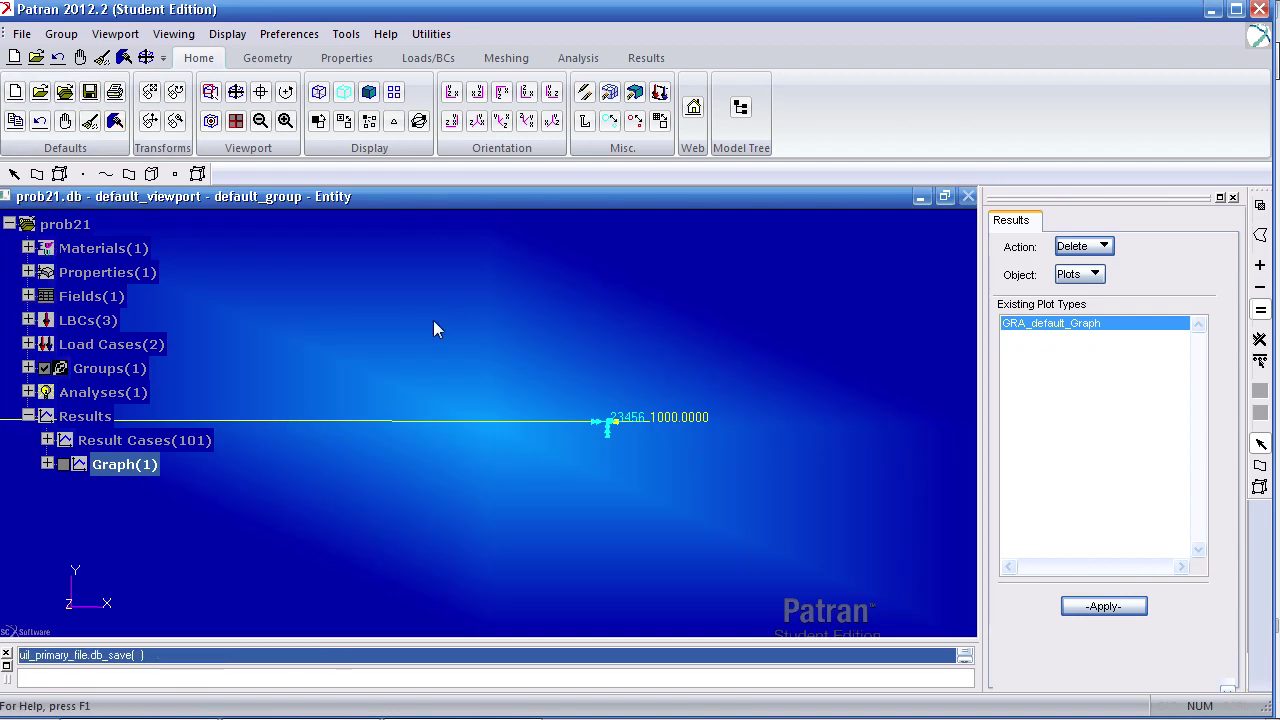